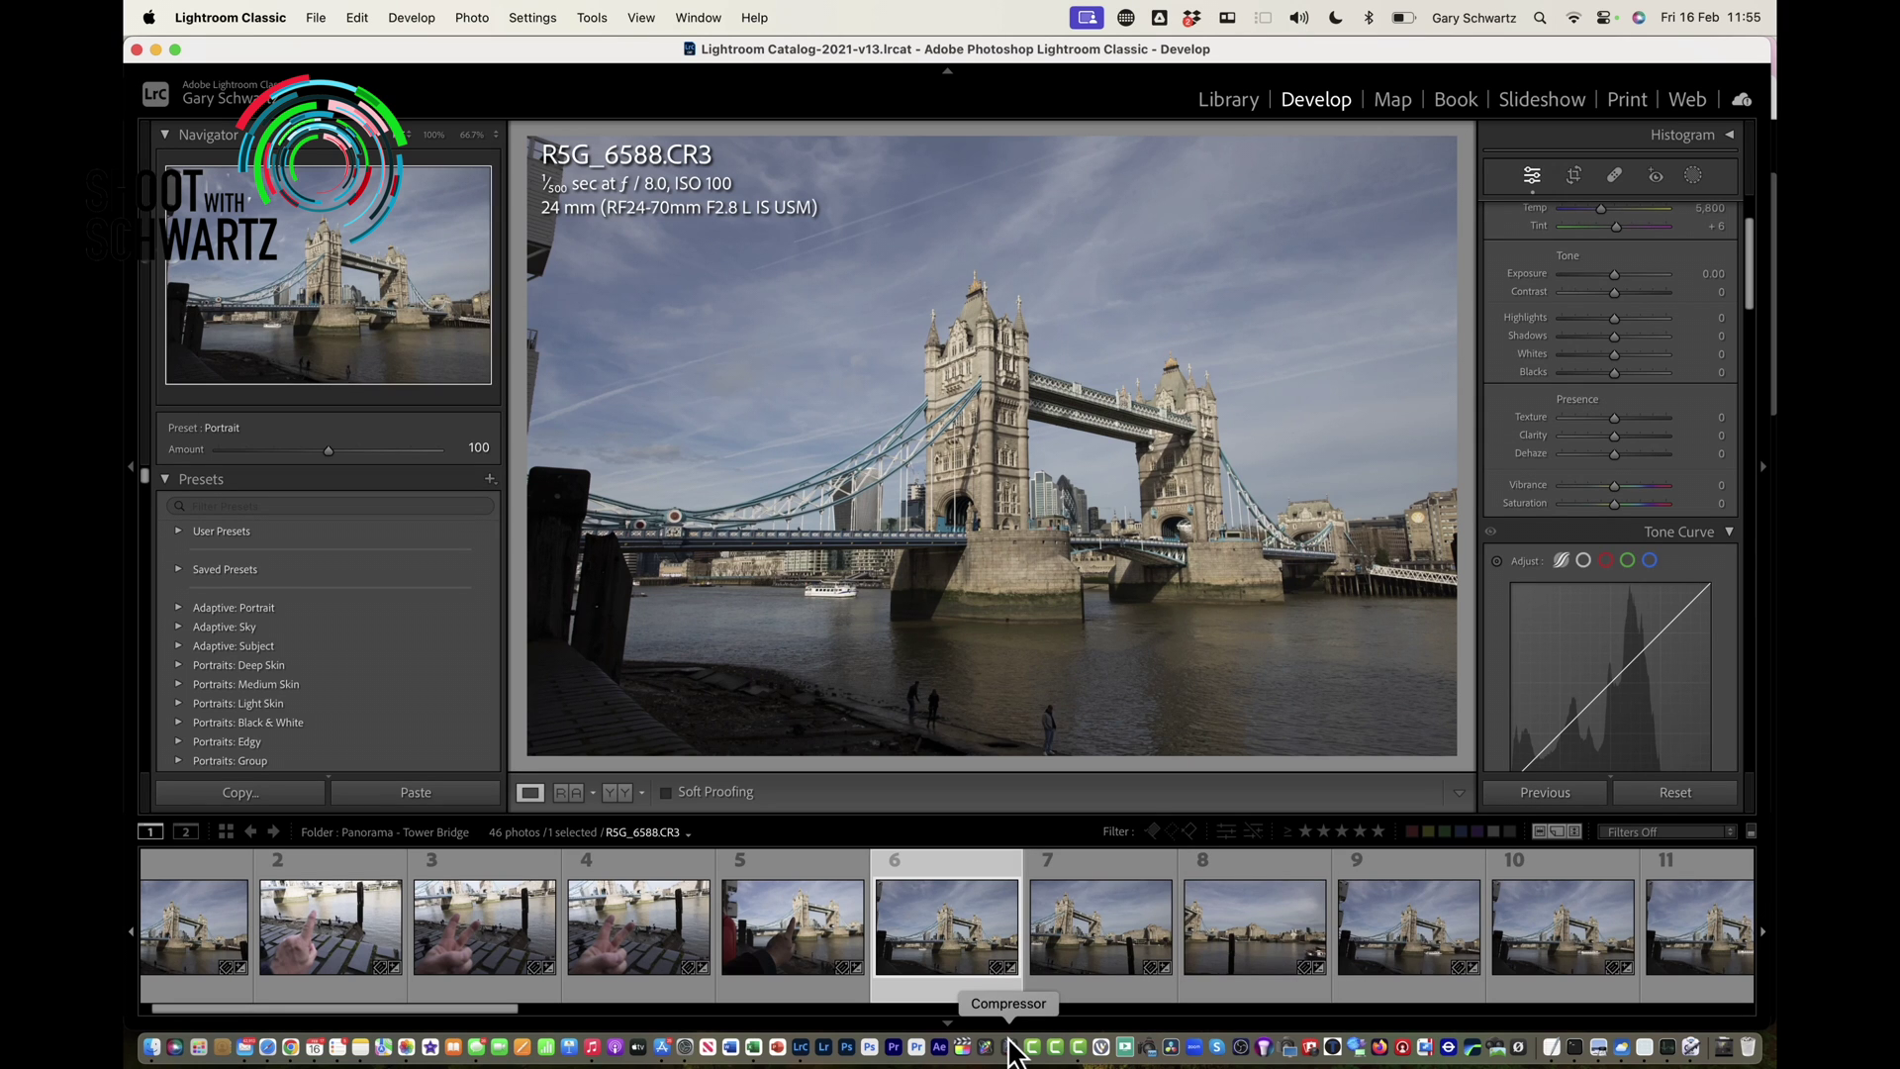
Examine the Tower Bridge shots in the filmstrip, viewing photos 5 and 12 in full and comparing the overlapping frame sequences.
{"action": "left_click", "coordinate": [807, 932]}
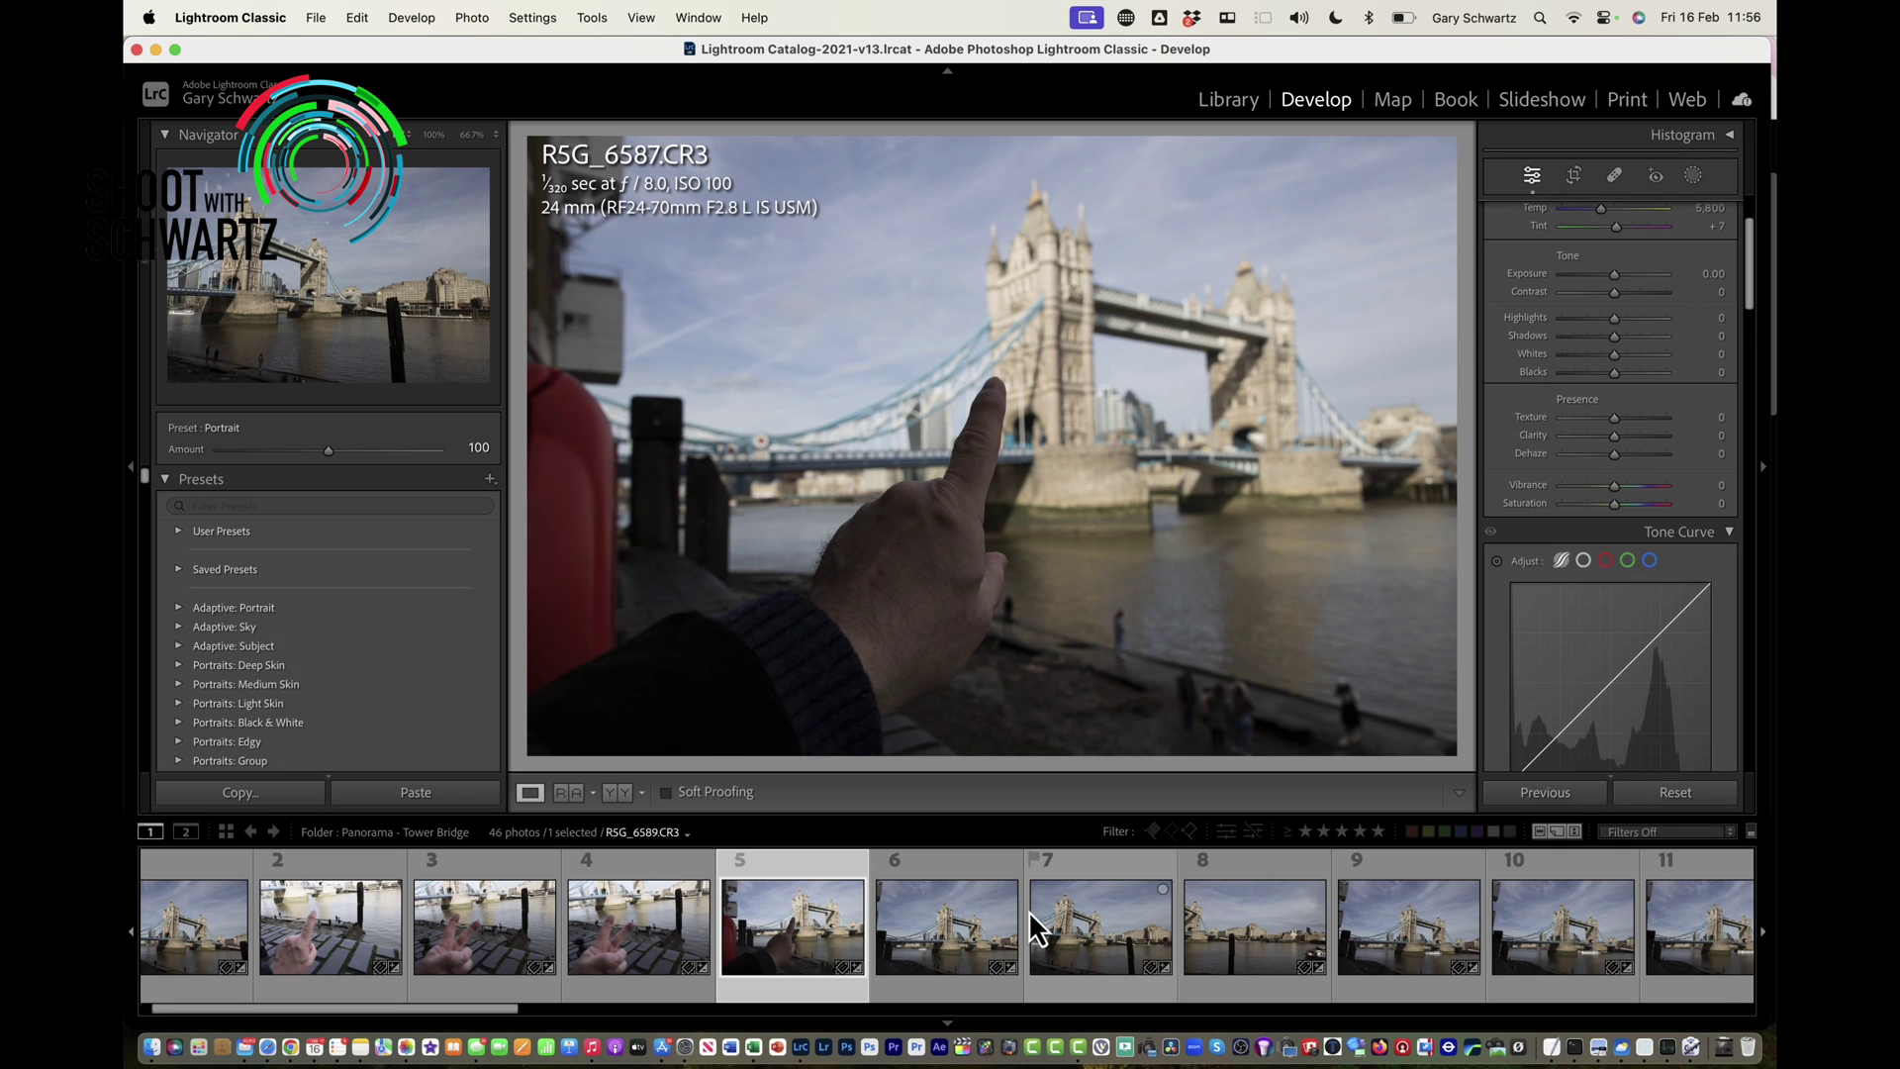
{"action": "scroll", "coordinate": [1034, 930], "scroll_direction": "right", "scroll_amount": 1}
{"action": "scroll", "coordinate": [1027, 912], "scroll_direction": "right", "scroll_amount": 6}
{"action": "left_click", "coordinate": [1189, 920]}
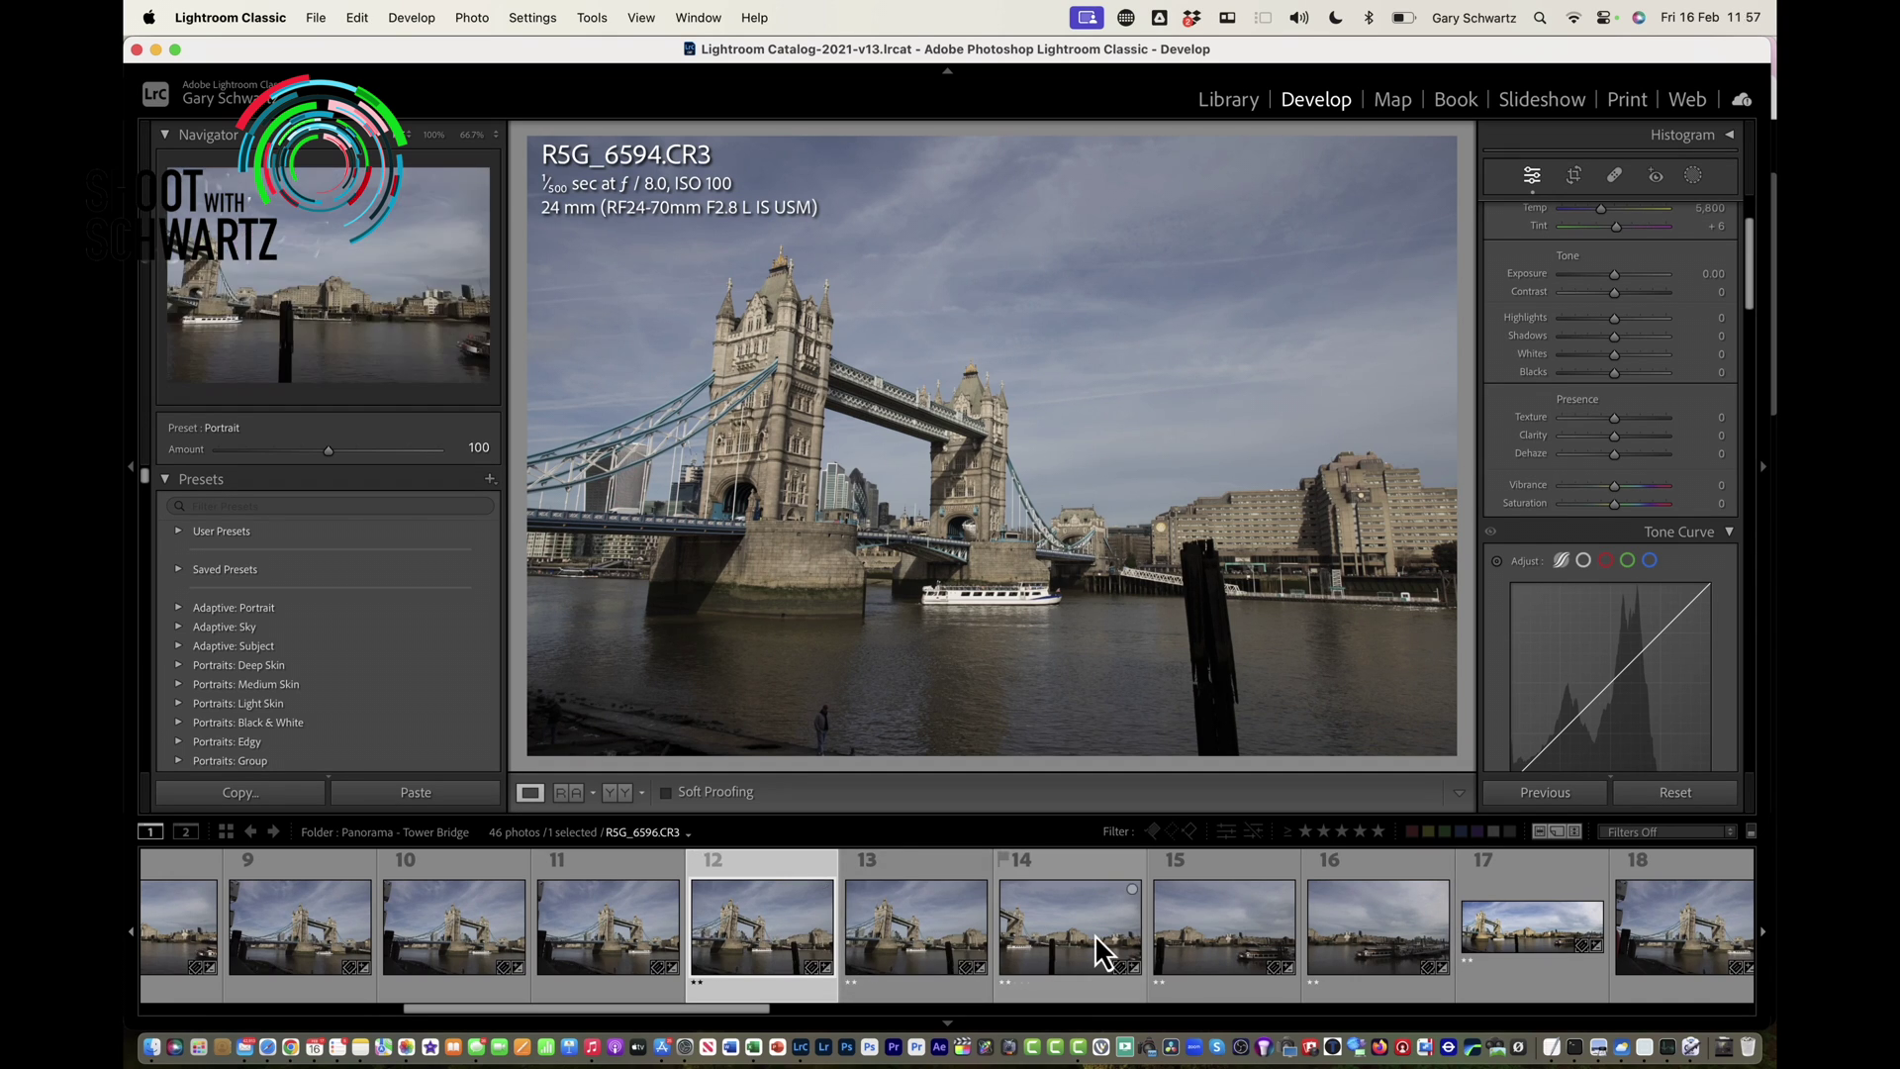
{"action": "scroll", "coordinate": [1098, 952], "scroll_direction": "right", "scroll_amount": 5}
{"action": "scroll", "coordinate": [1096, 940], "scroll_direction": "right", "scroll_amount": 8}
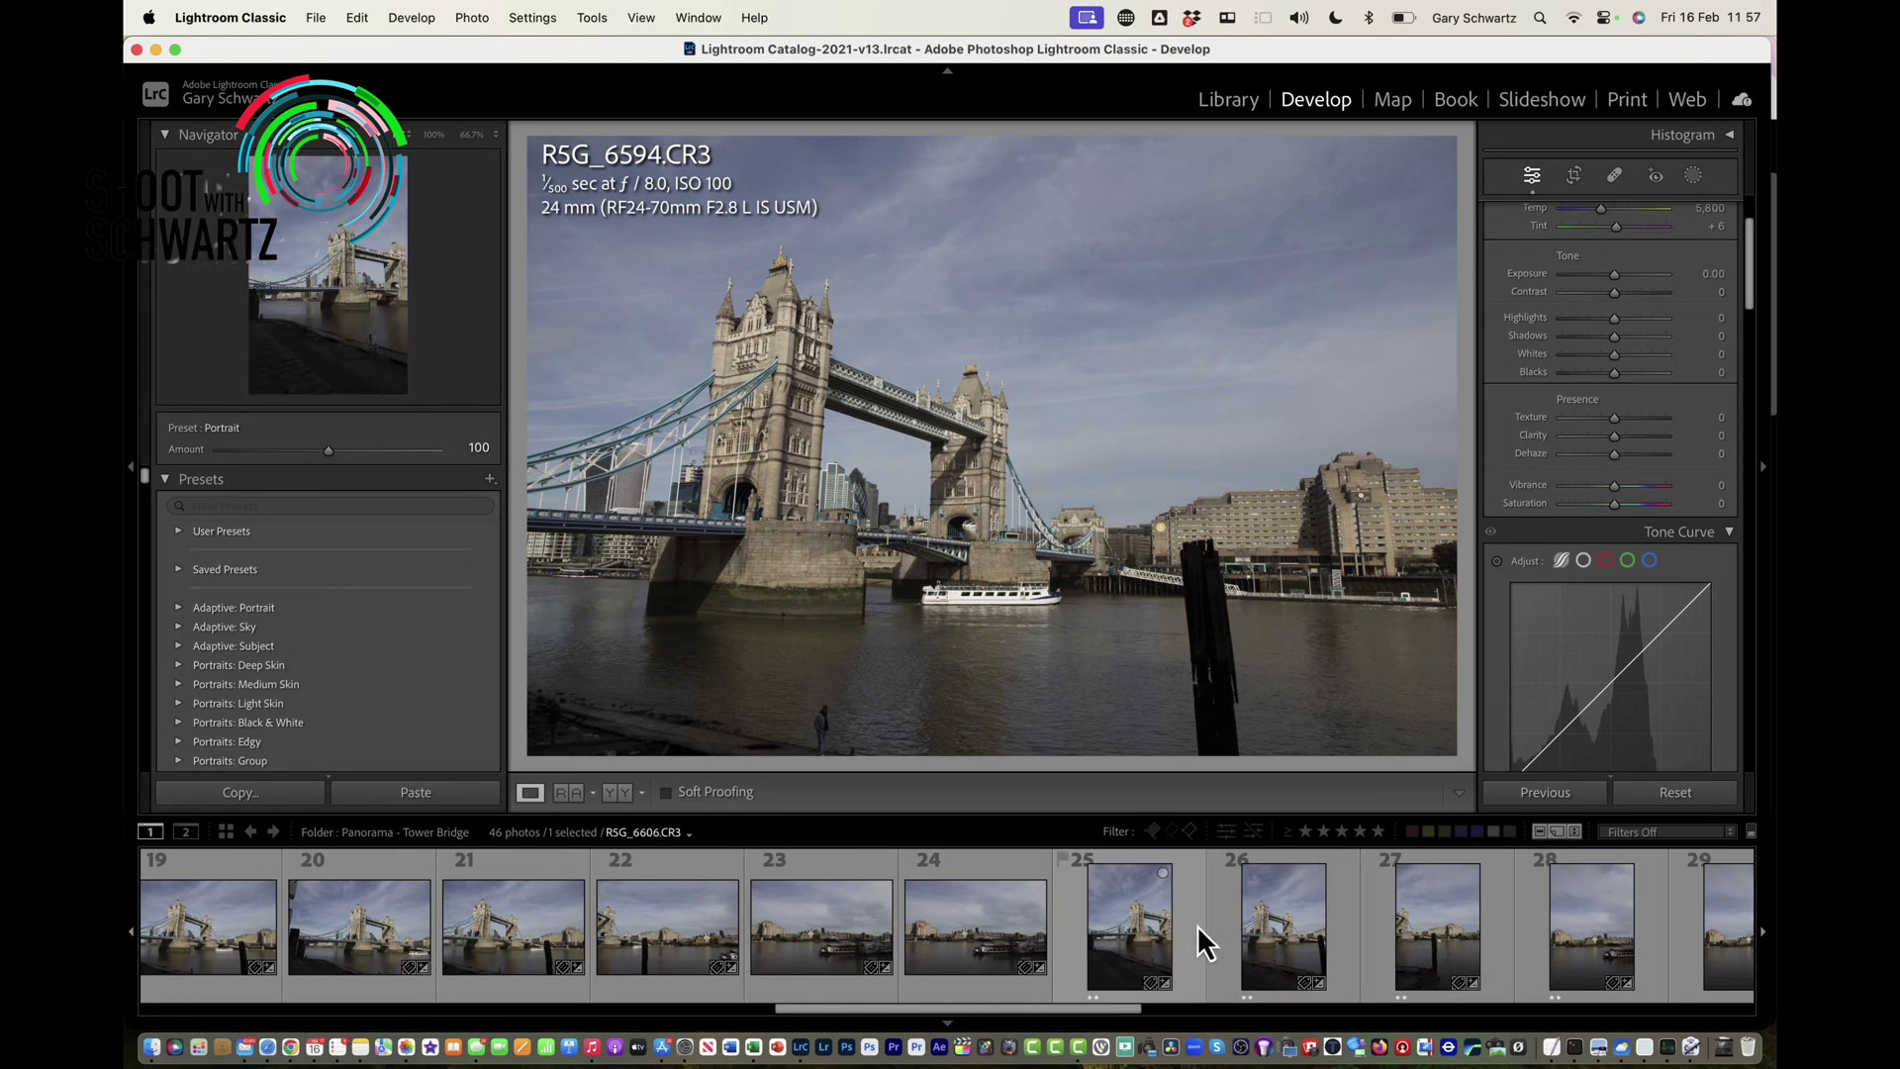
{"action": "scroll", "coordinate": [1256, 950], "scroll_direction": "left", "scroll_amount": 15}
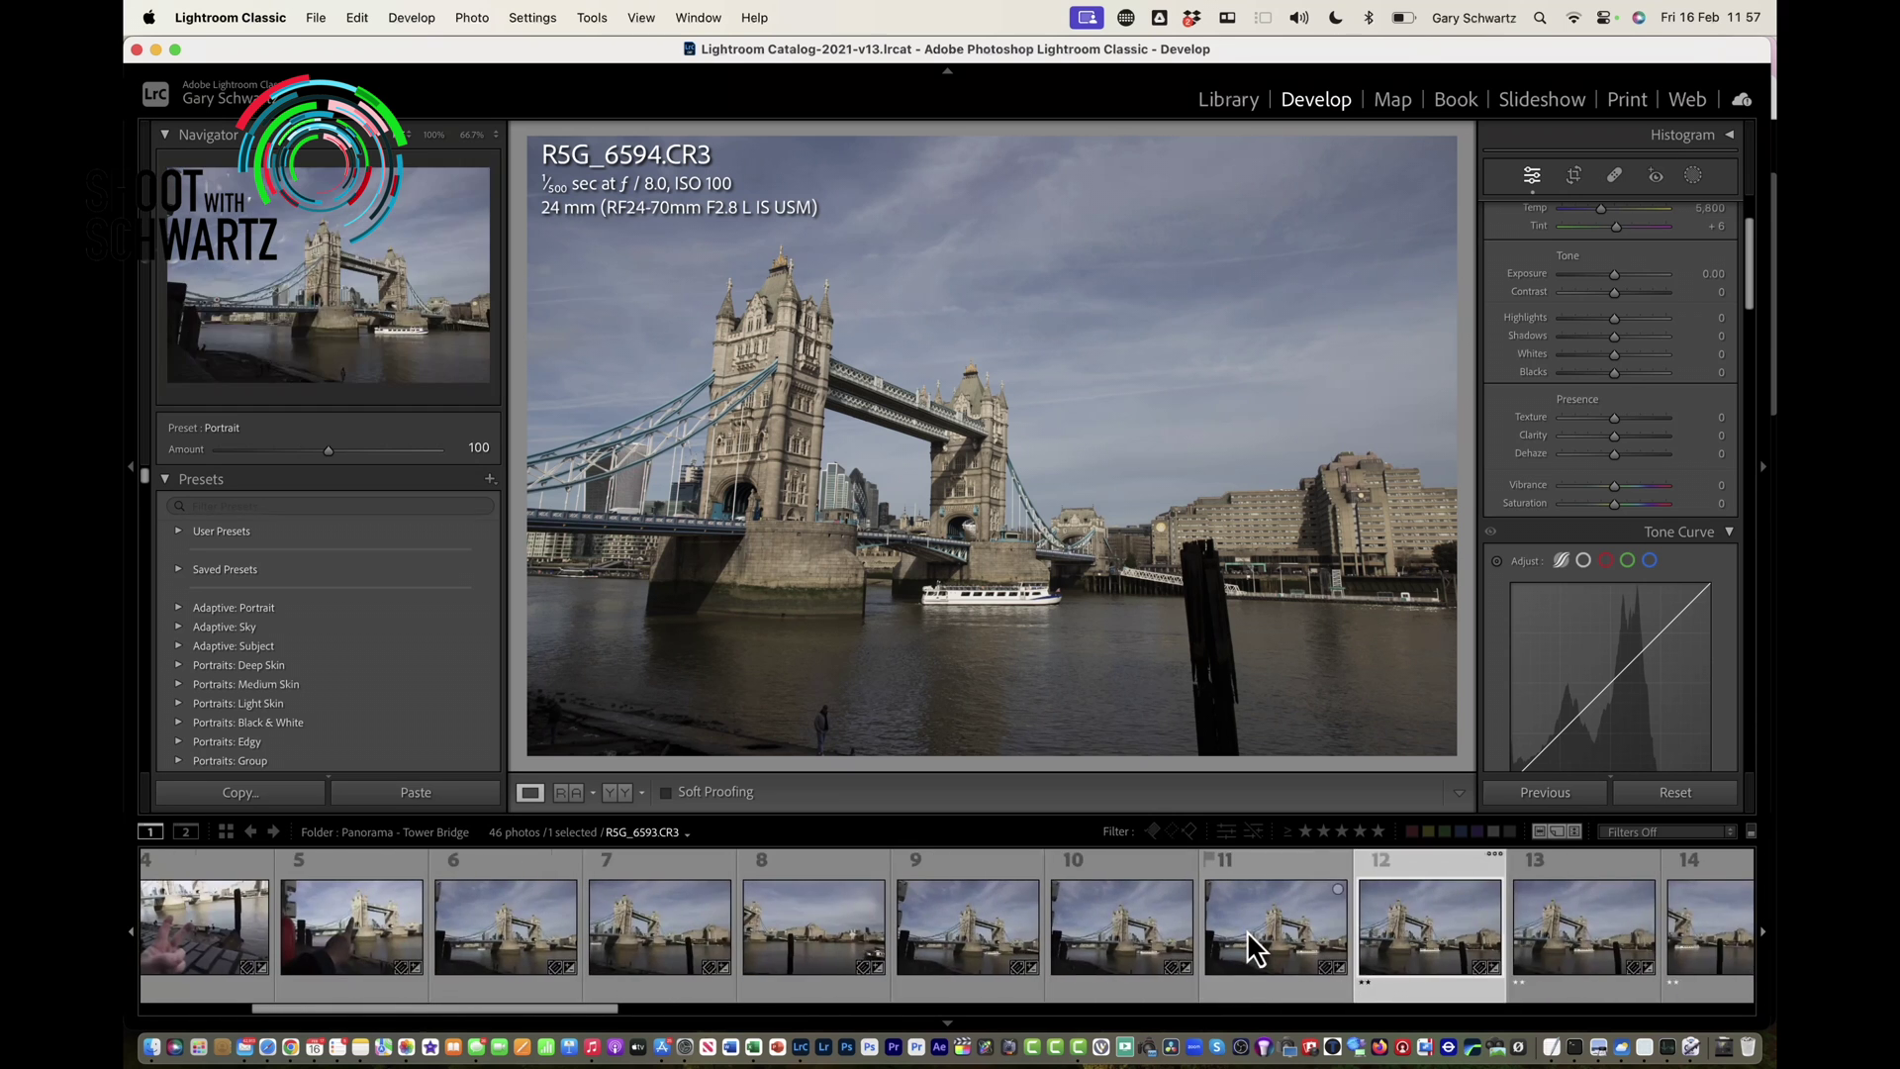
{"action": "scroll", "coordinate": [1252, 948], "scroll_direction": "left", "scroll_amount": 2}
{"action": "scroll", "coordinate": [1217, 940], "scroll_direction": "right", "scroll_amount": 2}
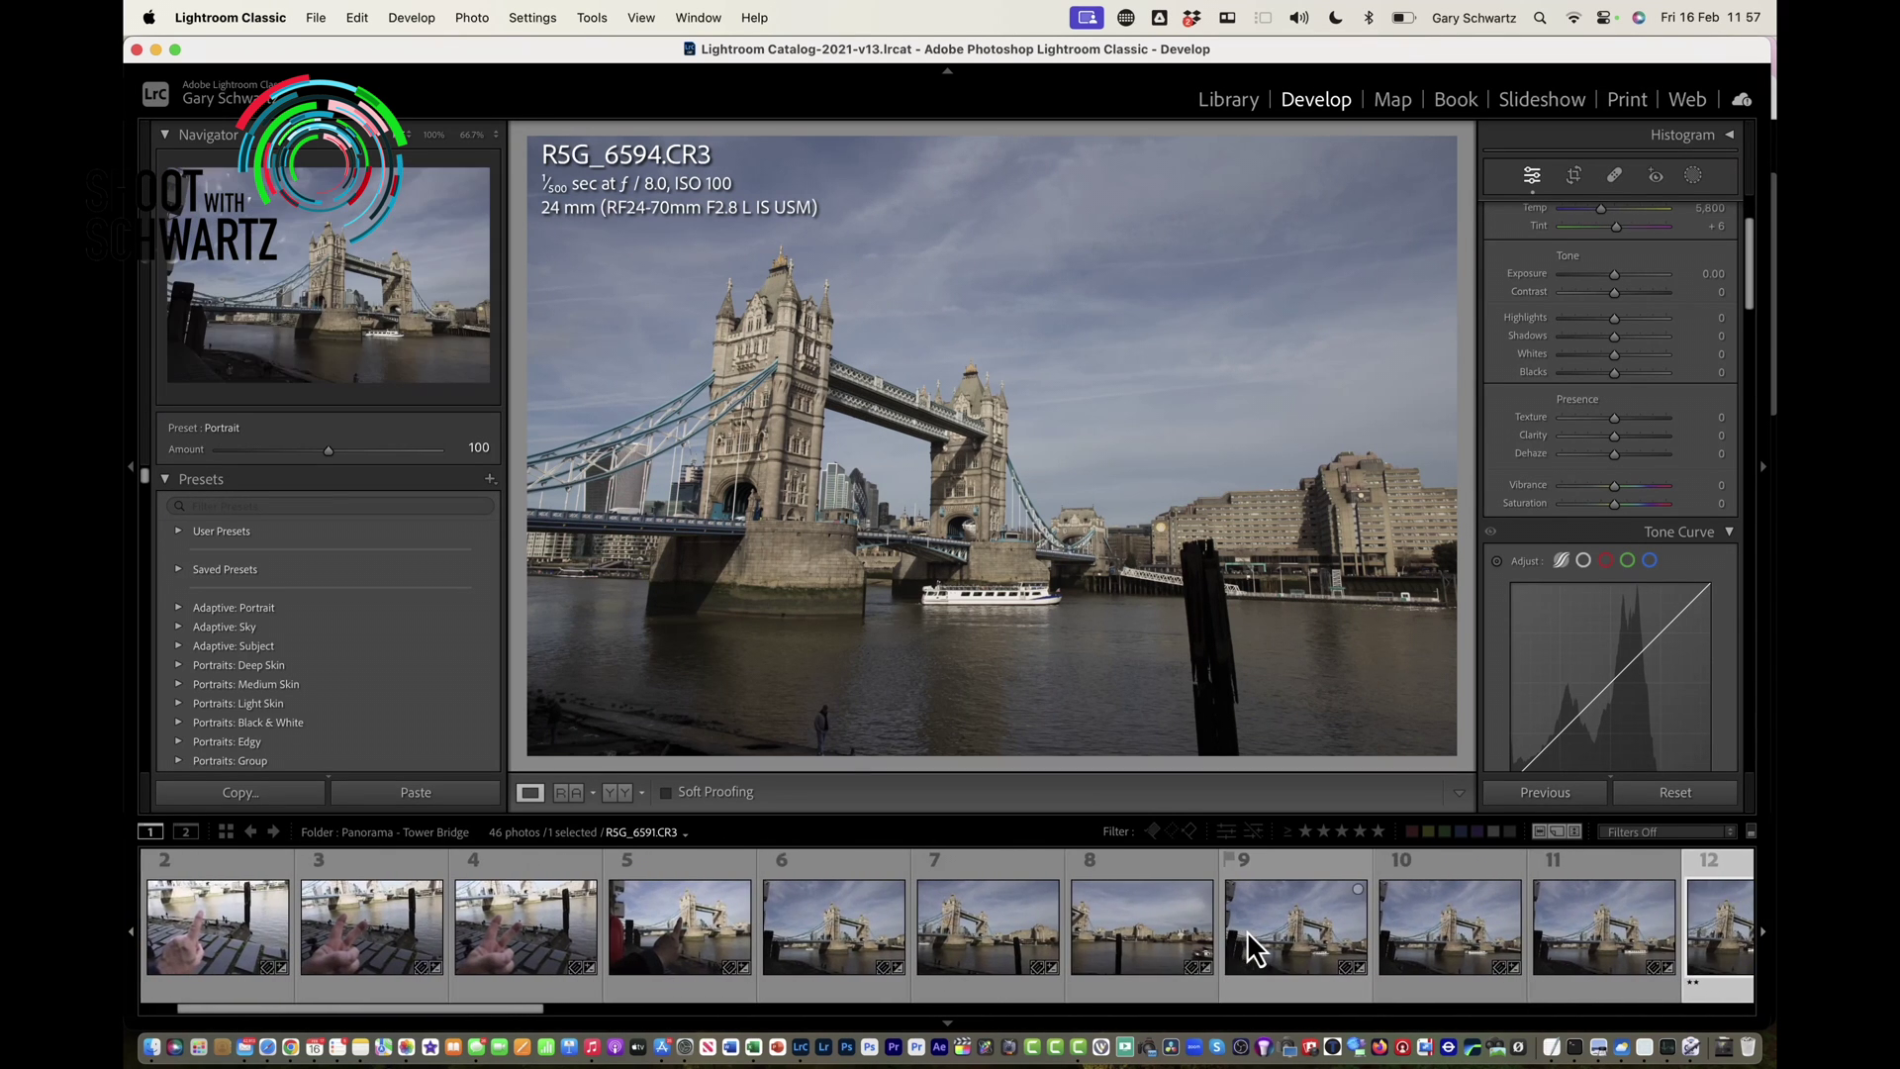
Try selecting photos 6 to 8 as a range, and photos 6 and 8 to 11 individually.
{"action": "left_click", "coordinate": [777, 911]}
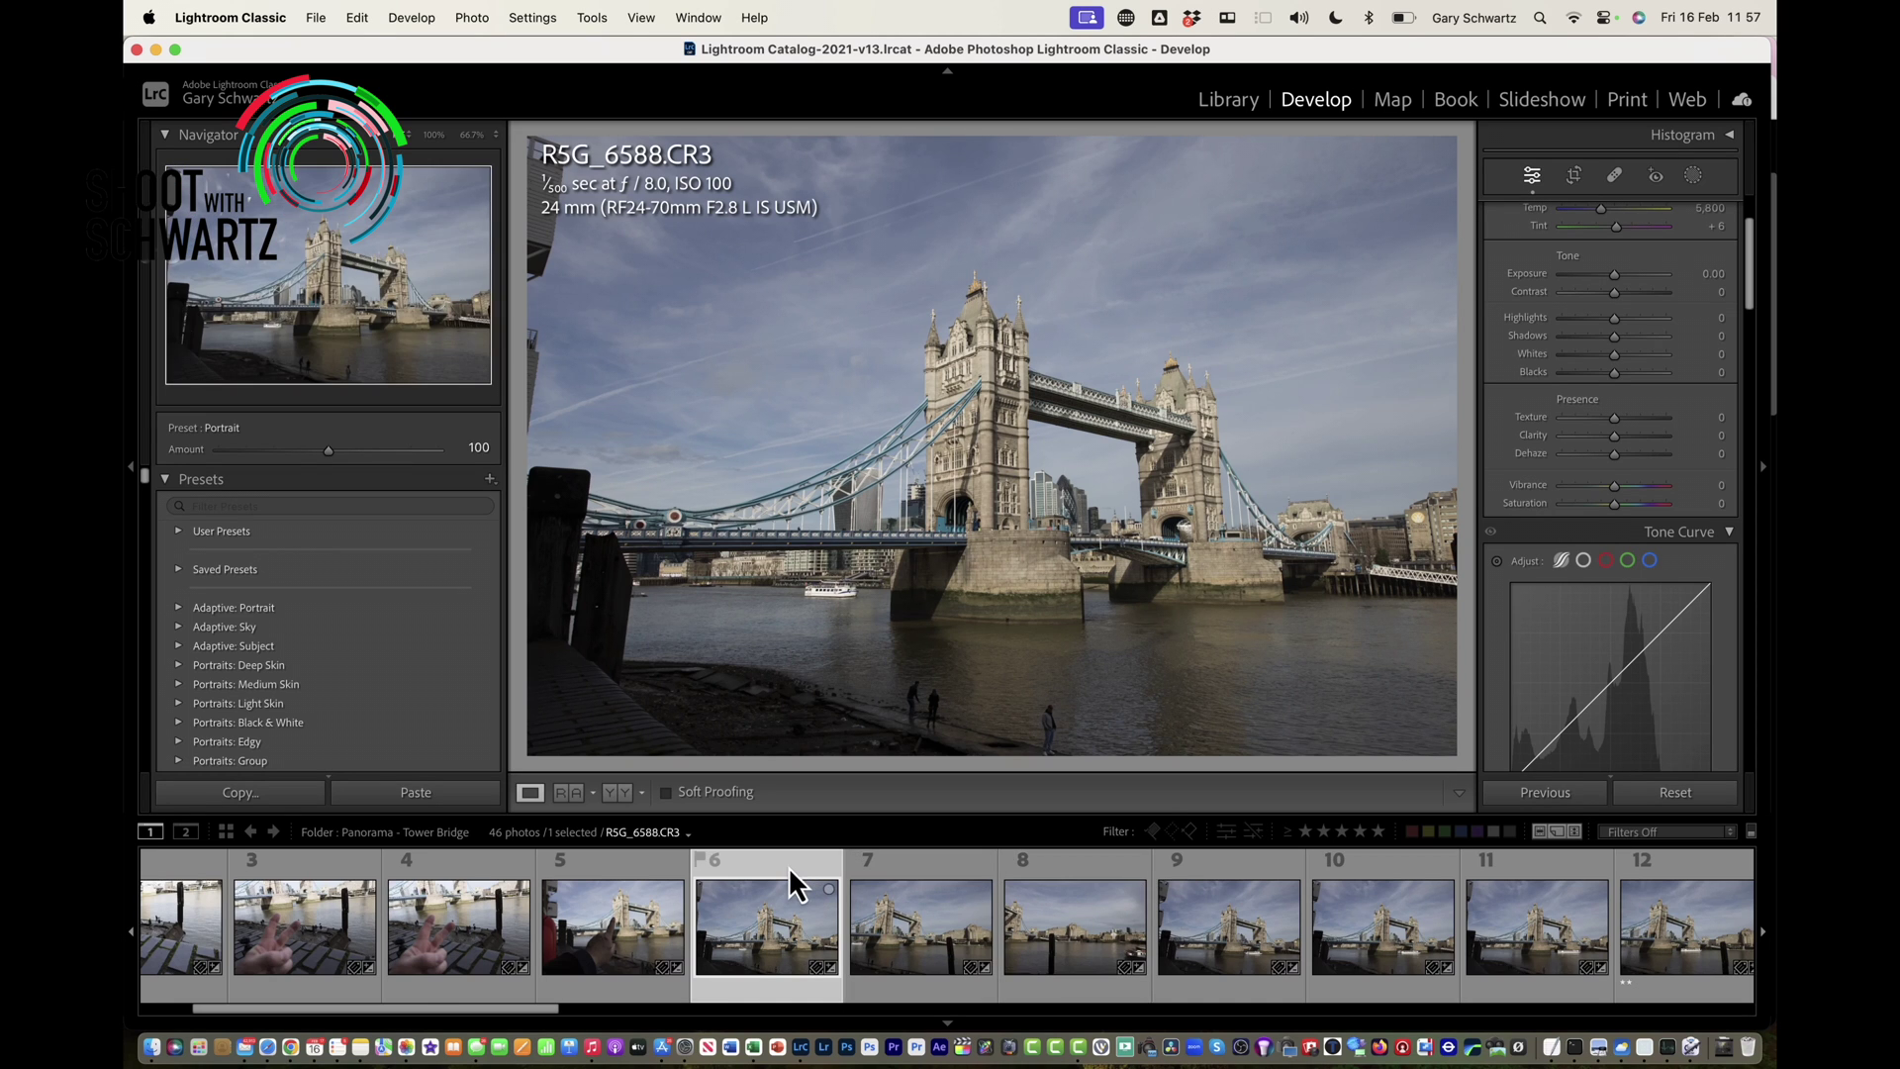
{"action": "left_click", "coordinate": [1108, 870], "text": "shift"}
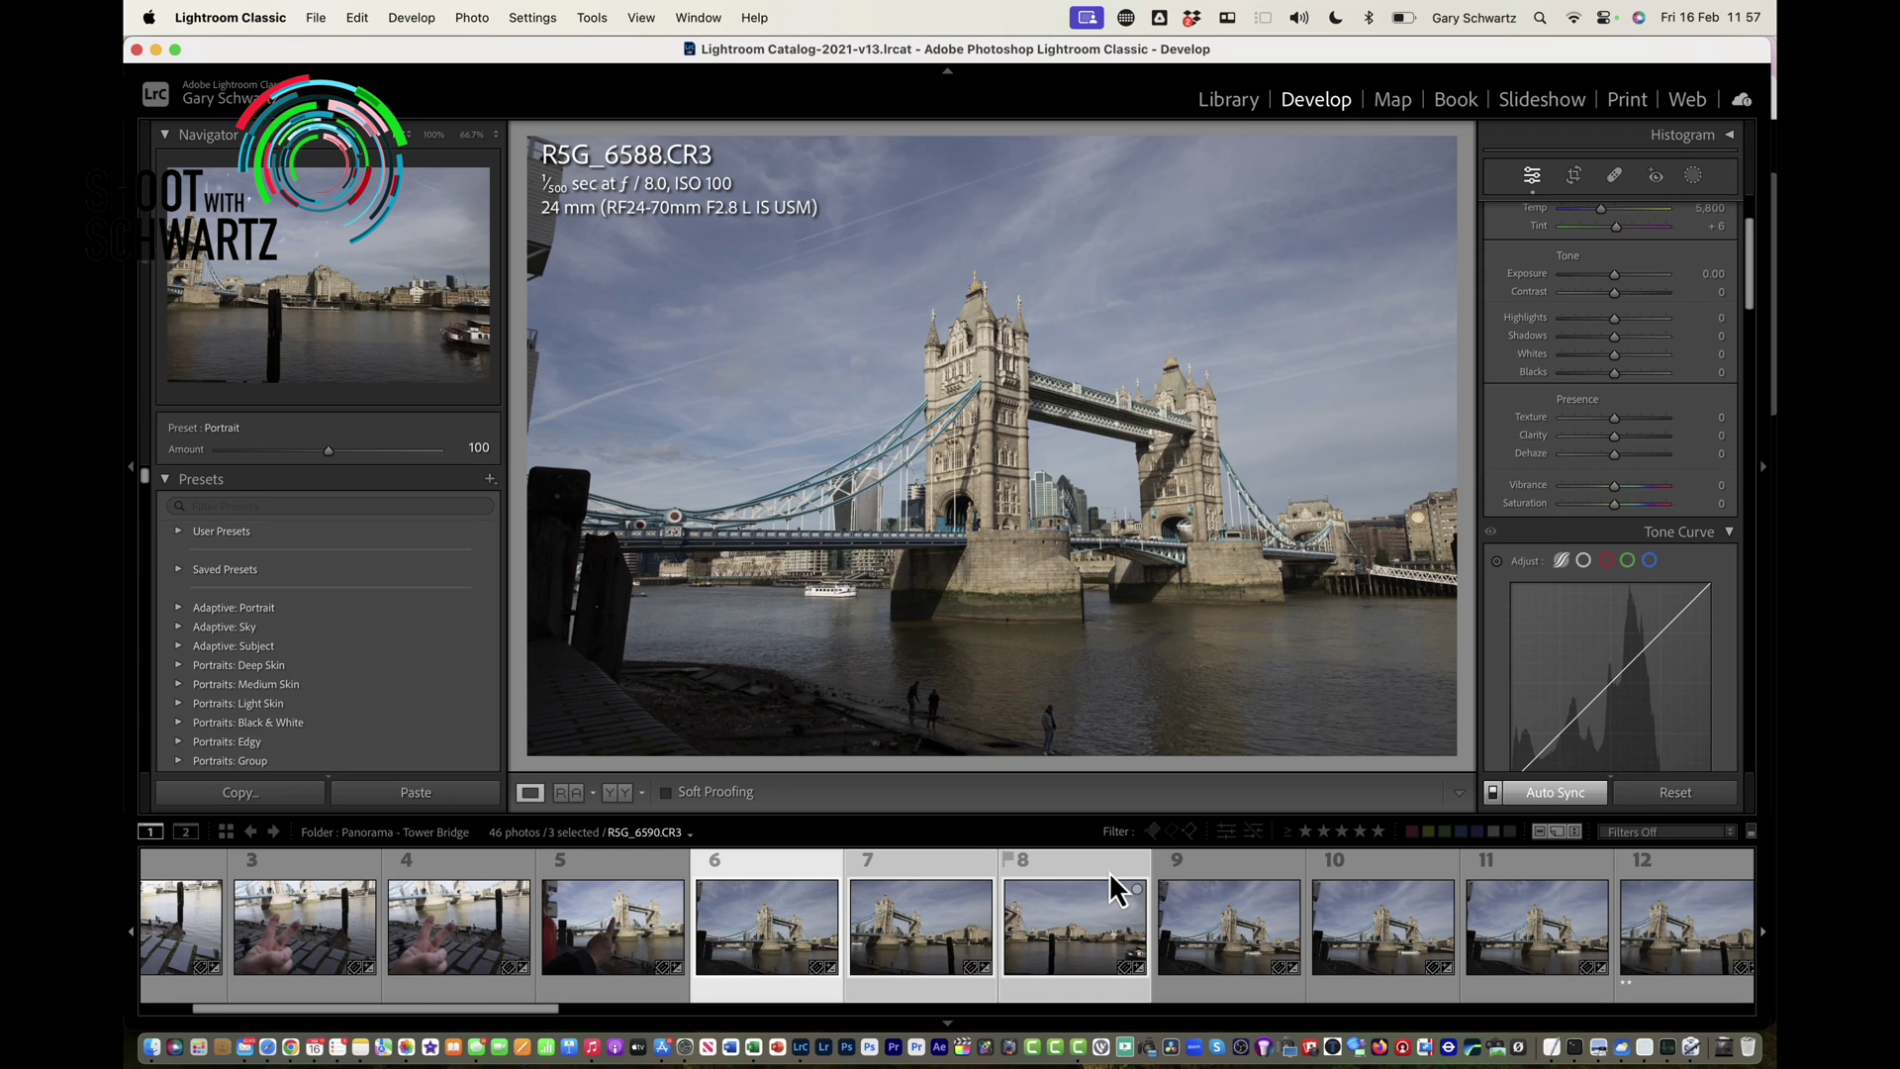
{"action": "left_click", "coordinate": [797, 880]}
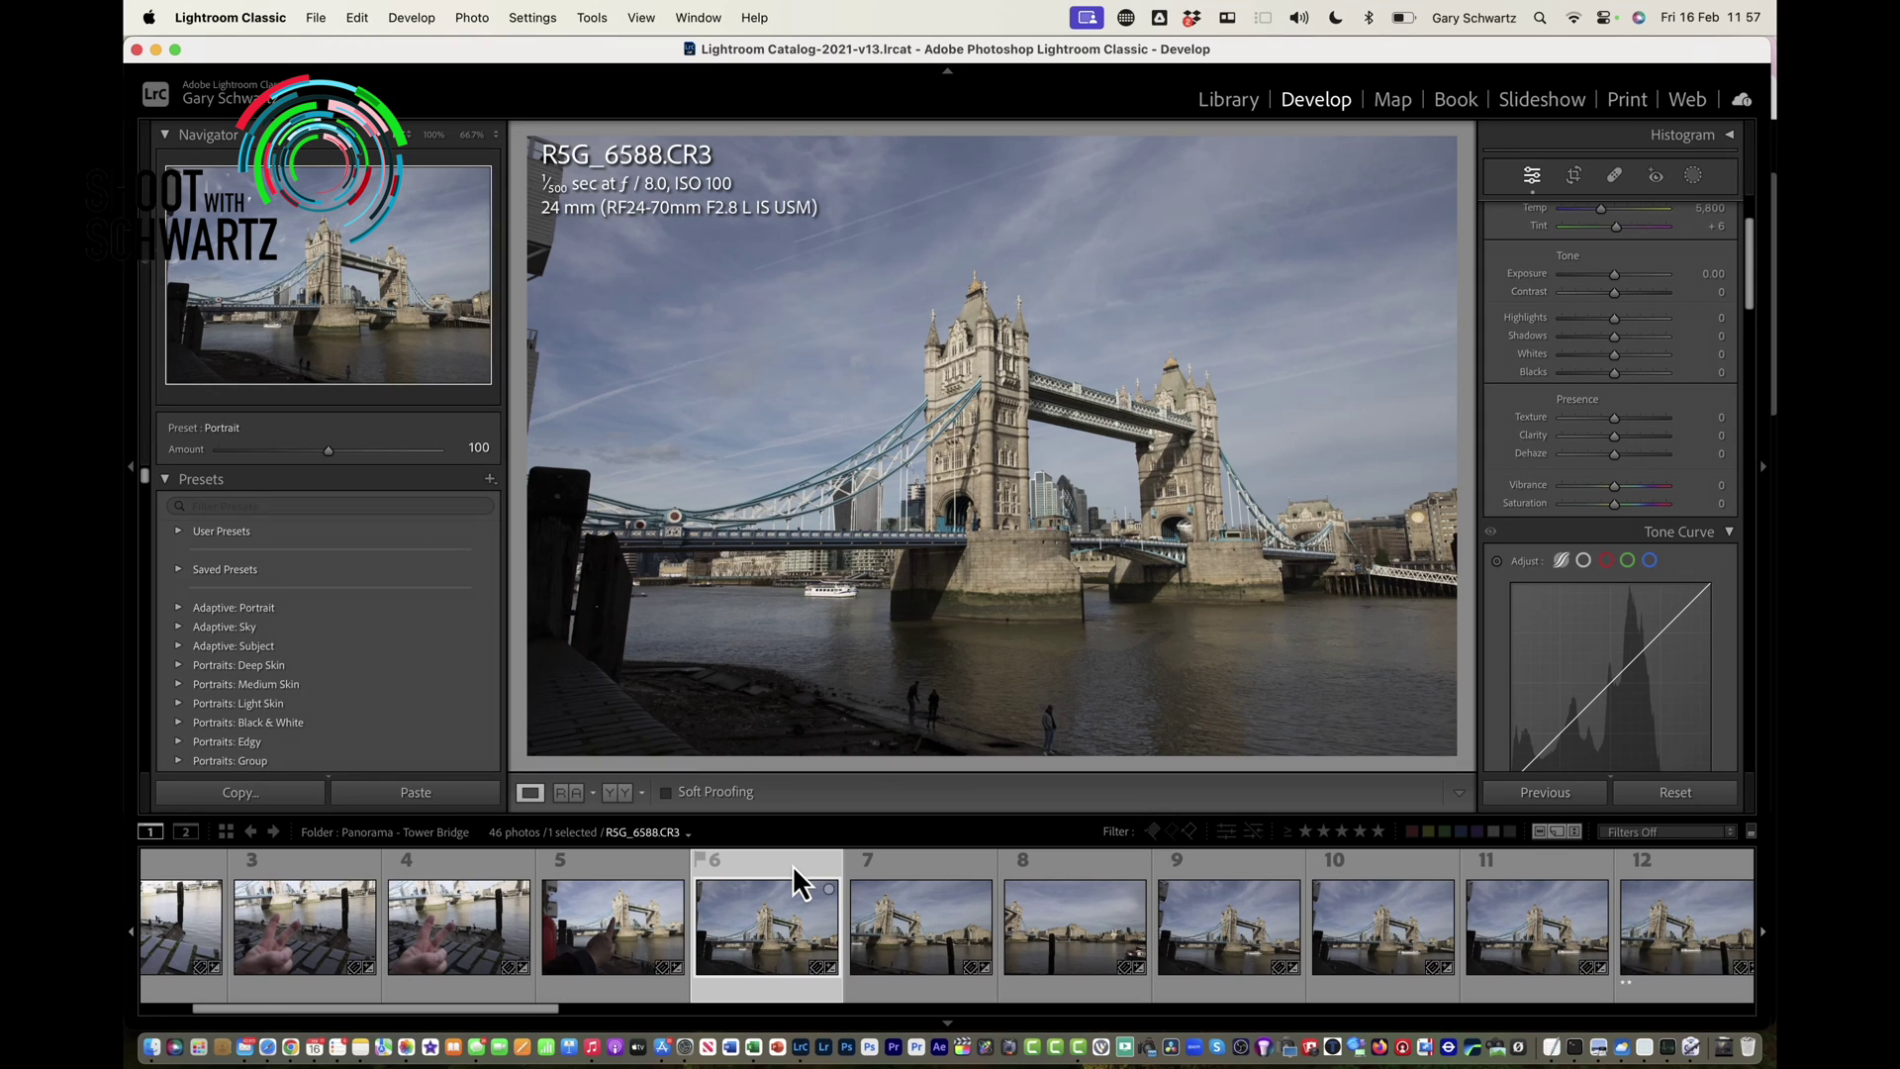
{"action": "left_click", "coordinate": [1072, 869], "text": "super"}
{"action": "left_click", "coordinate": [1361, 857], "text": "super"}
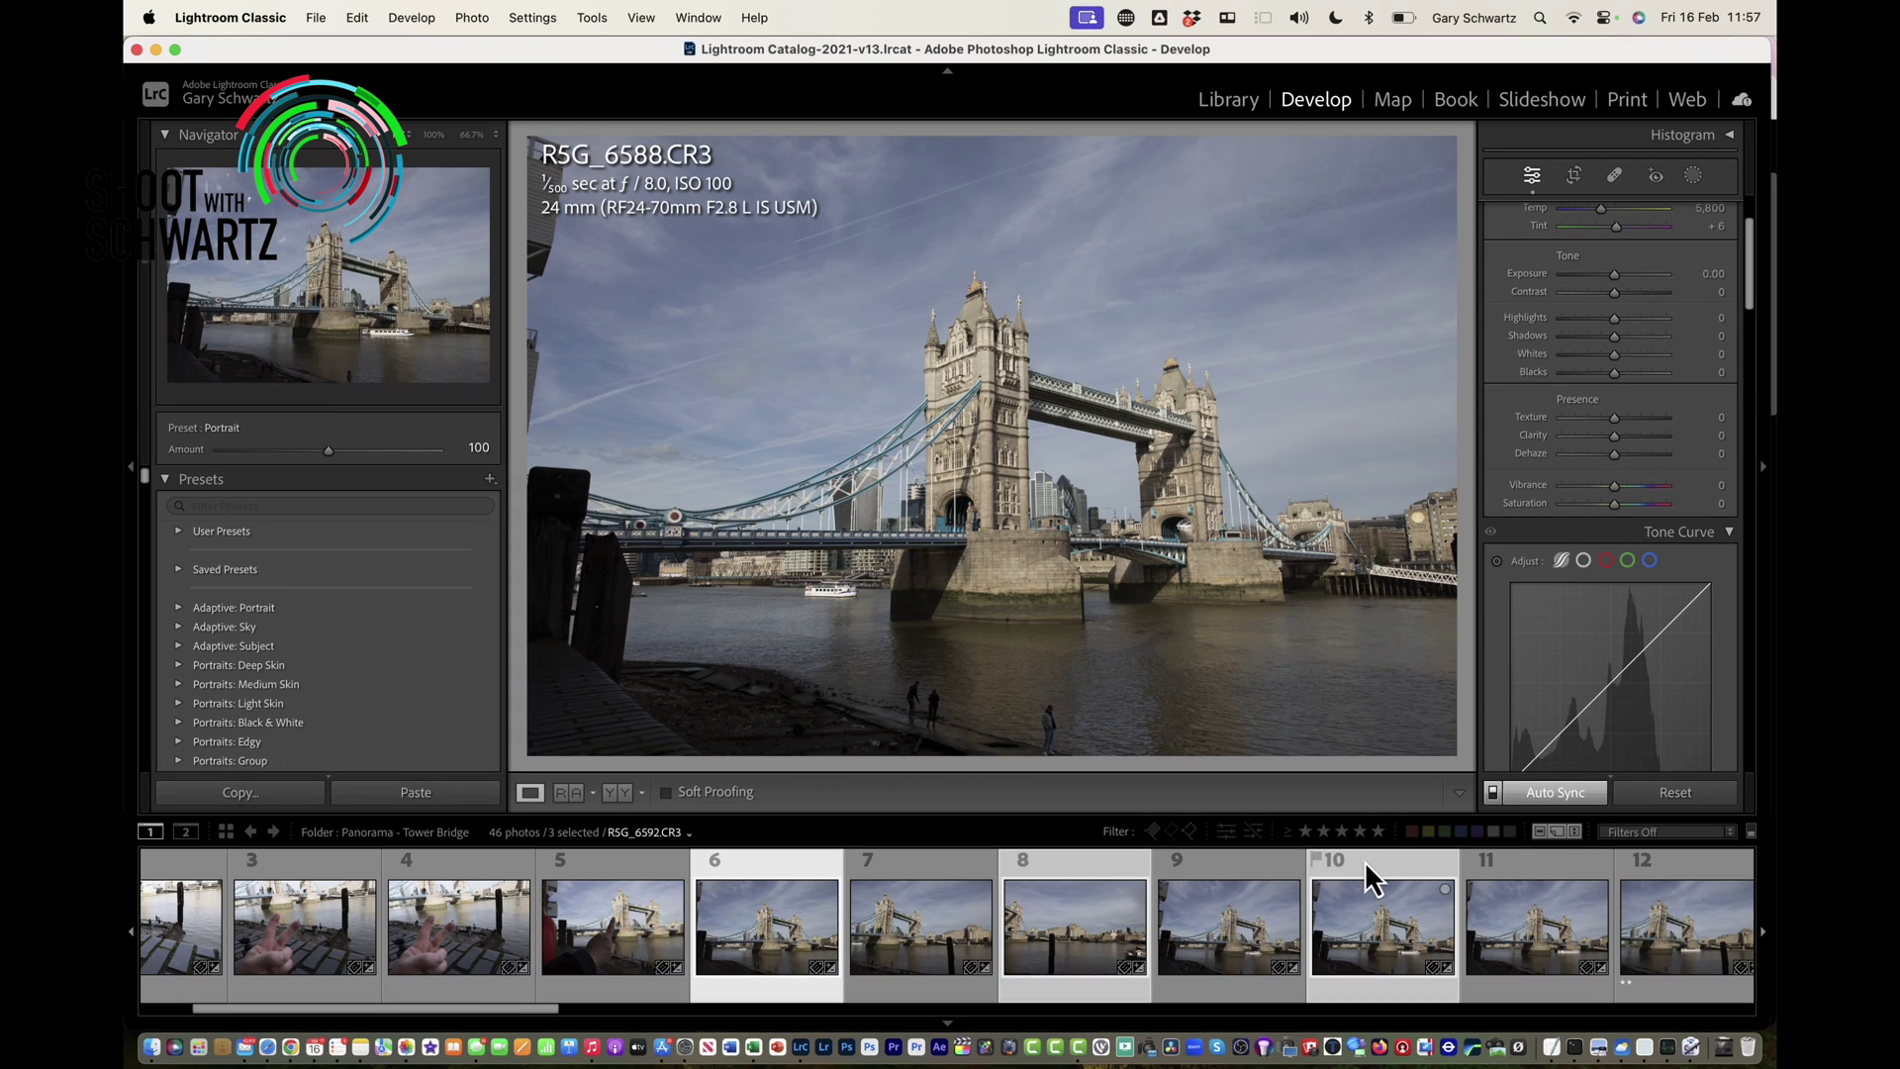
{"action": "left_click", "coordinate": [1595, 867], "text": "super"}
{"action": "left_click", "coordinate": [1280, 863], "text": "super"}
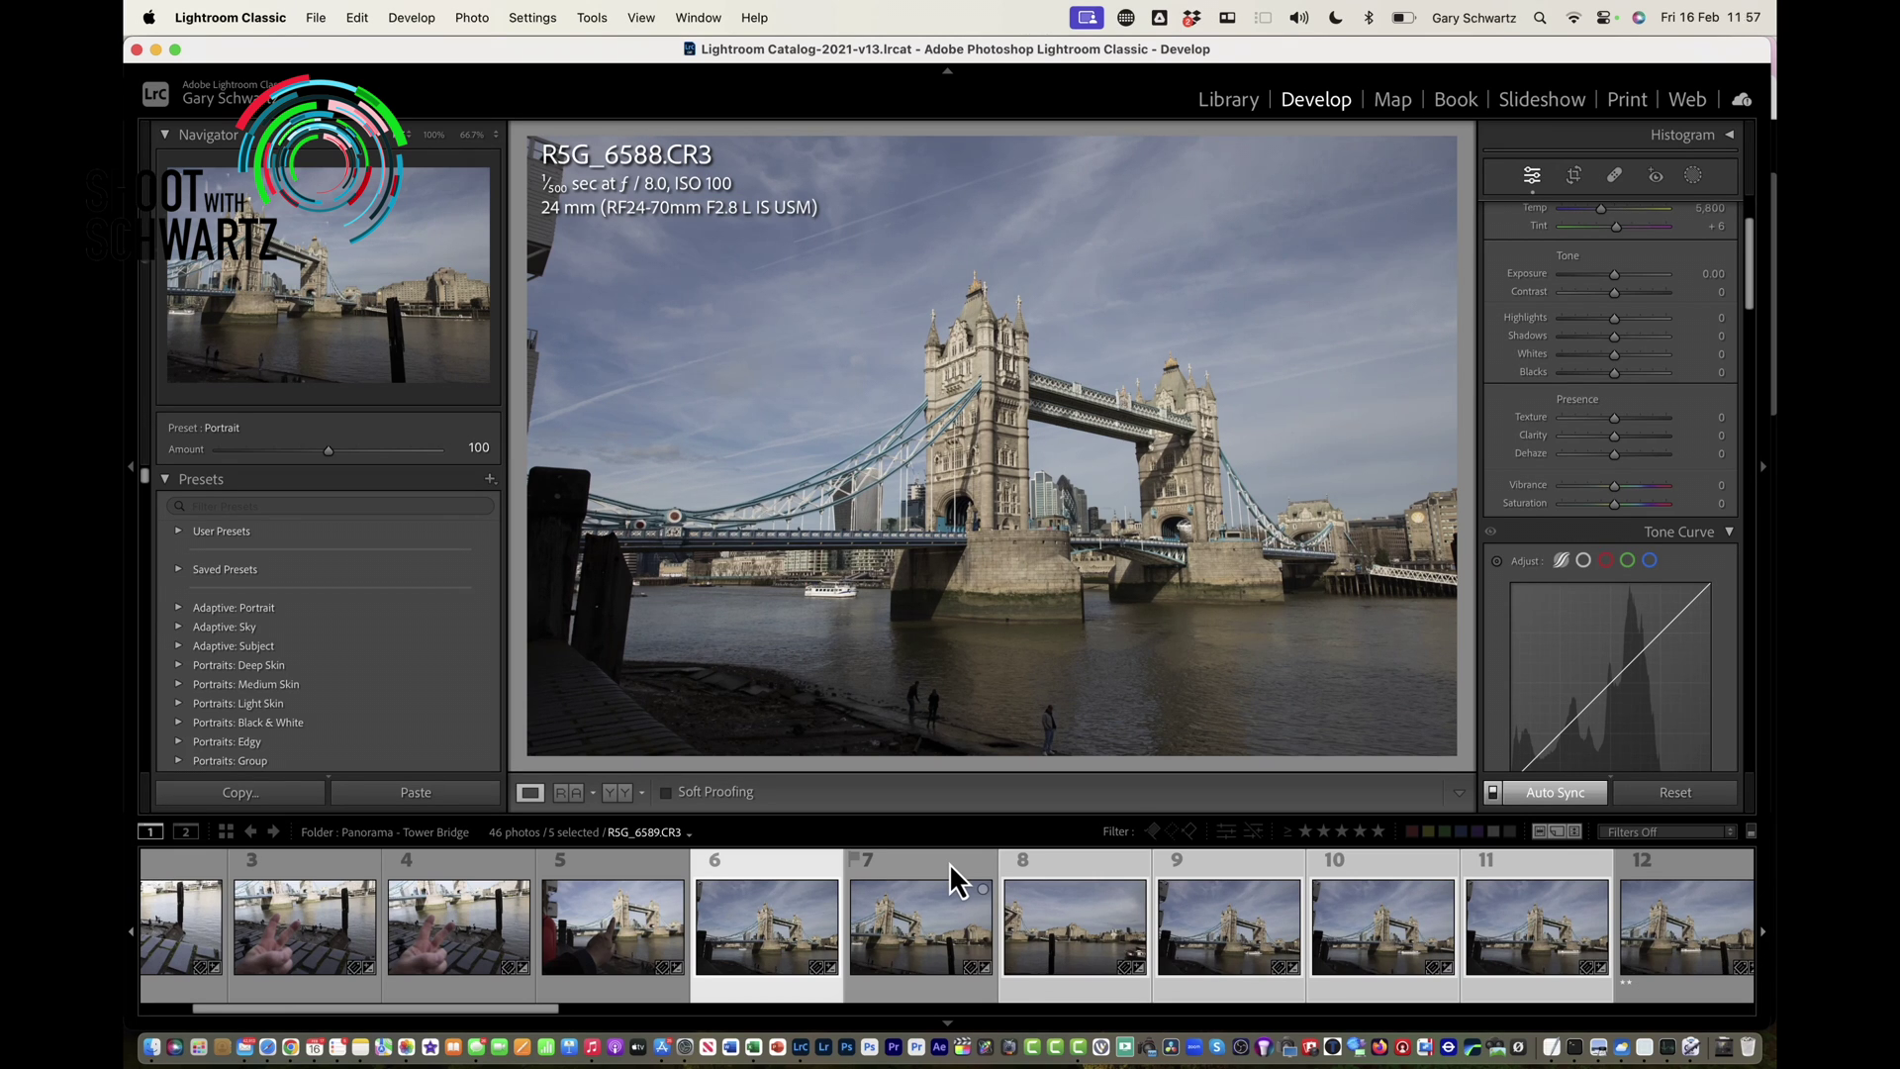
Select photos 6 to 8 in the filmstrip and start a Panorama photo merge from them.
{"action": "left_click", "coordinate": [768, 870]}
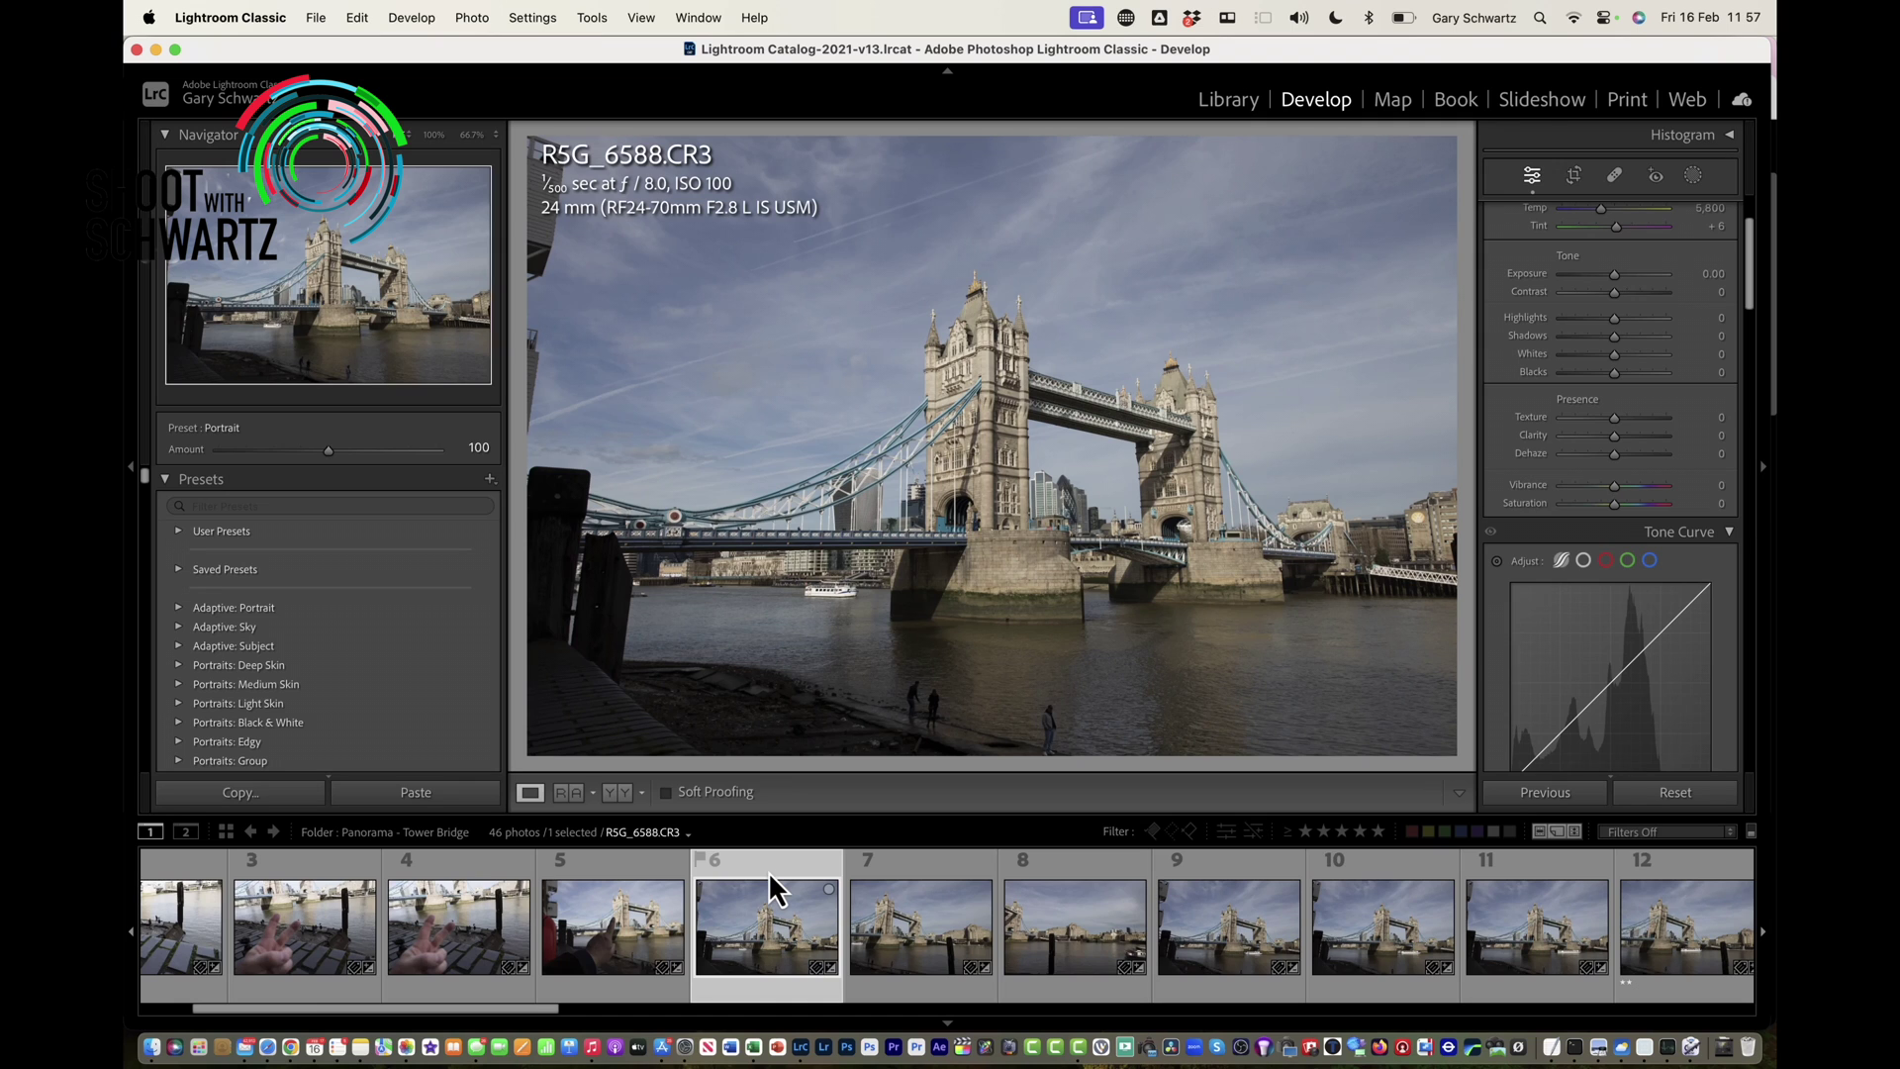
{"action": "key", "text": "shift+Right"}
{"action": "key", "text": "shift+Right"}
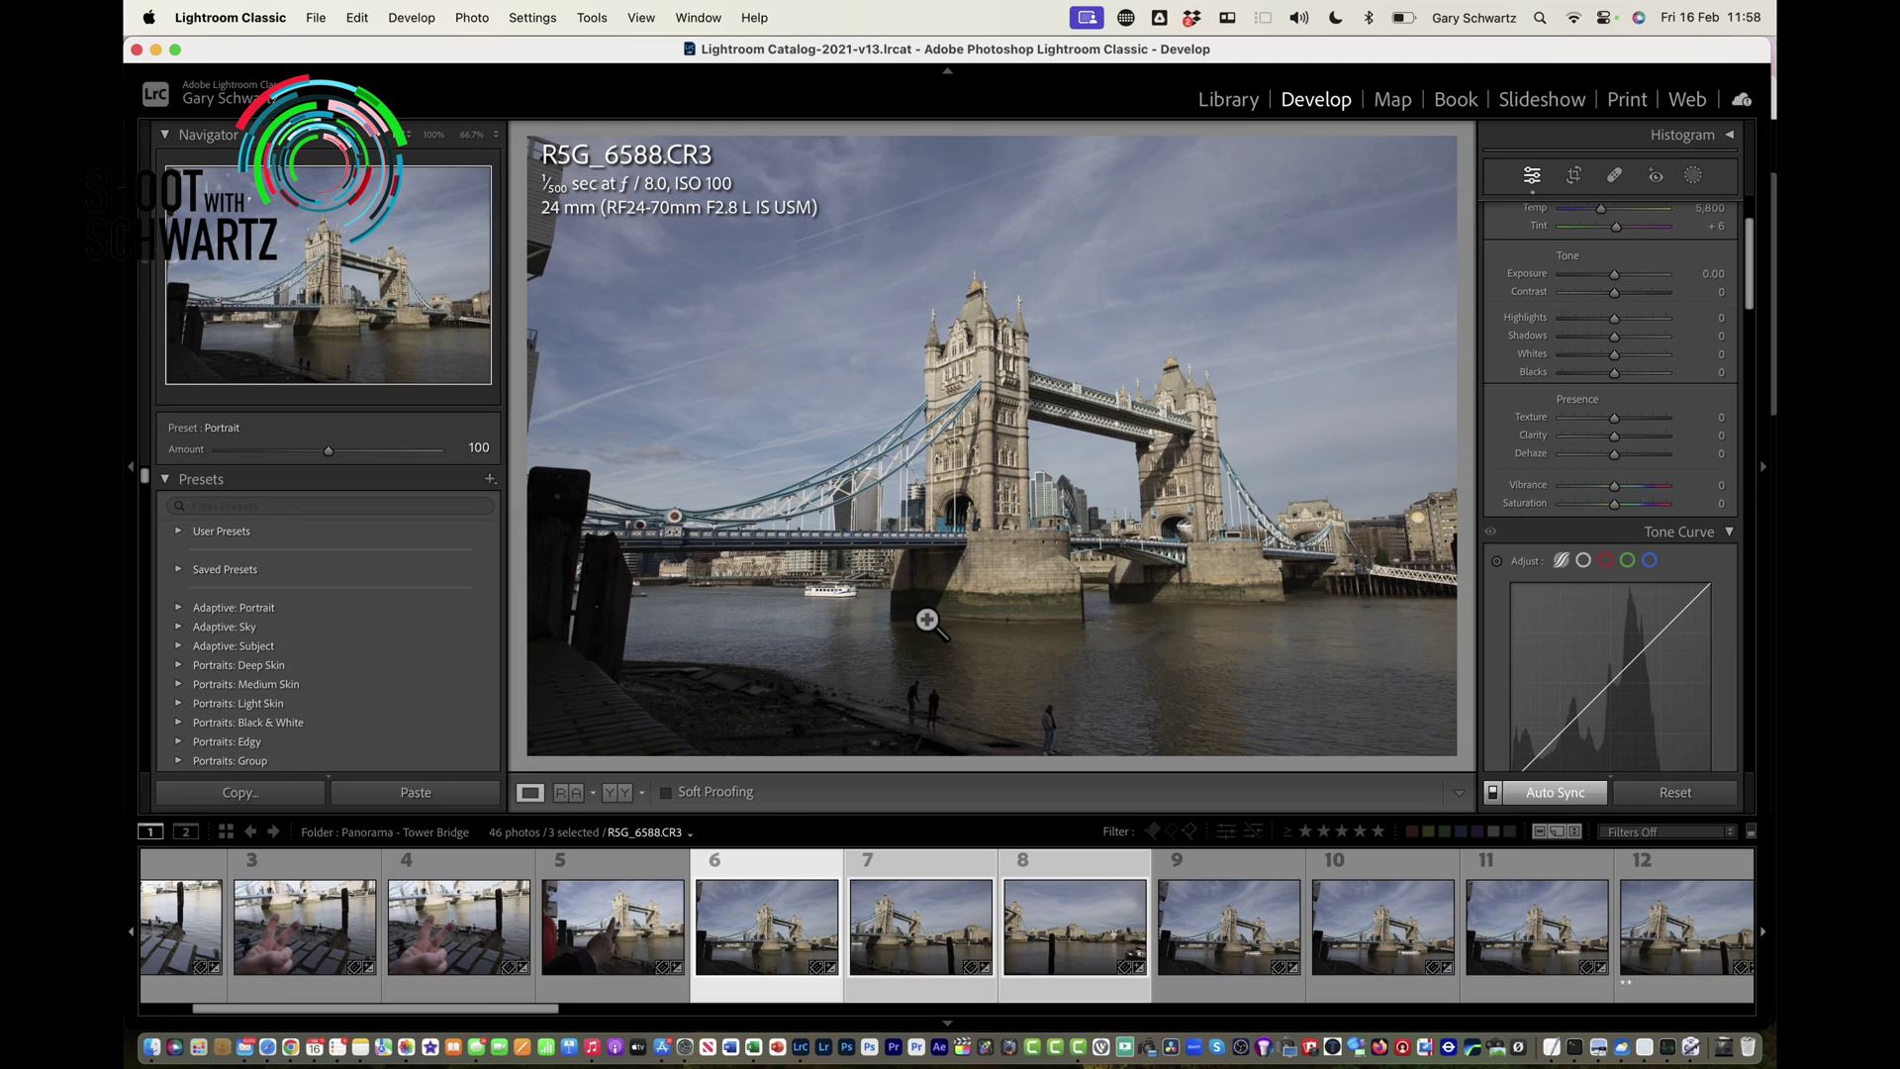
{"action": "left_click", "coordinate": [485, 21]}
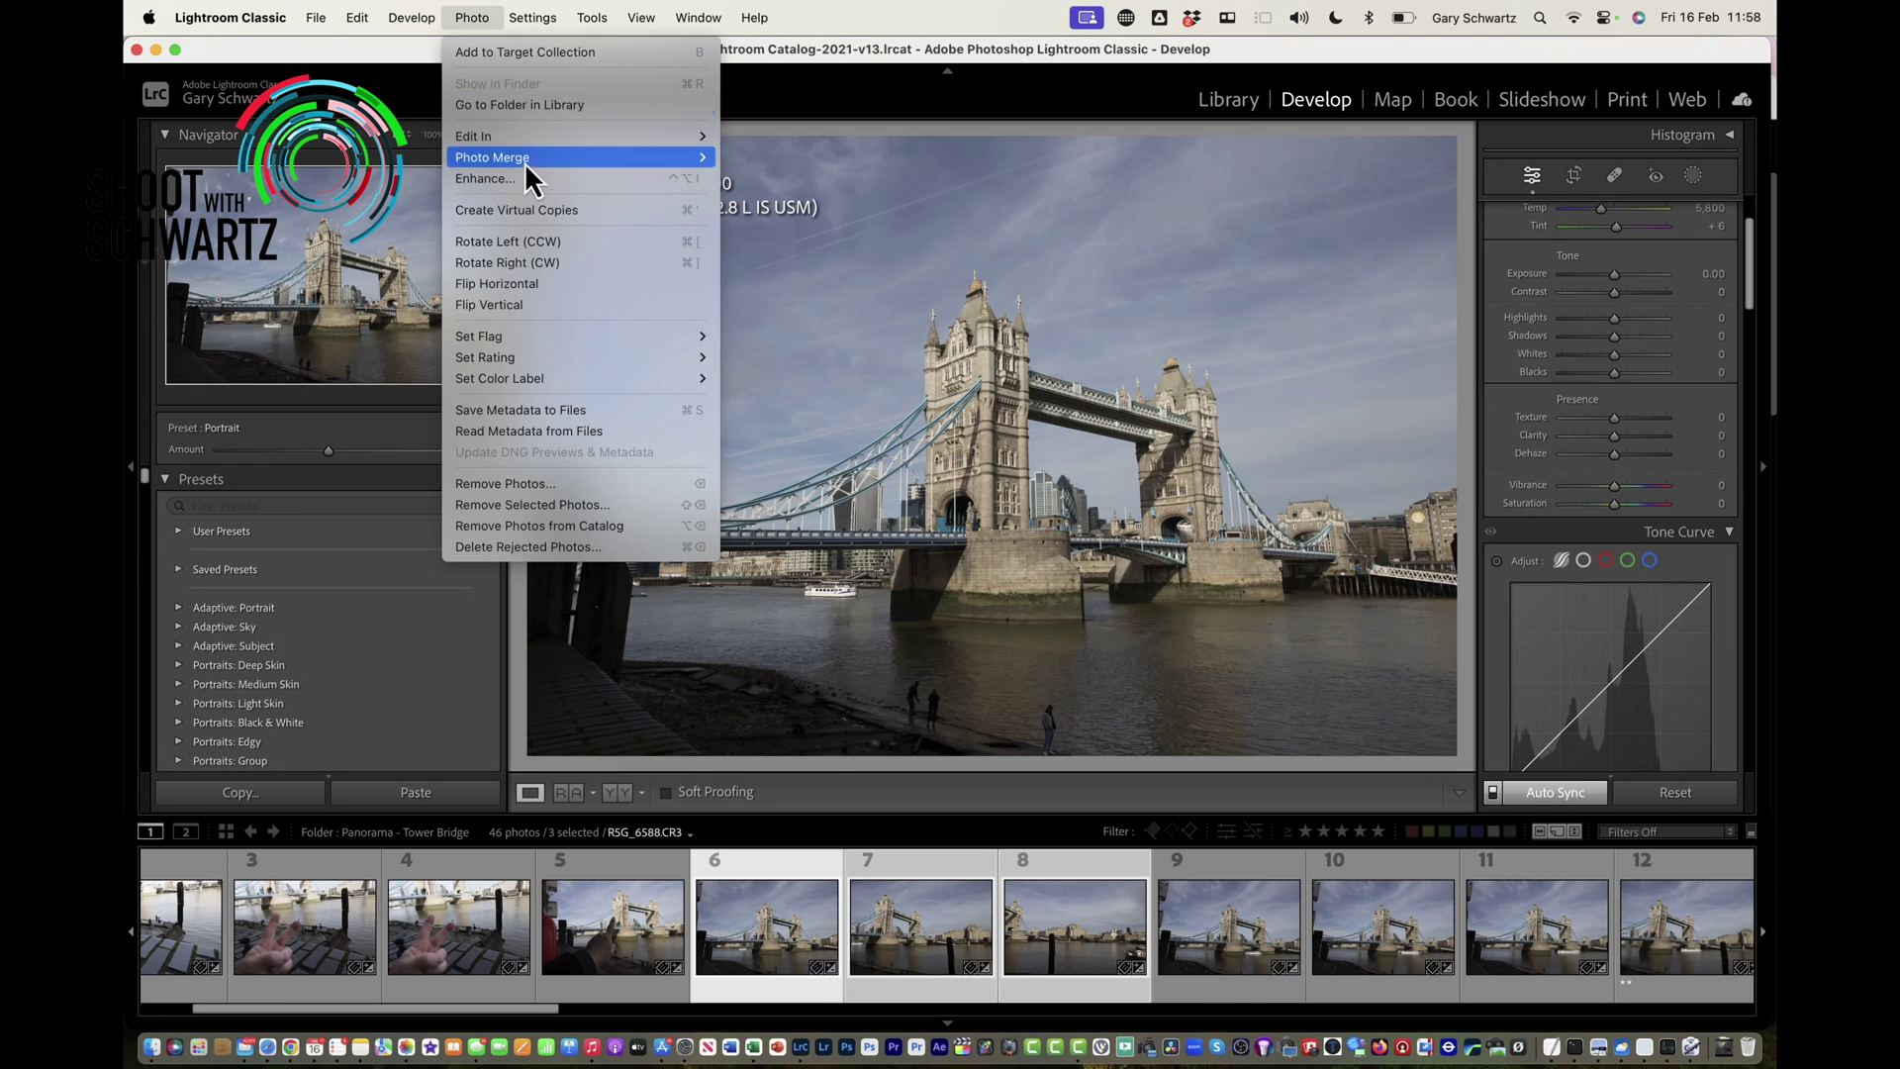
{"action": "mouse_move", "coordinate": [526, 161]}
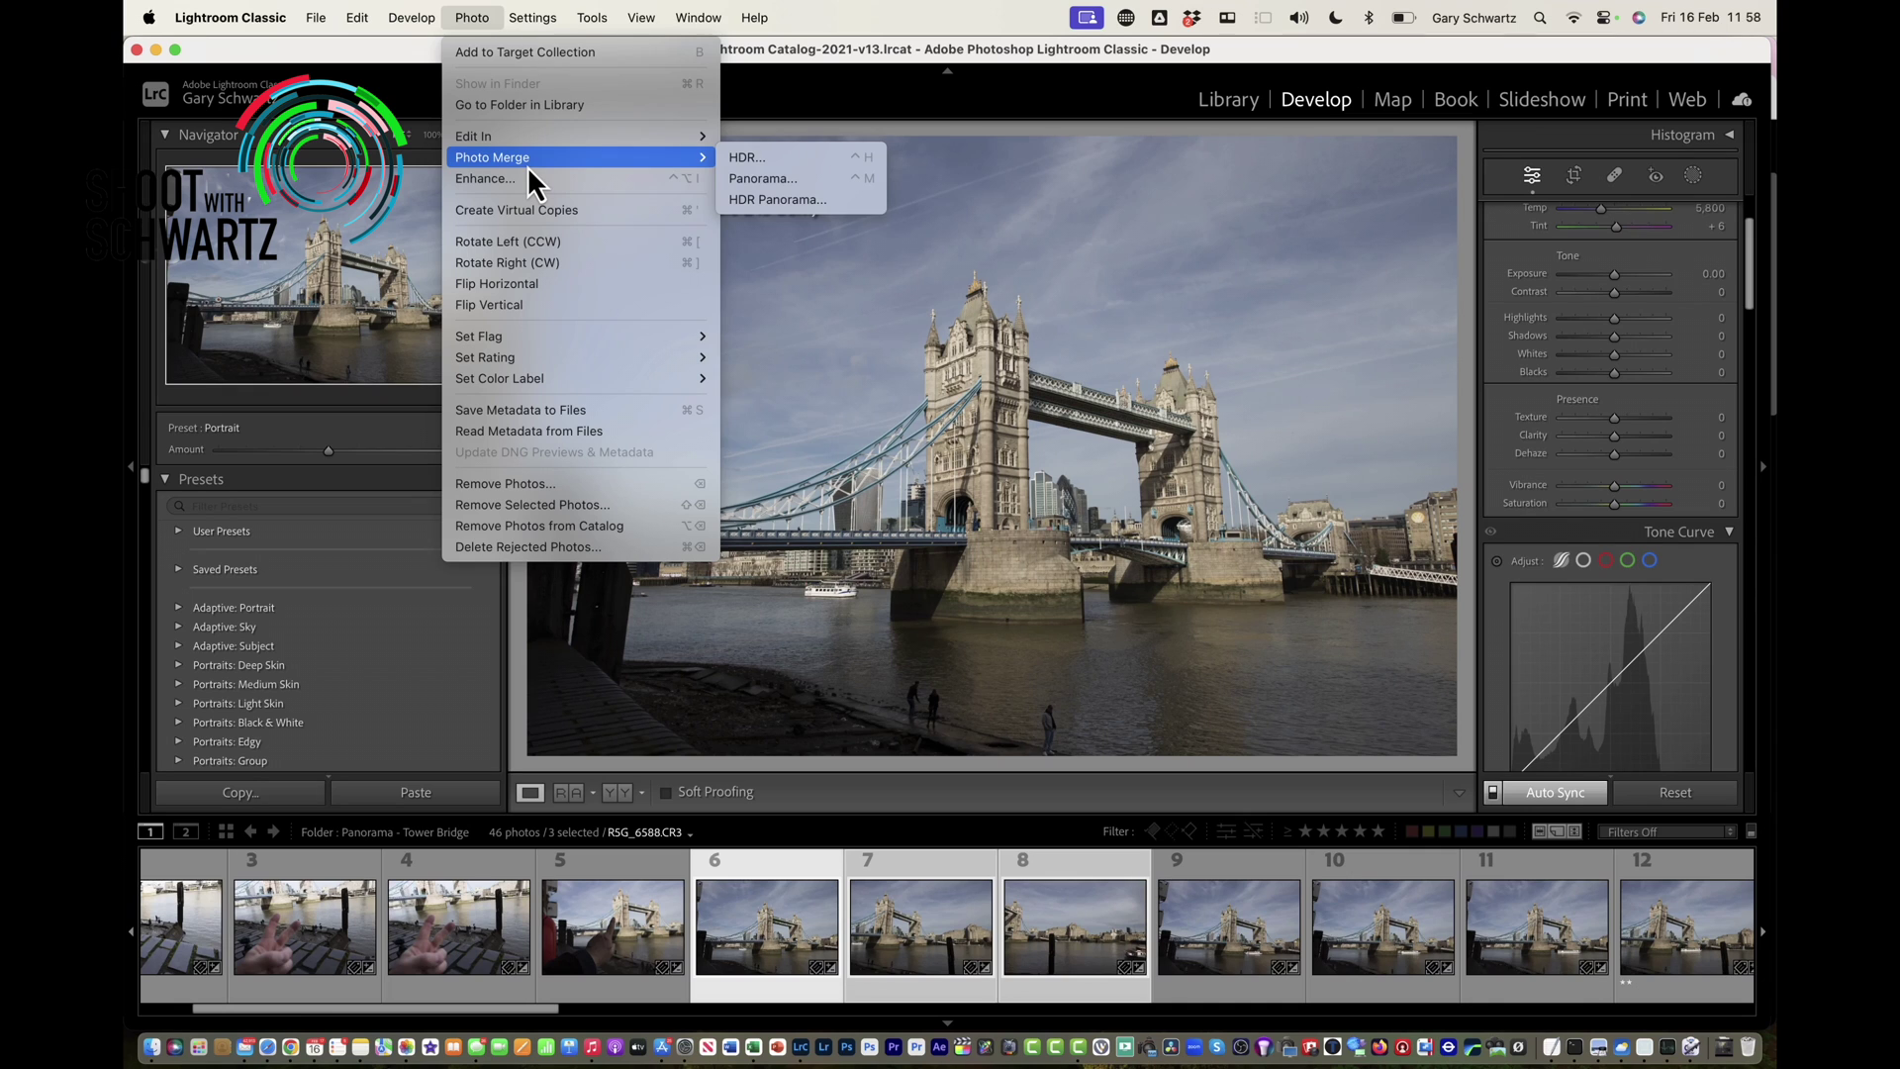
{"action": "left_click", "coordinate": [779, 182]}
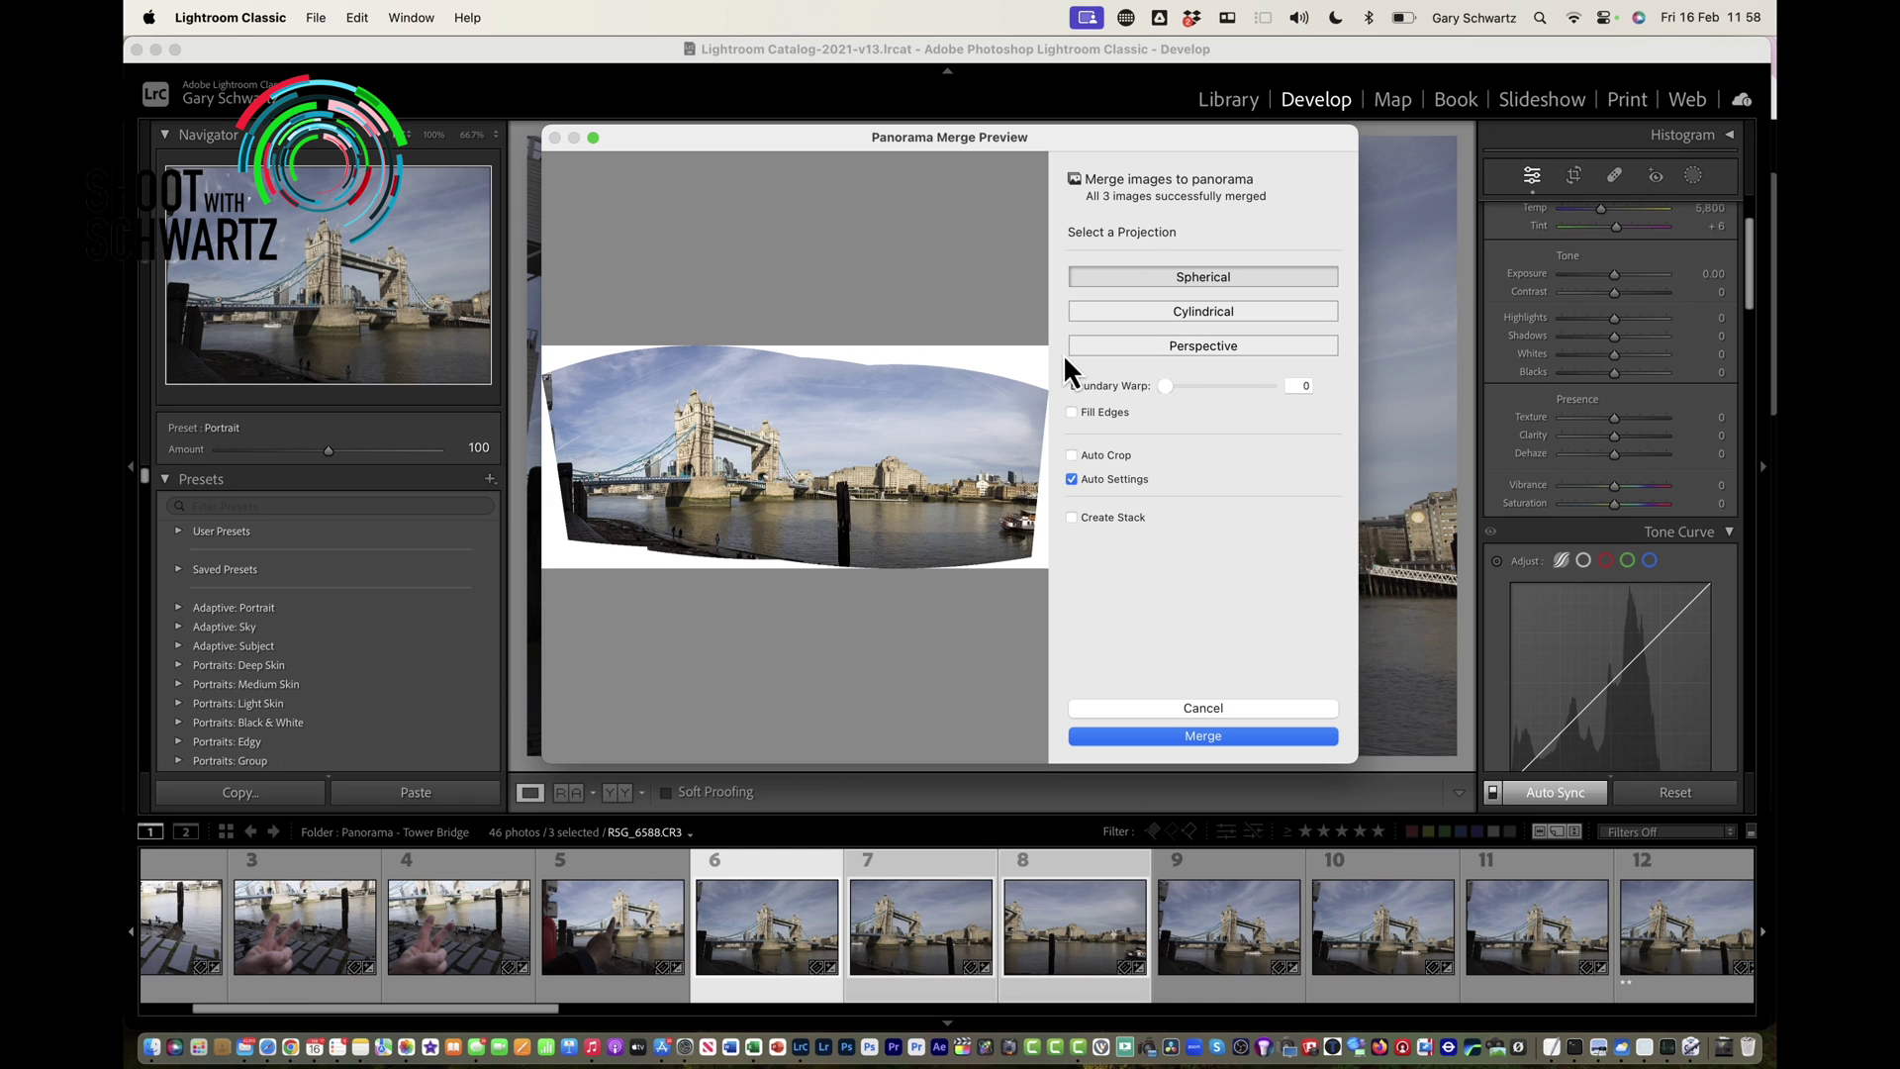
Compare the Cylindrical and Perspective projections with Spherical in the merge preview, leaving Spherical selected.
{"action": "left_click", "coordinate": [1181, 311]}
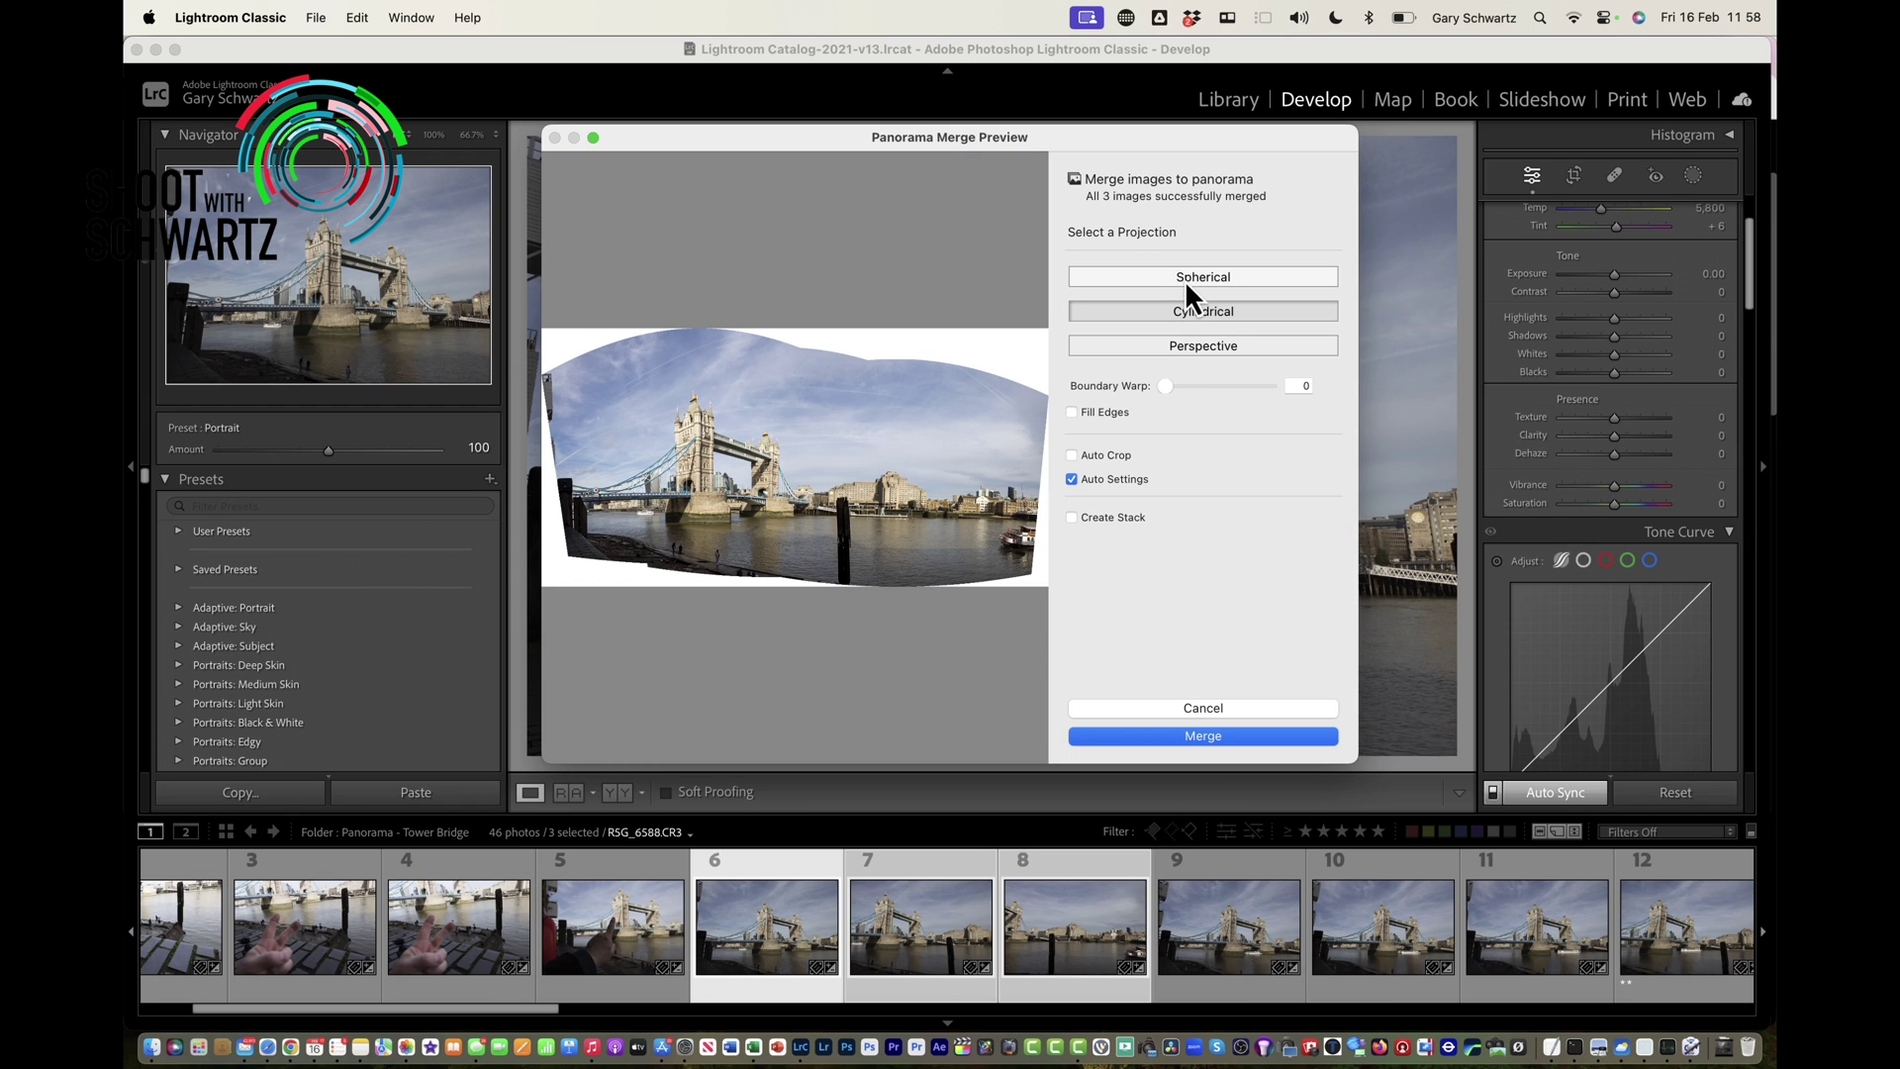
{"action": "left_click", "coordinate": [1183, 276]}
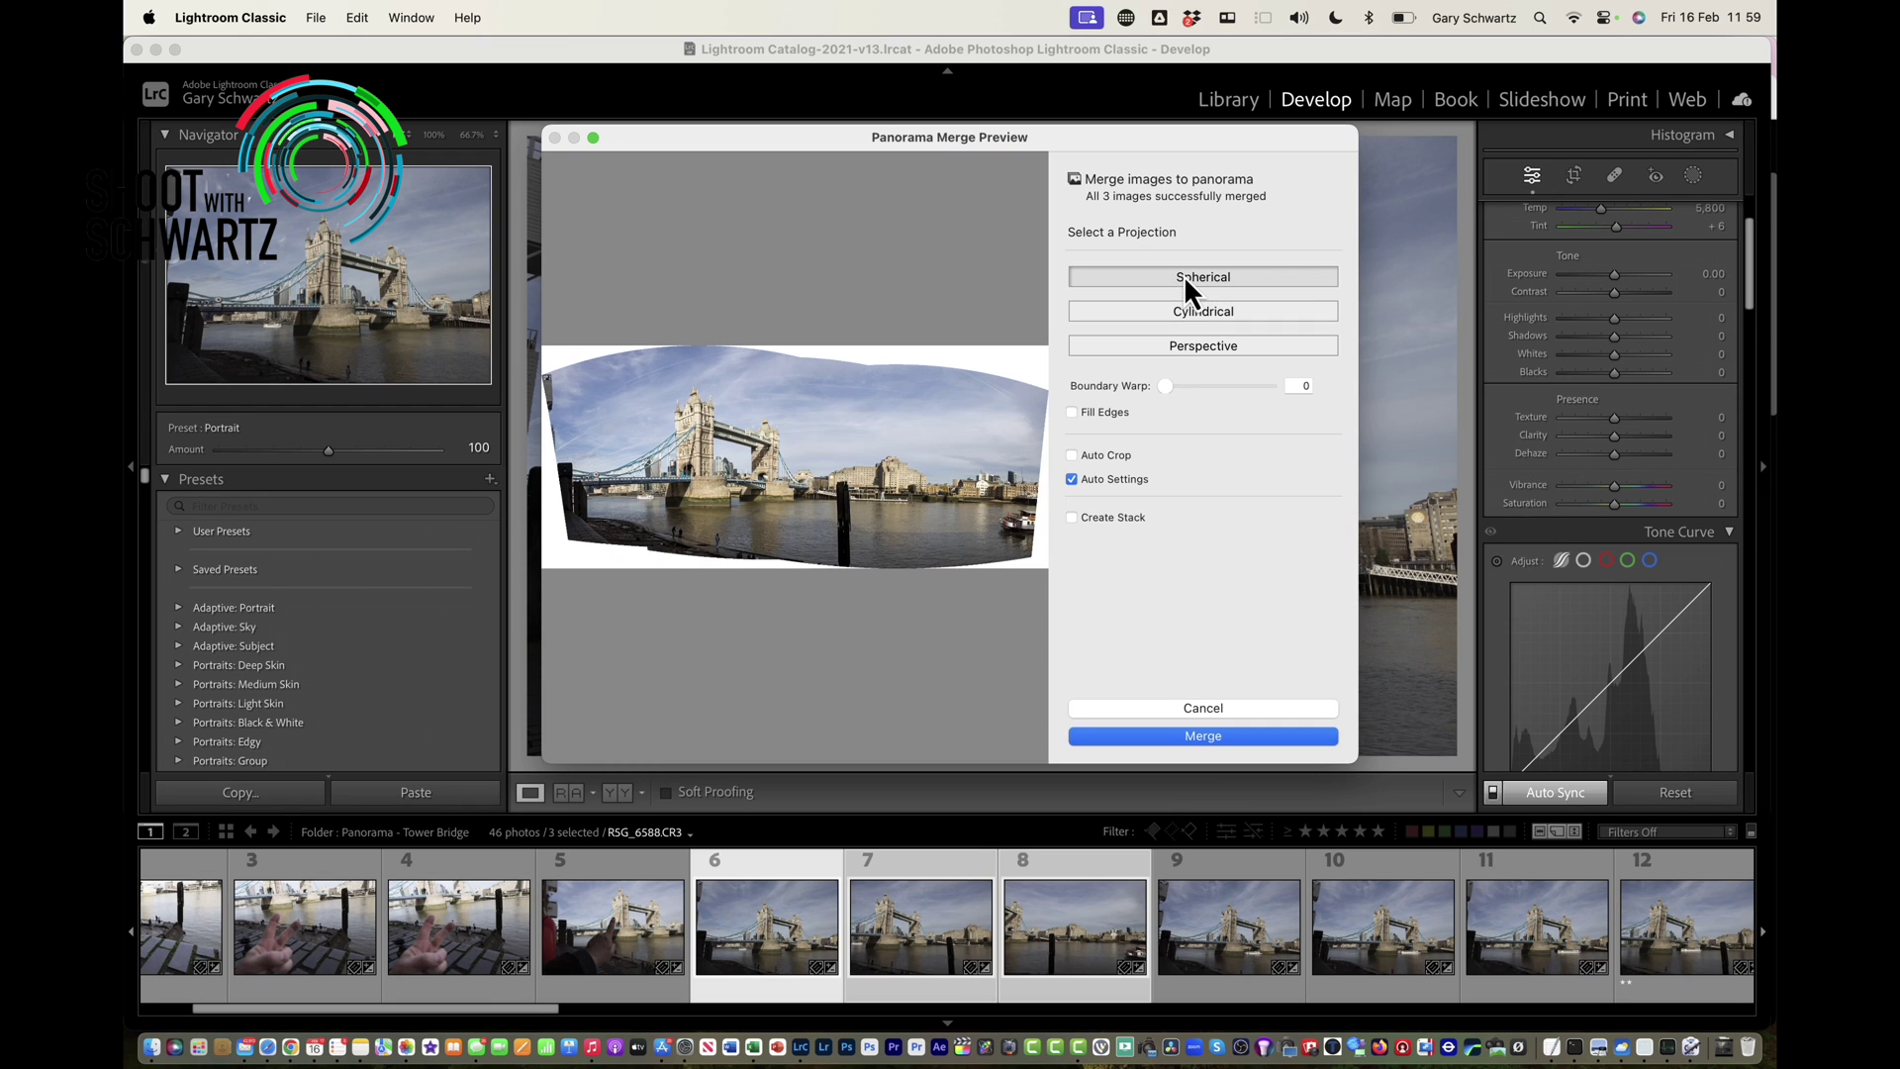
{"action": "left_click", "coordinate": [1185, 311]}
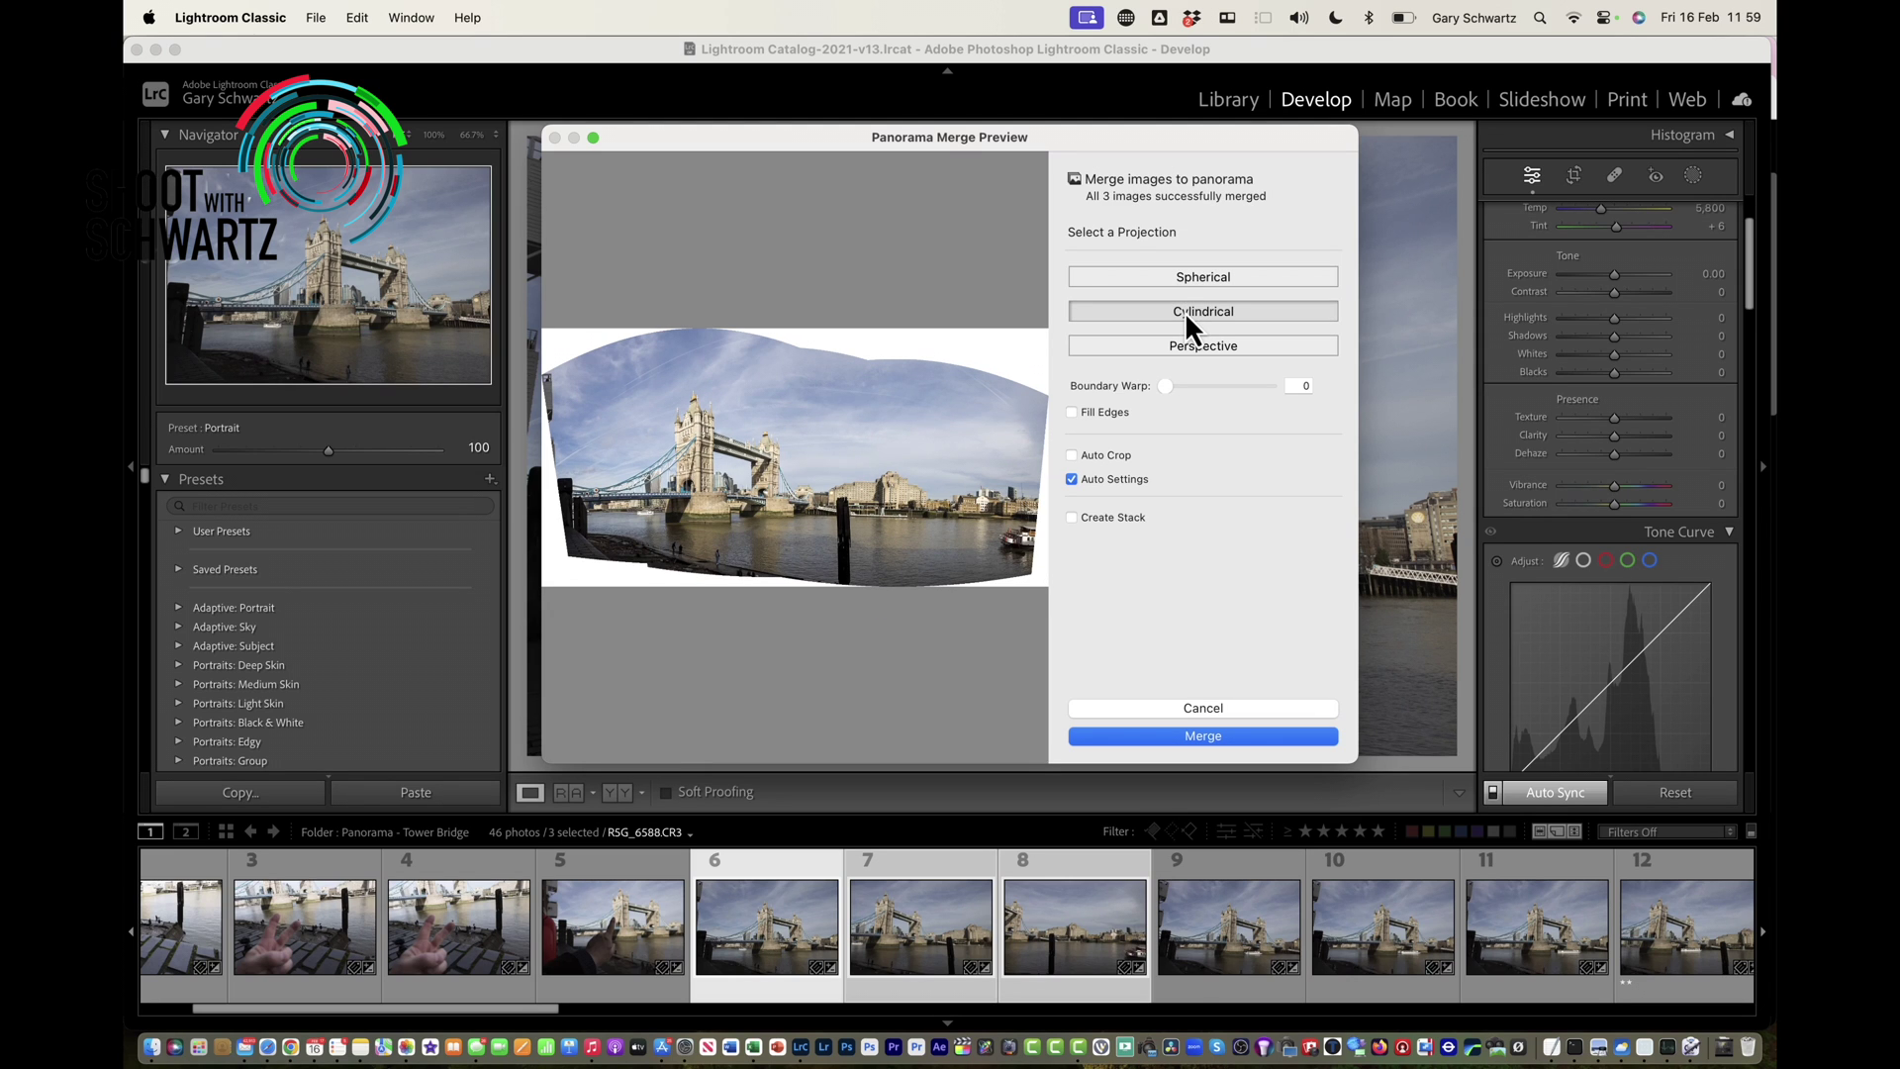
{"action": "left_click", "coordinate": [1188, 281]}
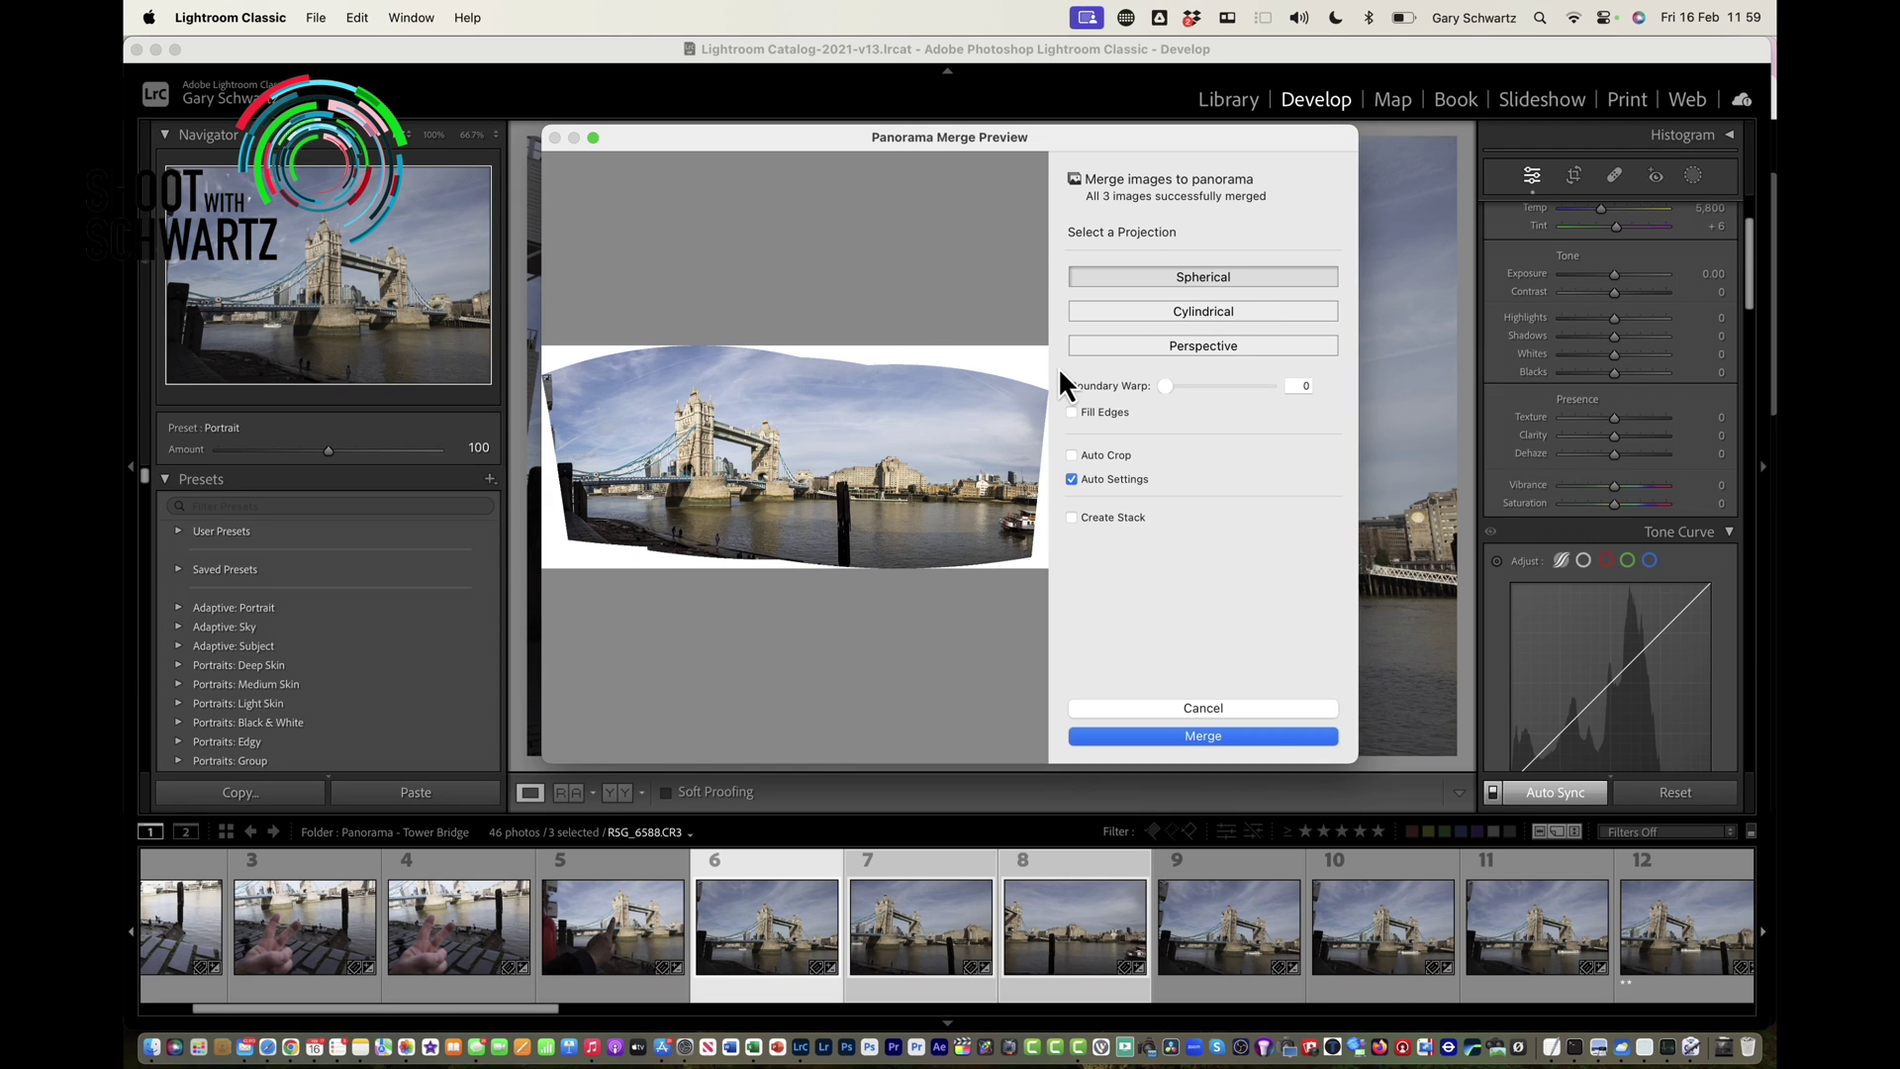
{"action": "left_click", "coordinate": [1211, 347]}
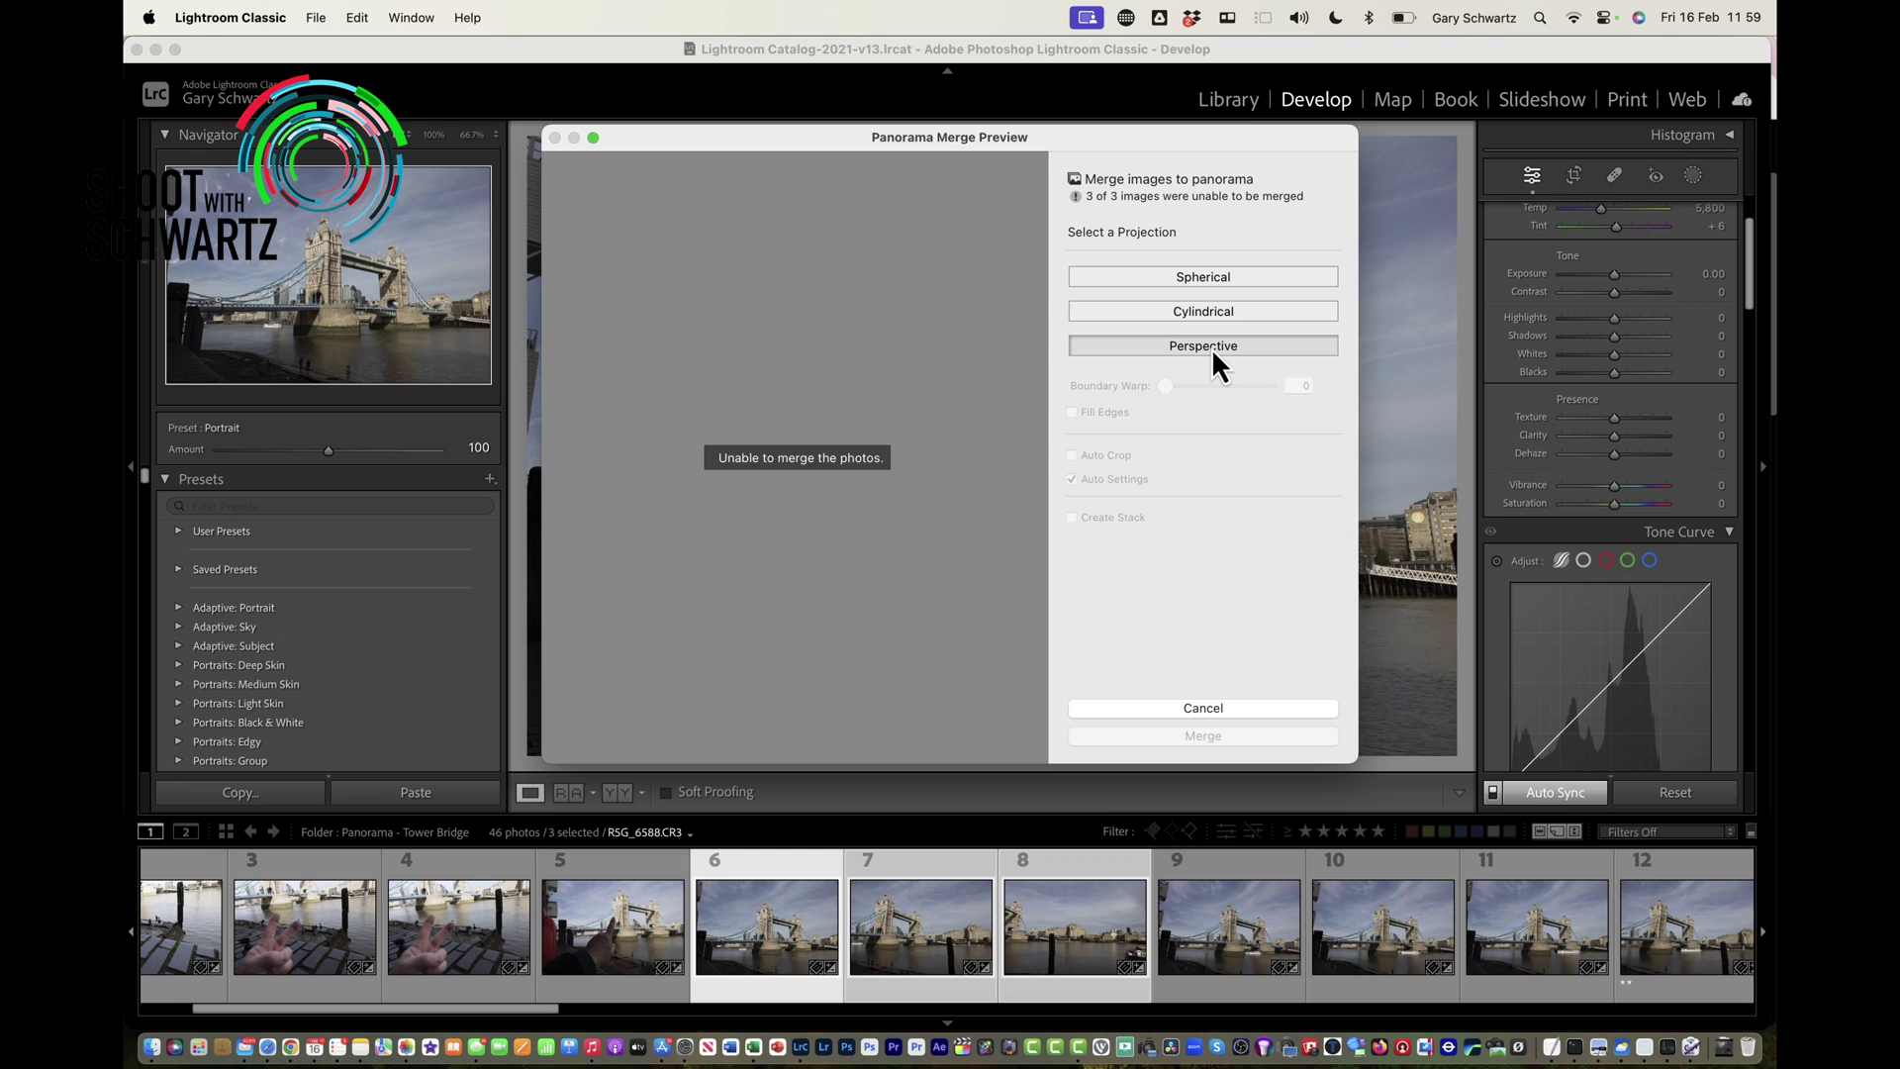
{"action": "left_click", "coordinate": [1205, 276]}
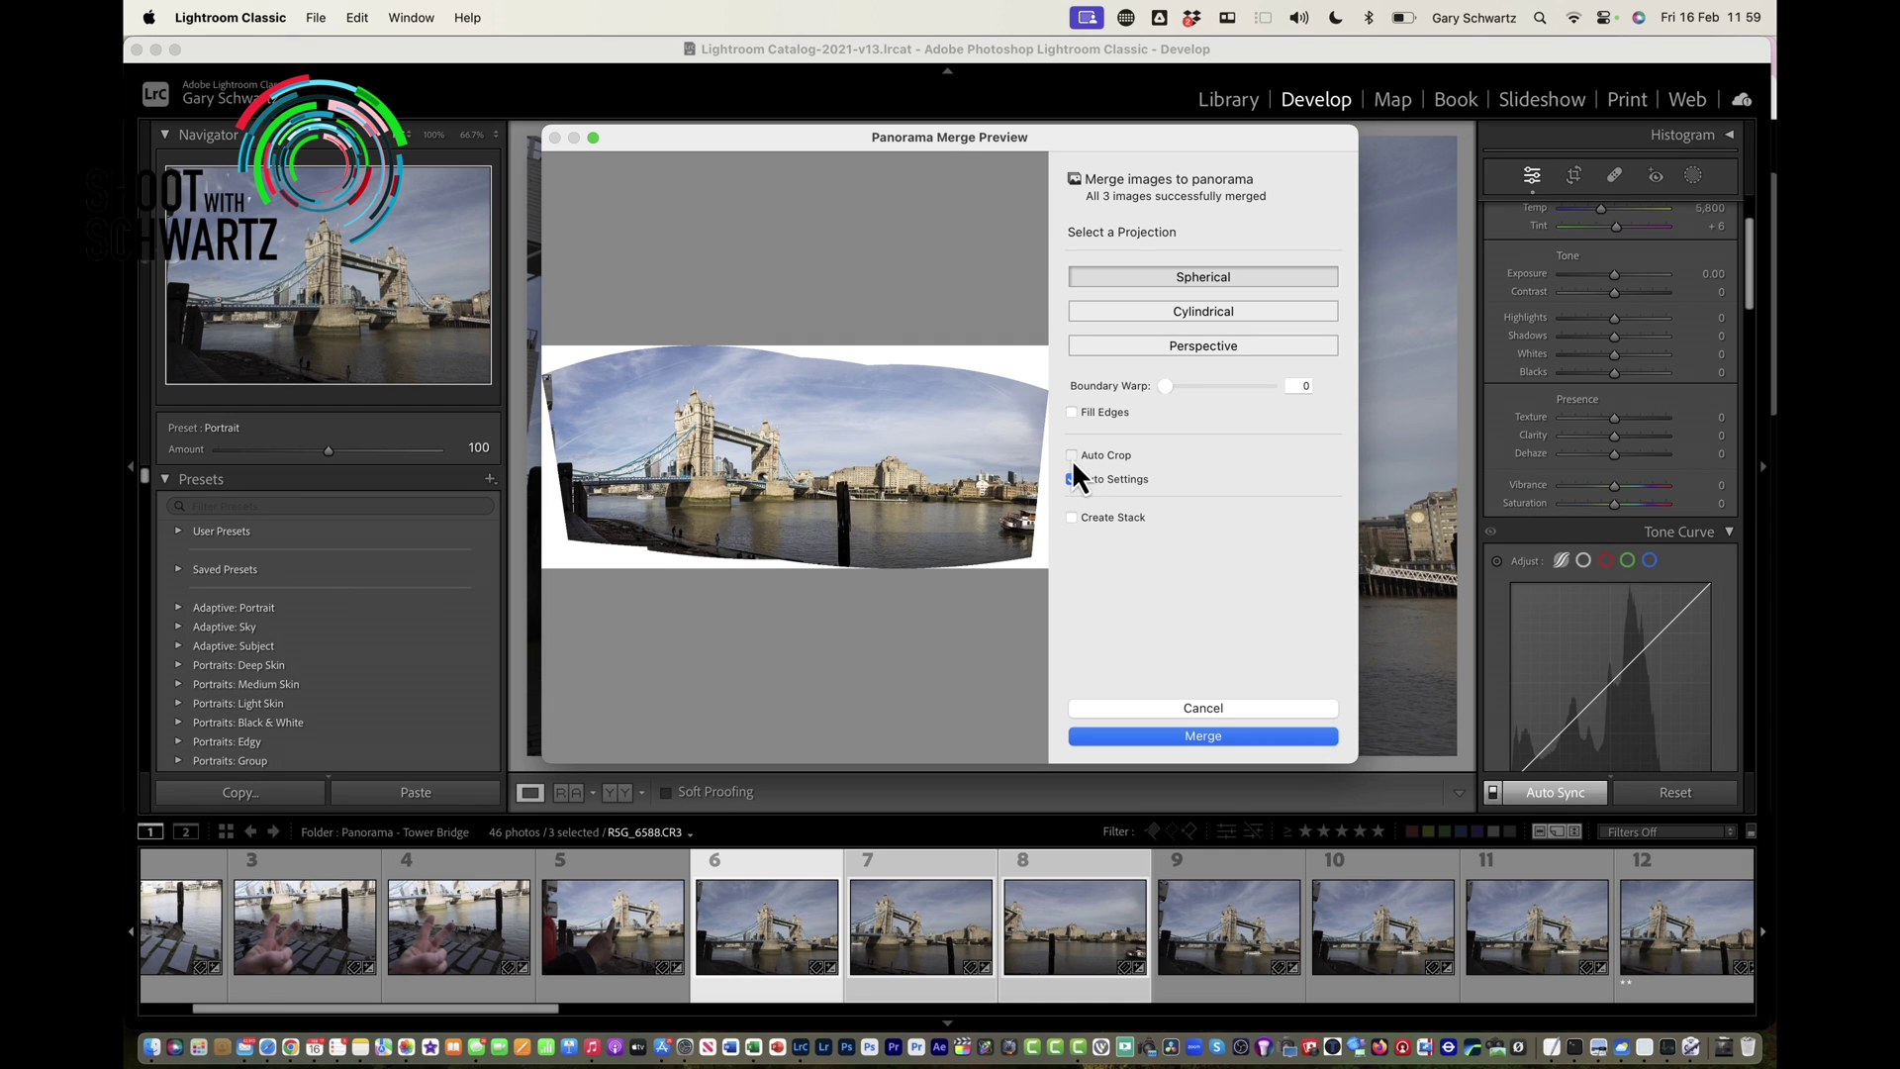
Try Auto Crop and a Boundary Warp of 100 on the preview, resetting the warp to 0 and leaving Auto Crop off.
{"action": "left_click", "coordinate": [1074, 459]}
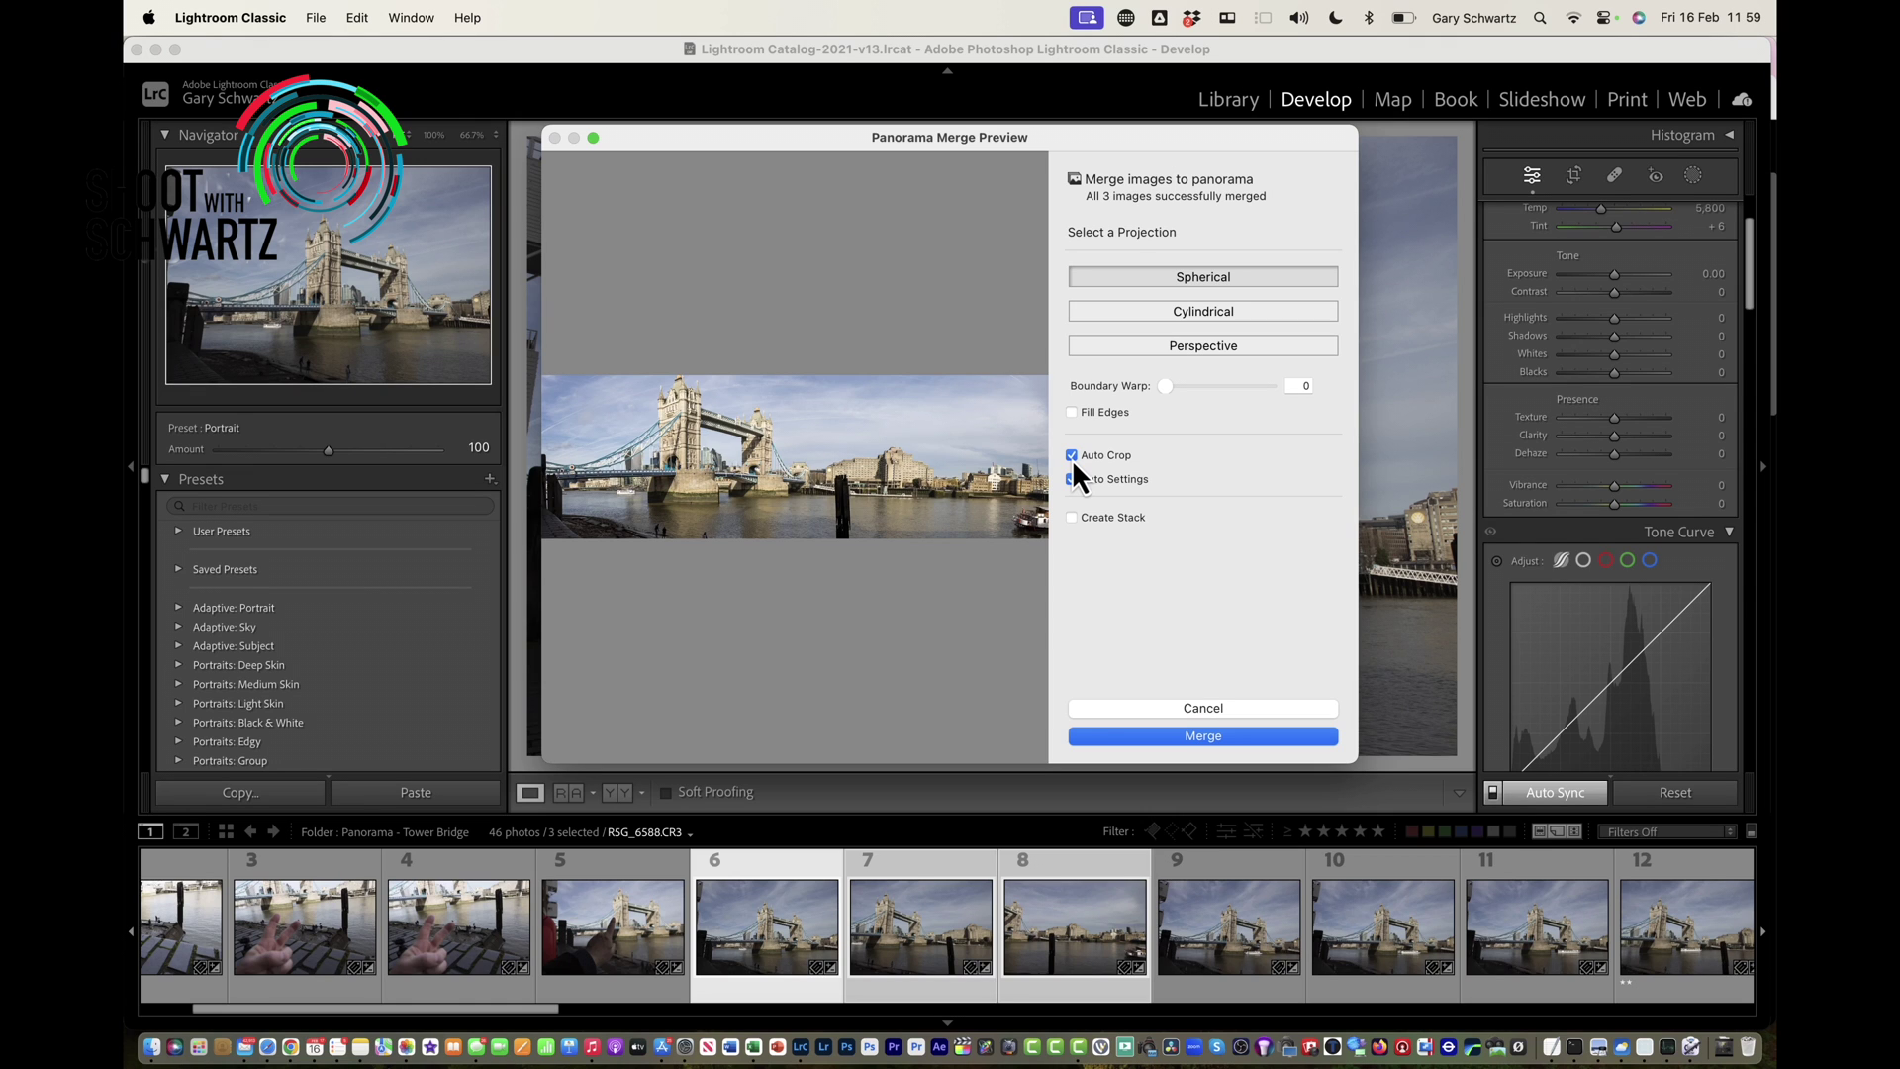
{"action": "left_click", "coordinate": [1071, 456]}
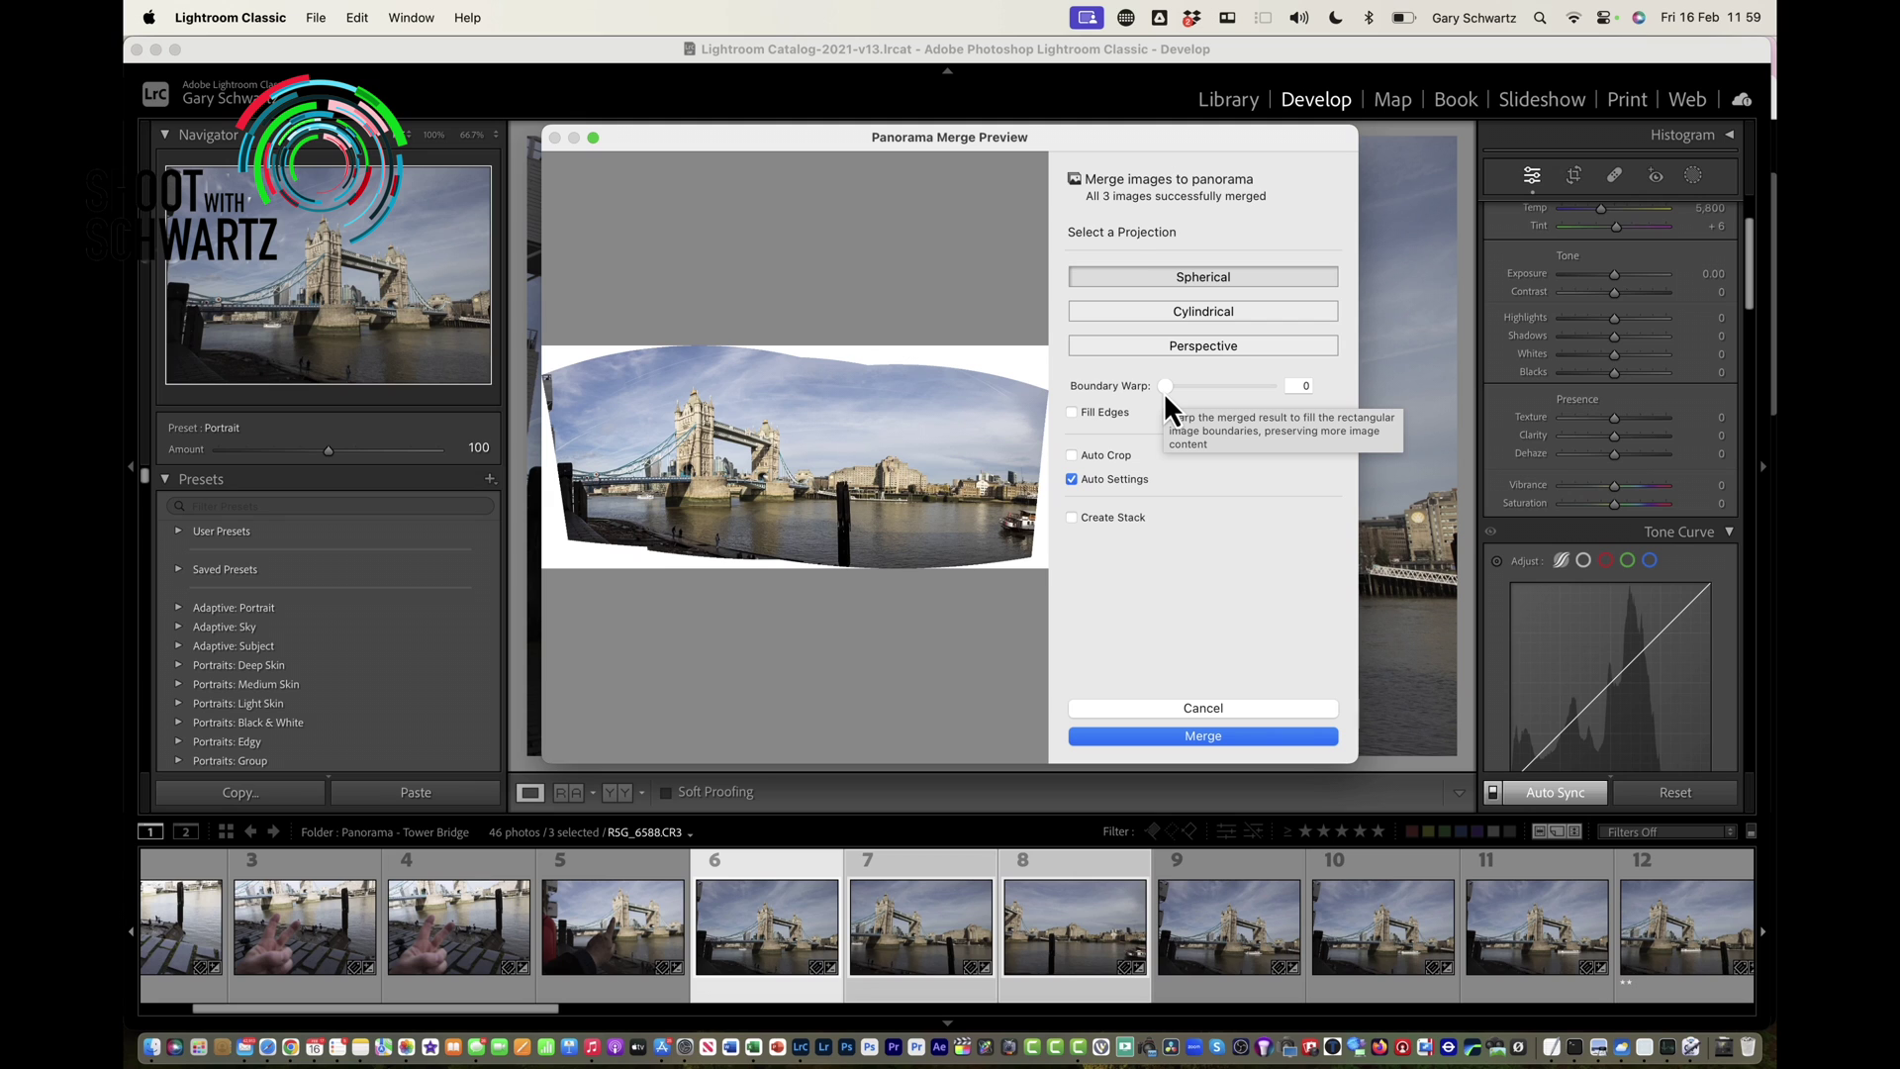
{"action": "left_click_drag", "start_coordinate": [1165, 391], "coordinate": [1281, 388]}
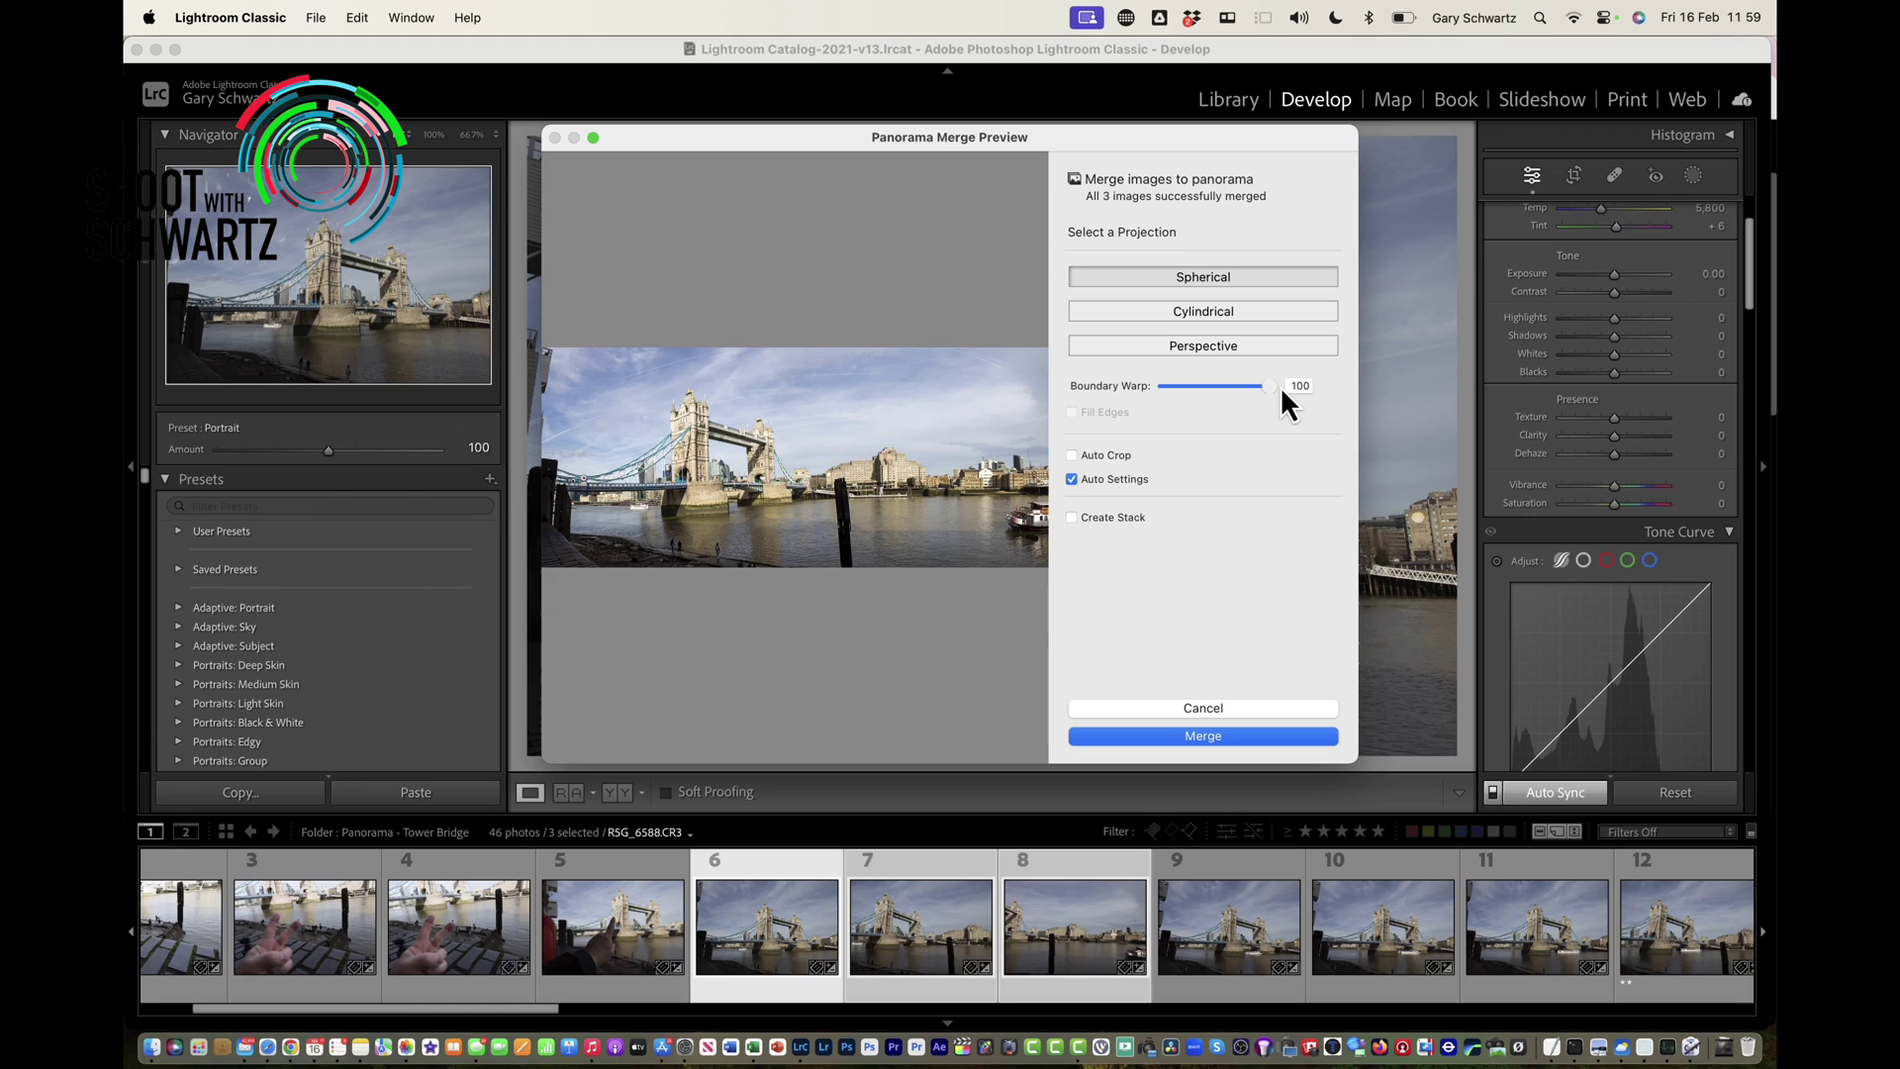
{"action": "left_click_drag", "start_coordinate": [1273, 388], "coordinate": [1130, 400]}
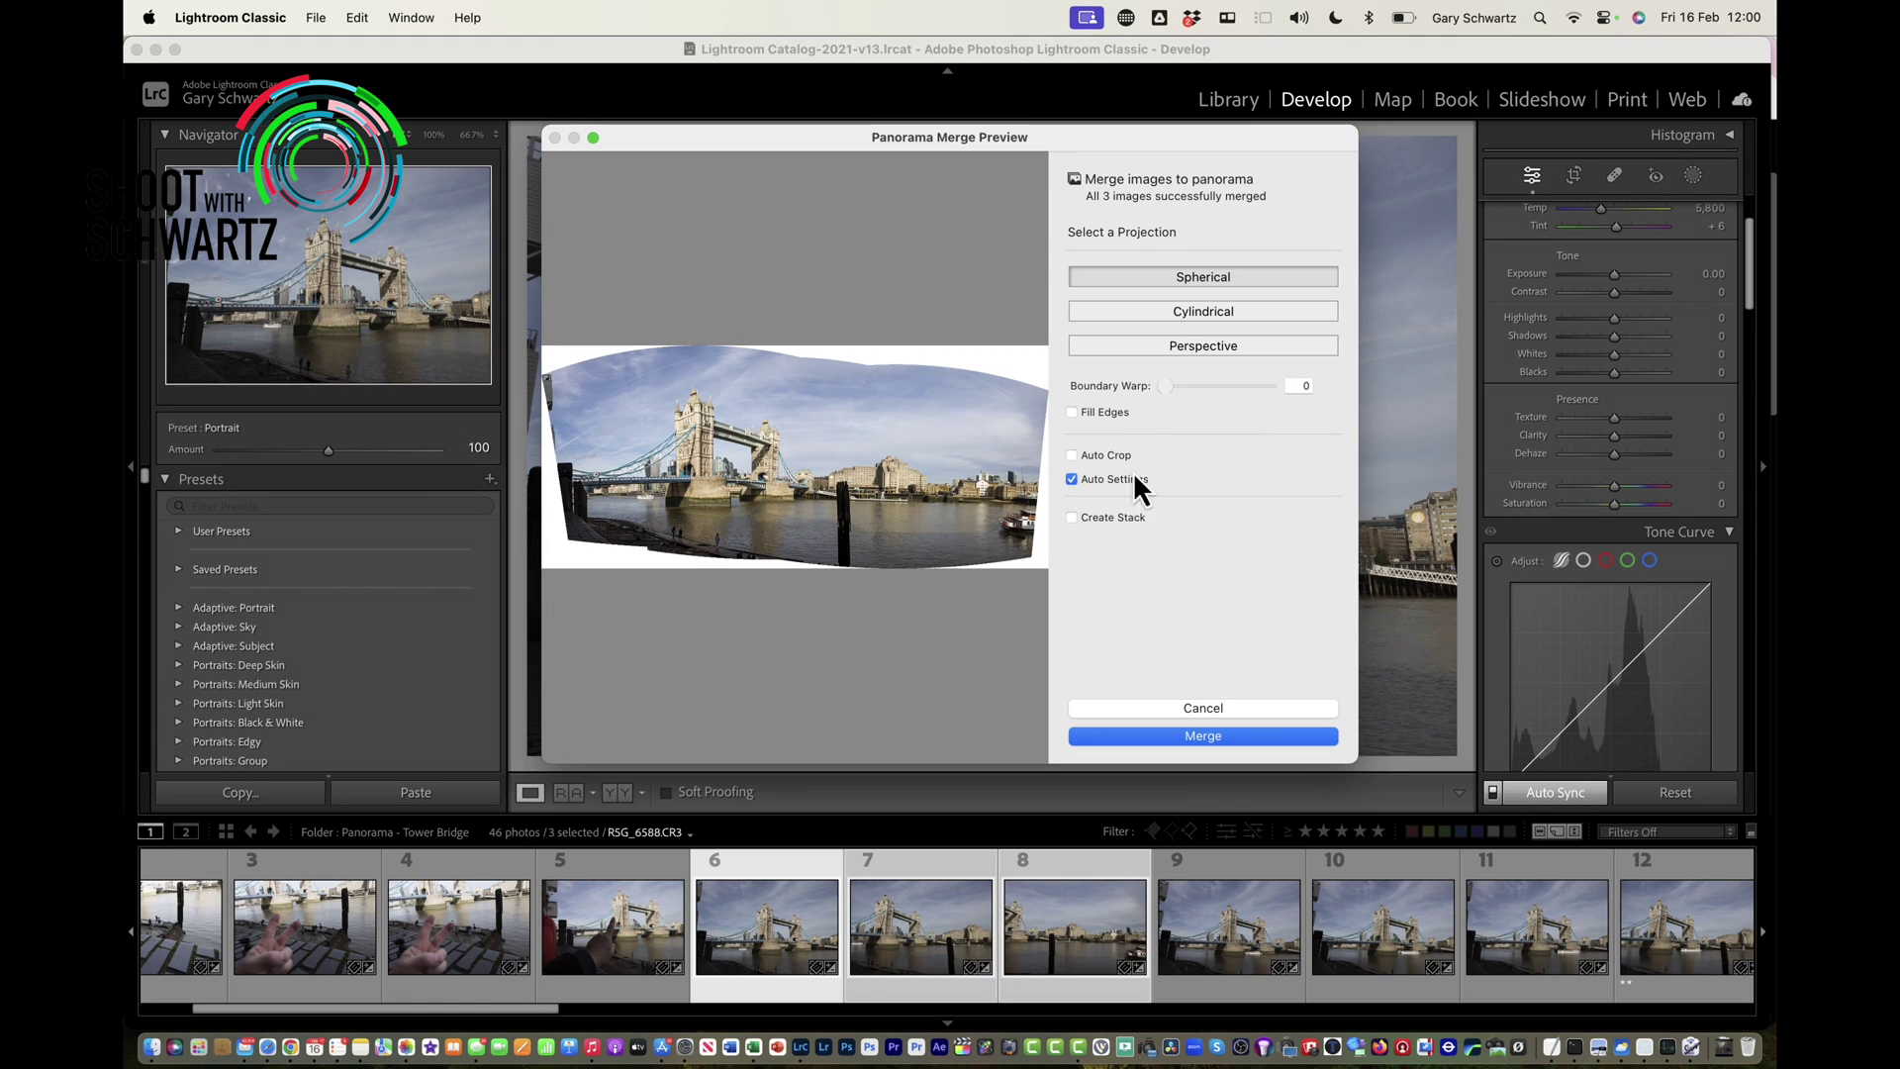
{"action": "left_click", "coordinate": [1071, 454]}
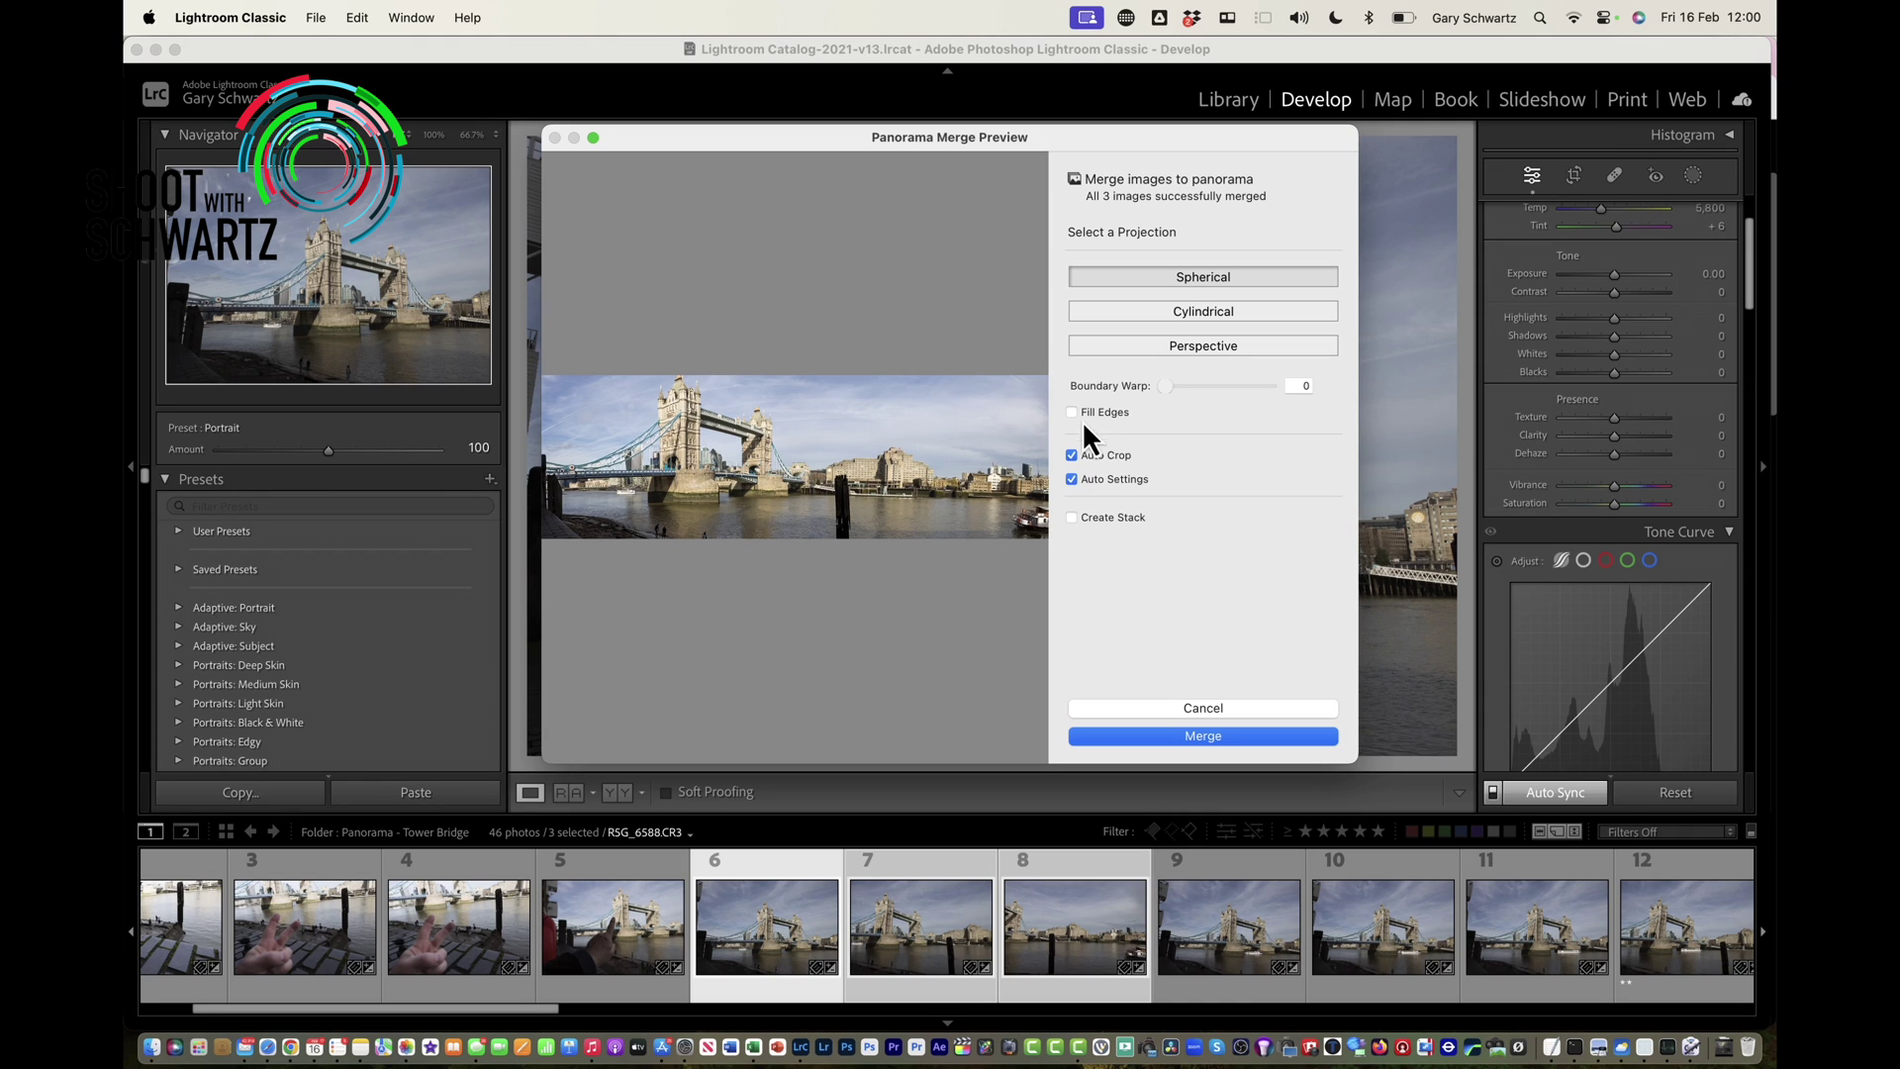
{"action": "left_click", "coordinate": [1070, 454]}
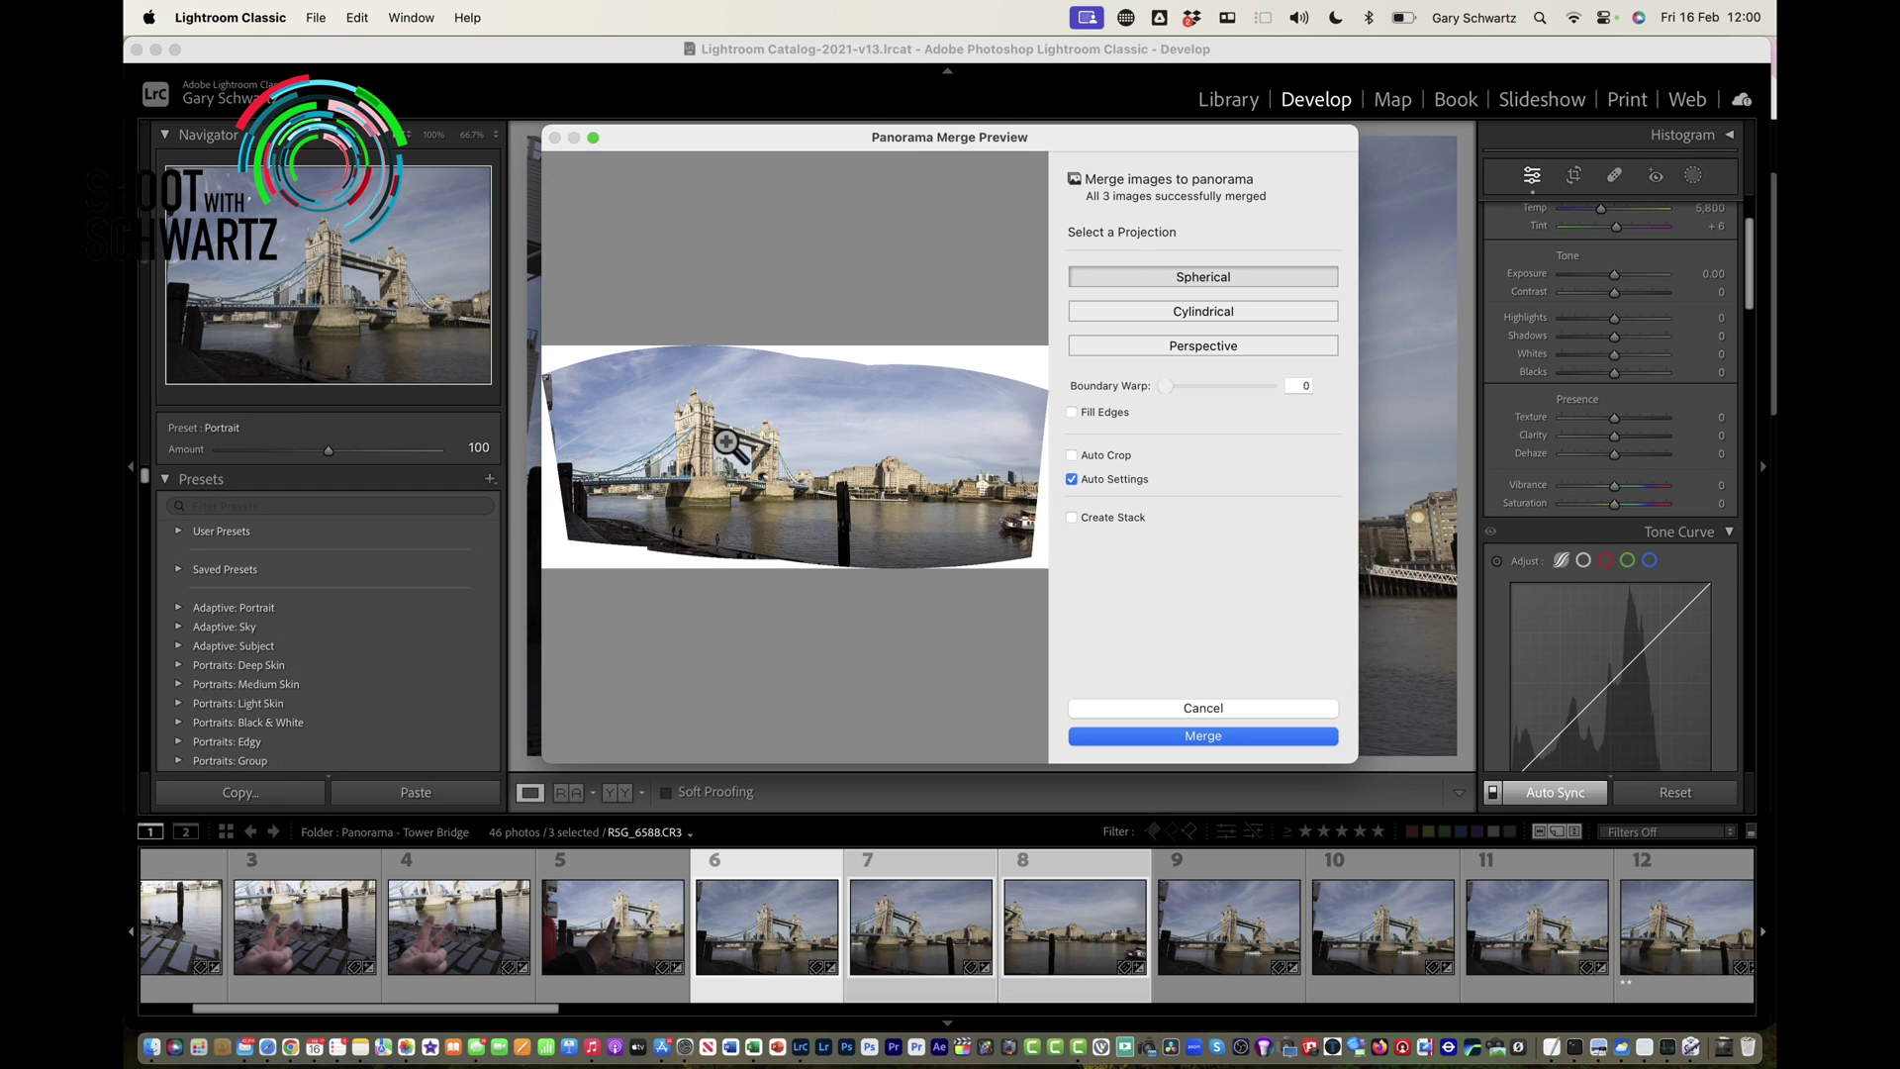
{"action": "left_click", "coordinate": [1072, 455]}
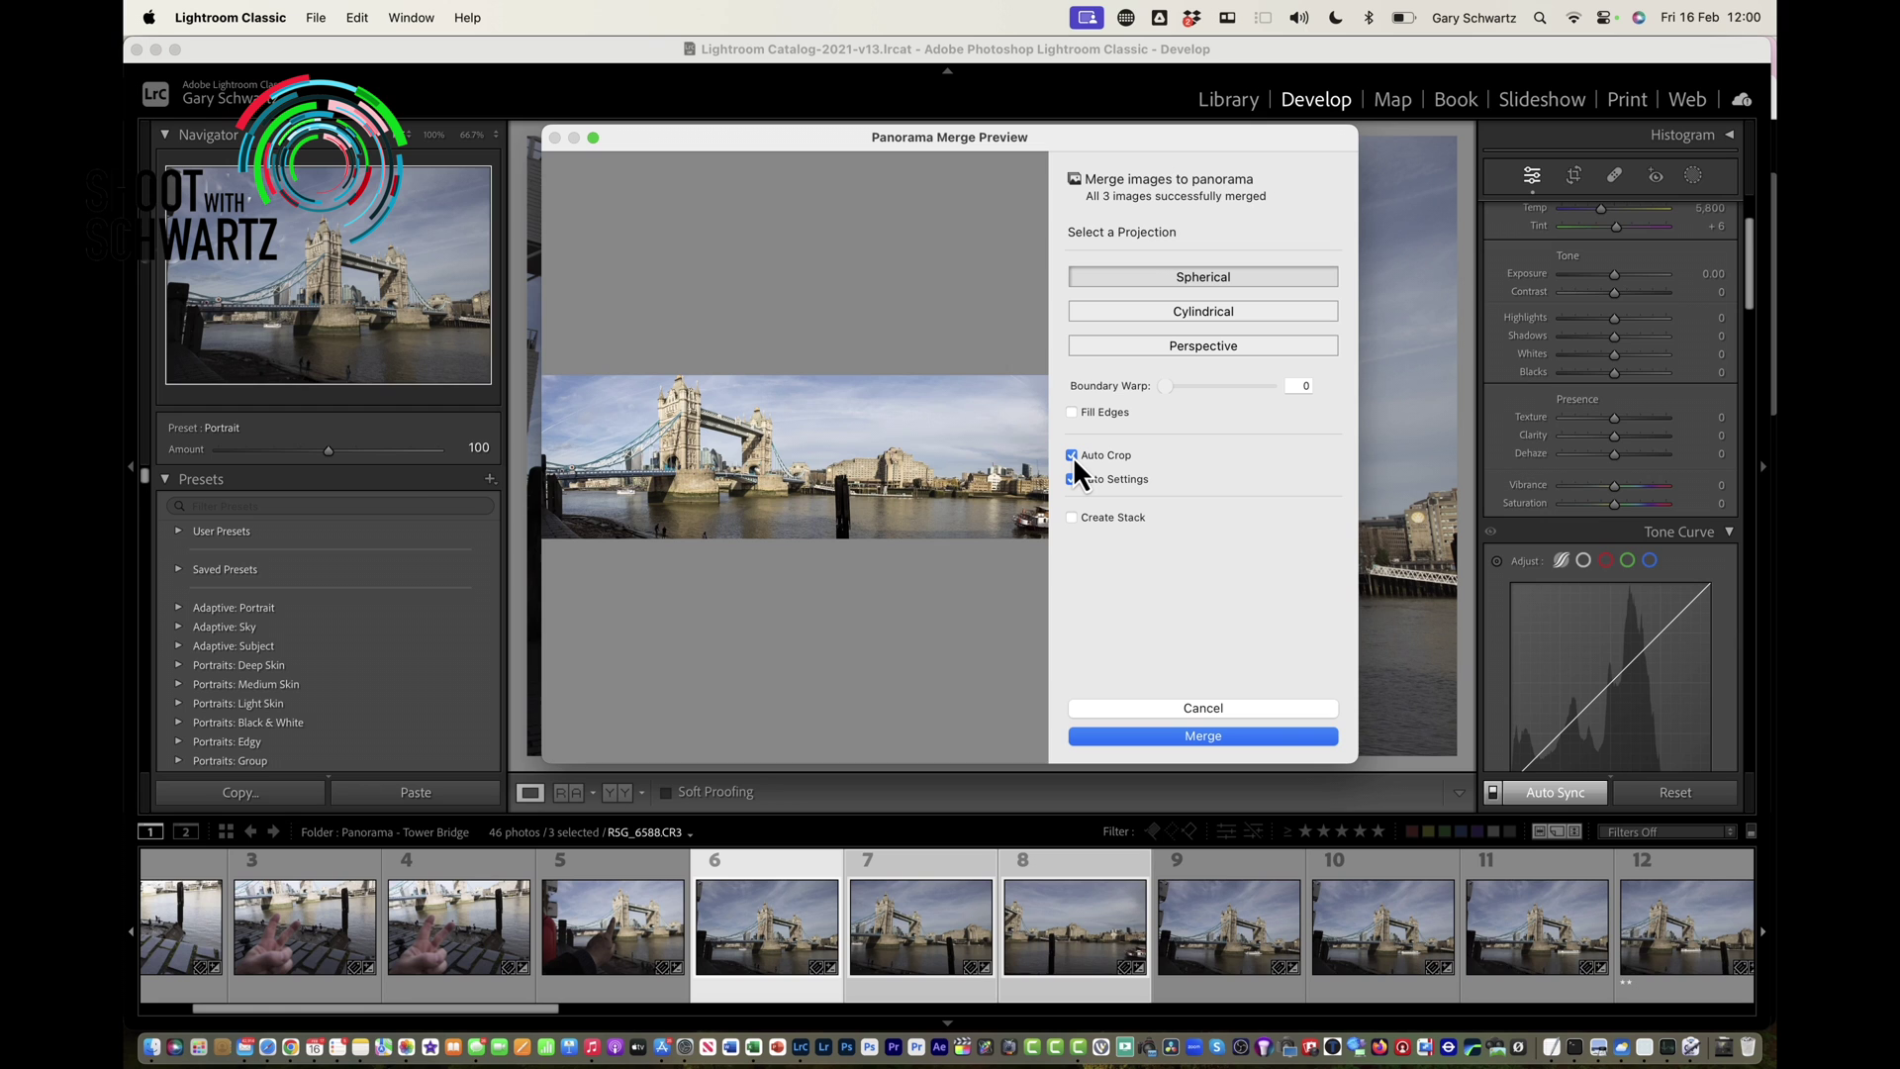
{"action": "left_click", "coordinate": [1073, 455]}
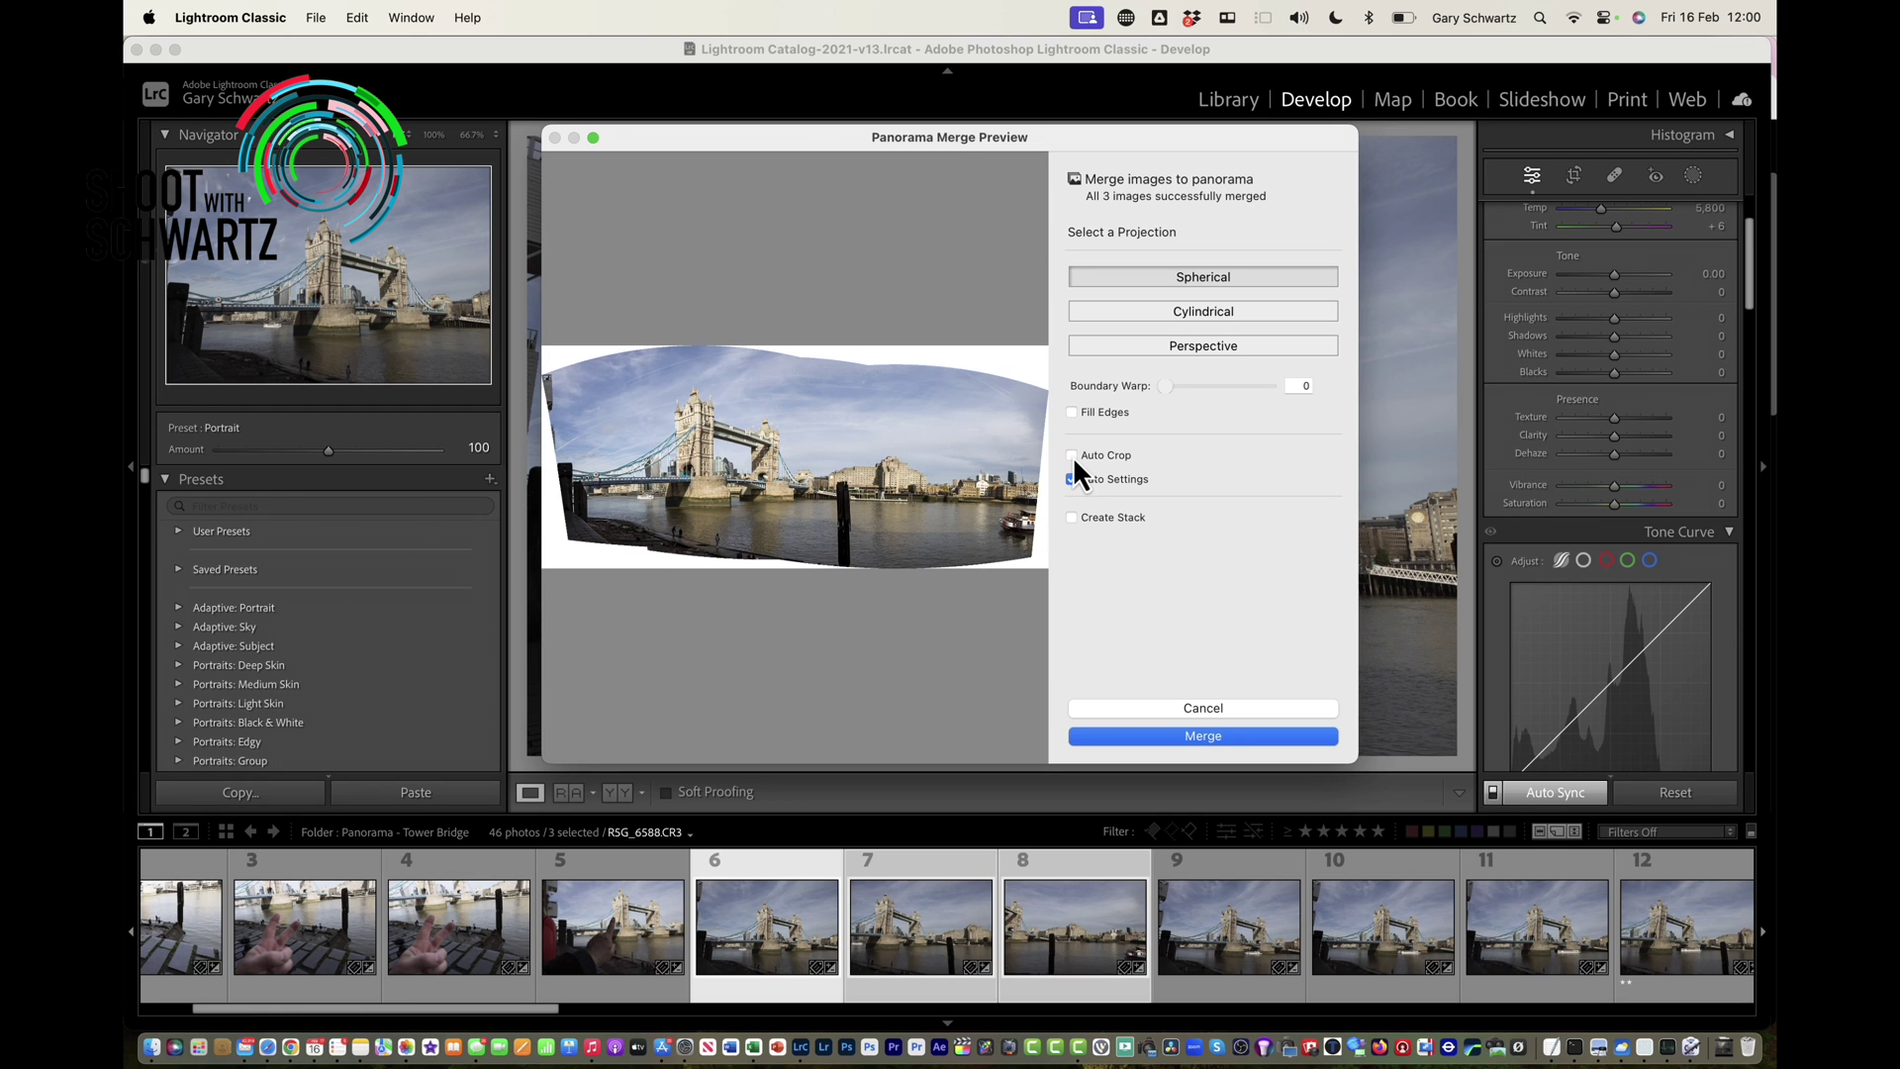
Merge the three photos with the Spherical projection and Auto Settings, and open the merged panorama.
{"action": "left_click", "coordinate": [1200, 738]}
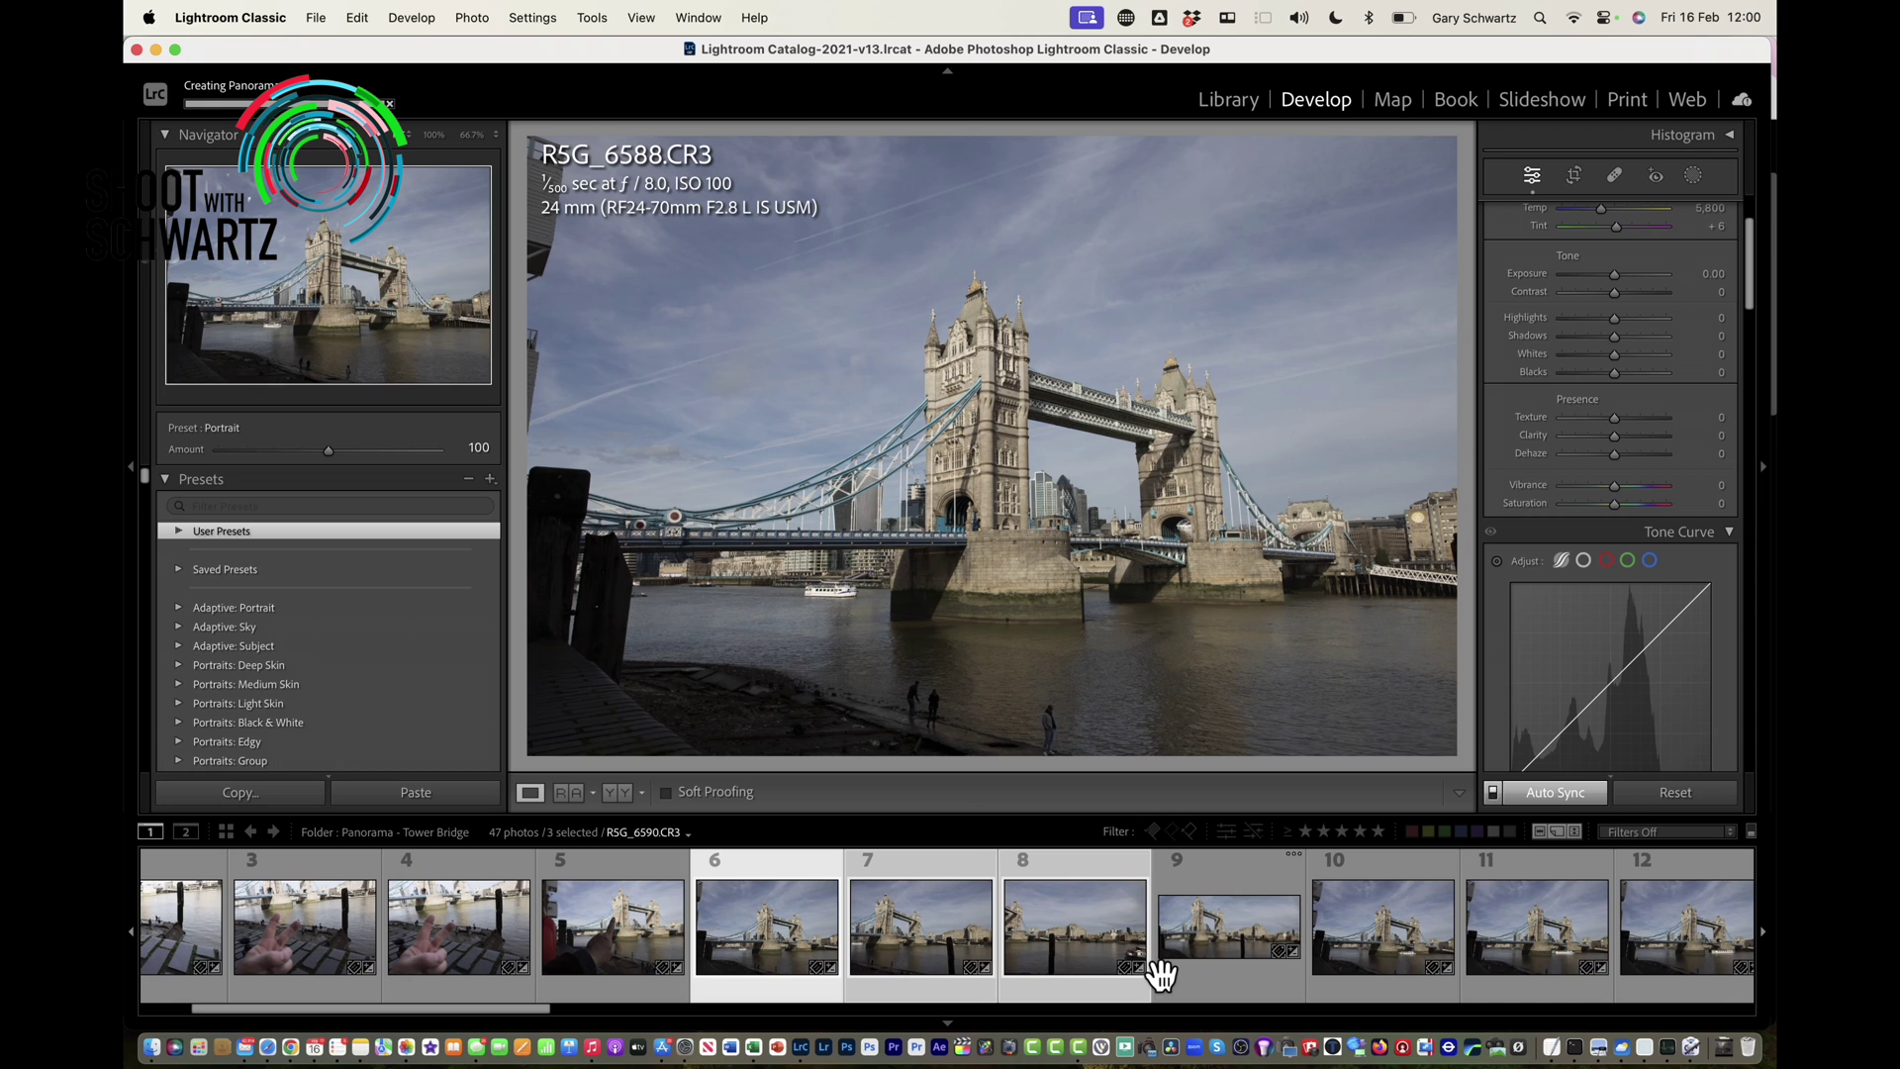
{"action": "left_click", "coordinate": [1223, 976]}
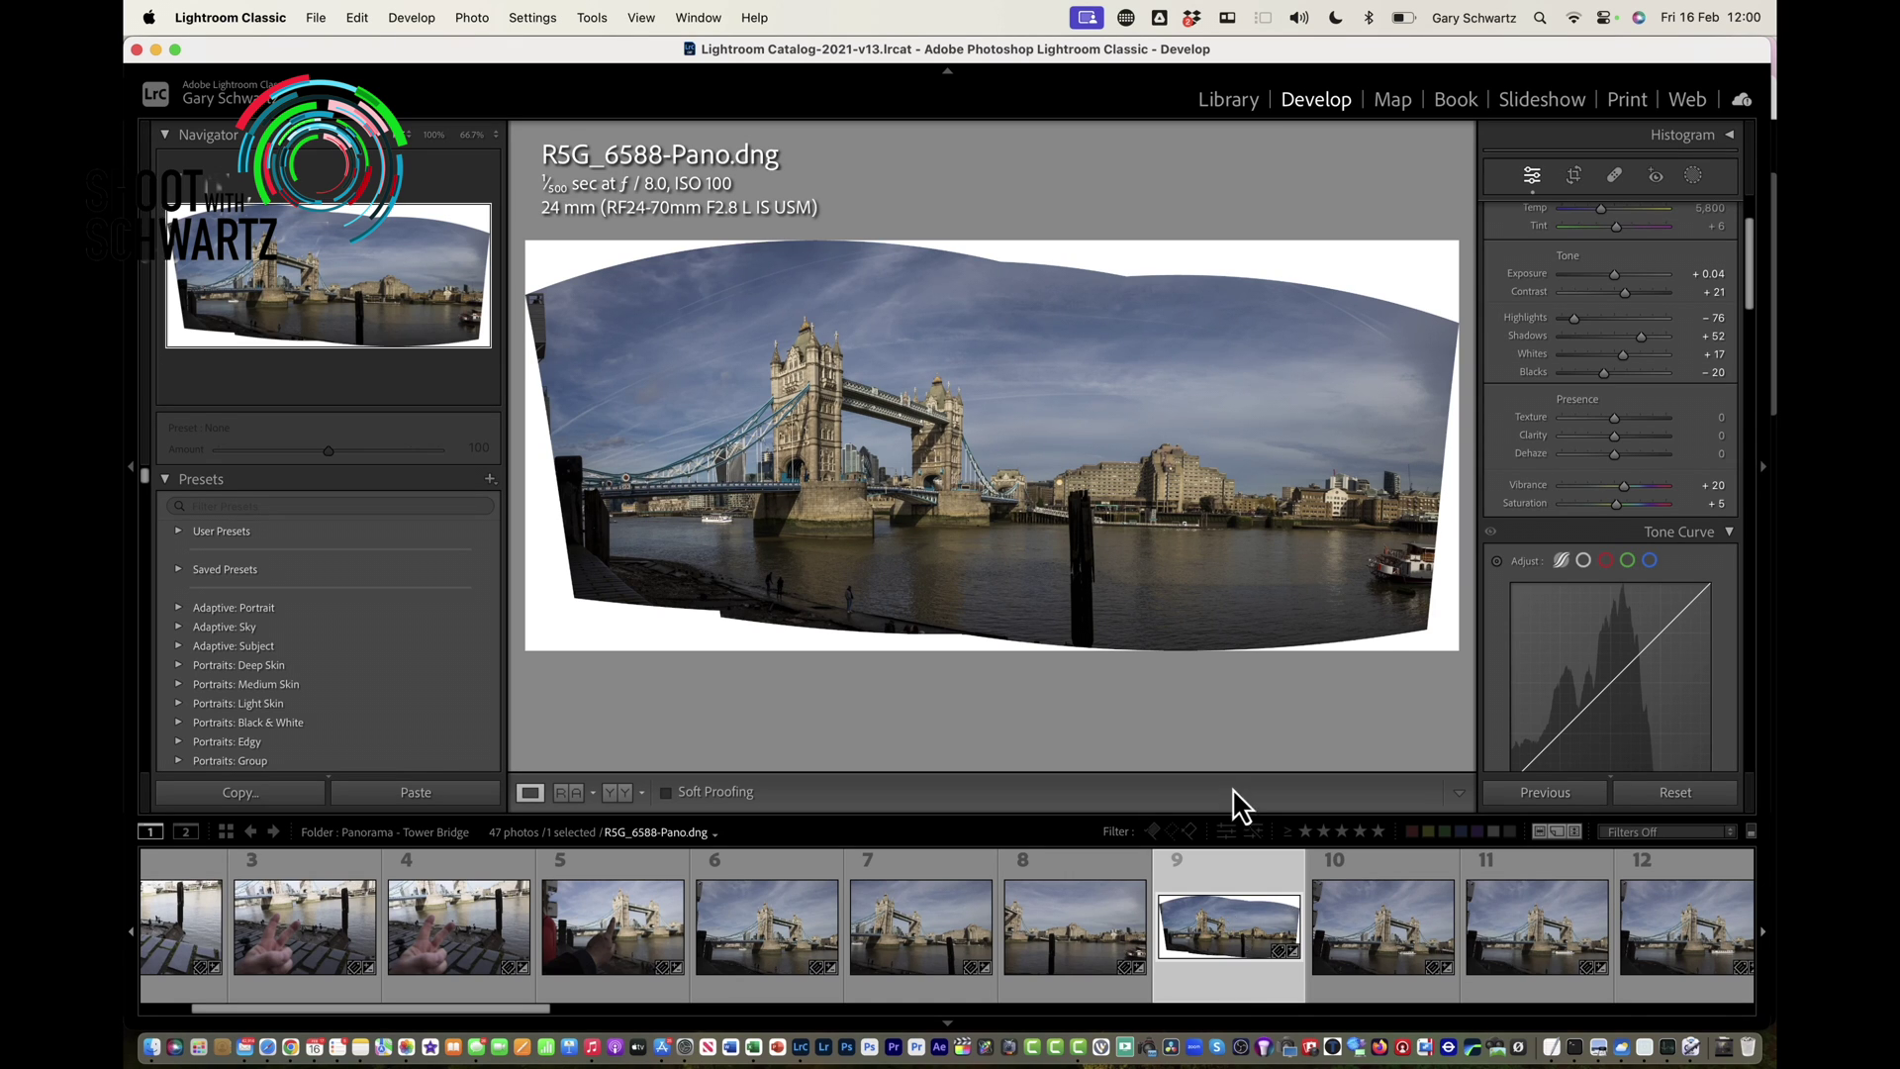
Crop the panorama with the aspect ratio unlocked, pulling in all four edges to exclude the uneven white borders.
{"action": "left_click", "coordinate": [1575, 178]}
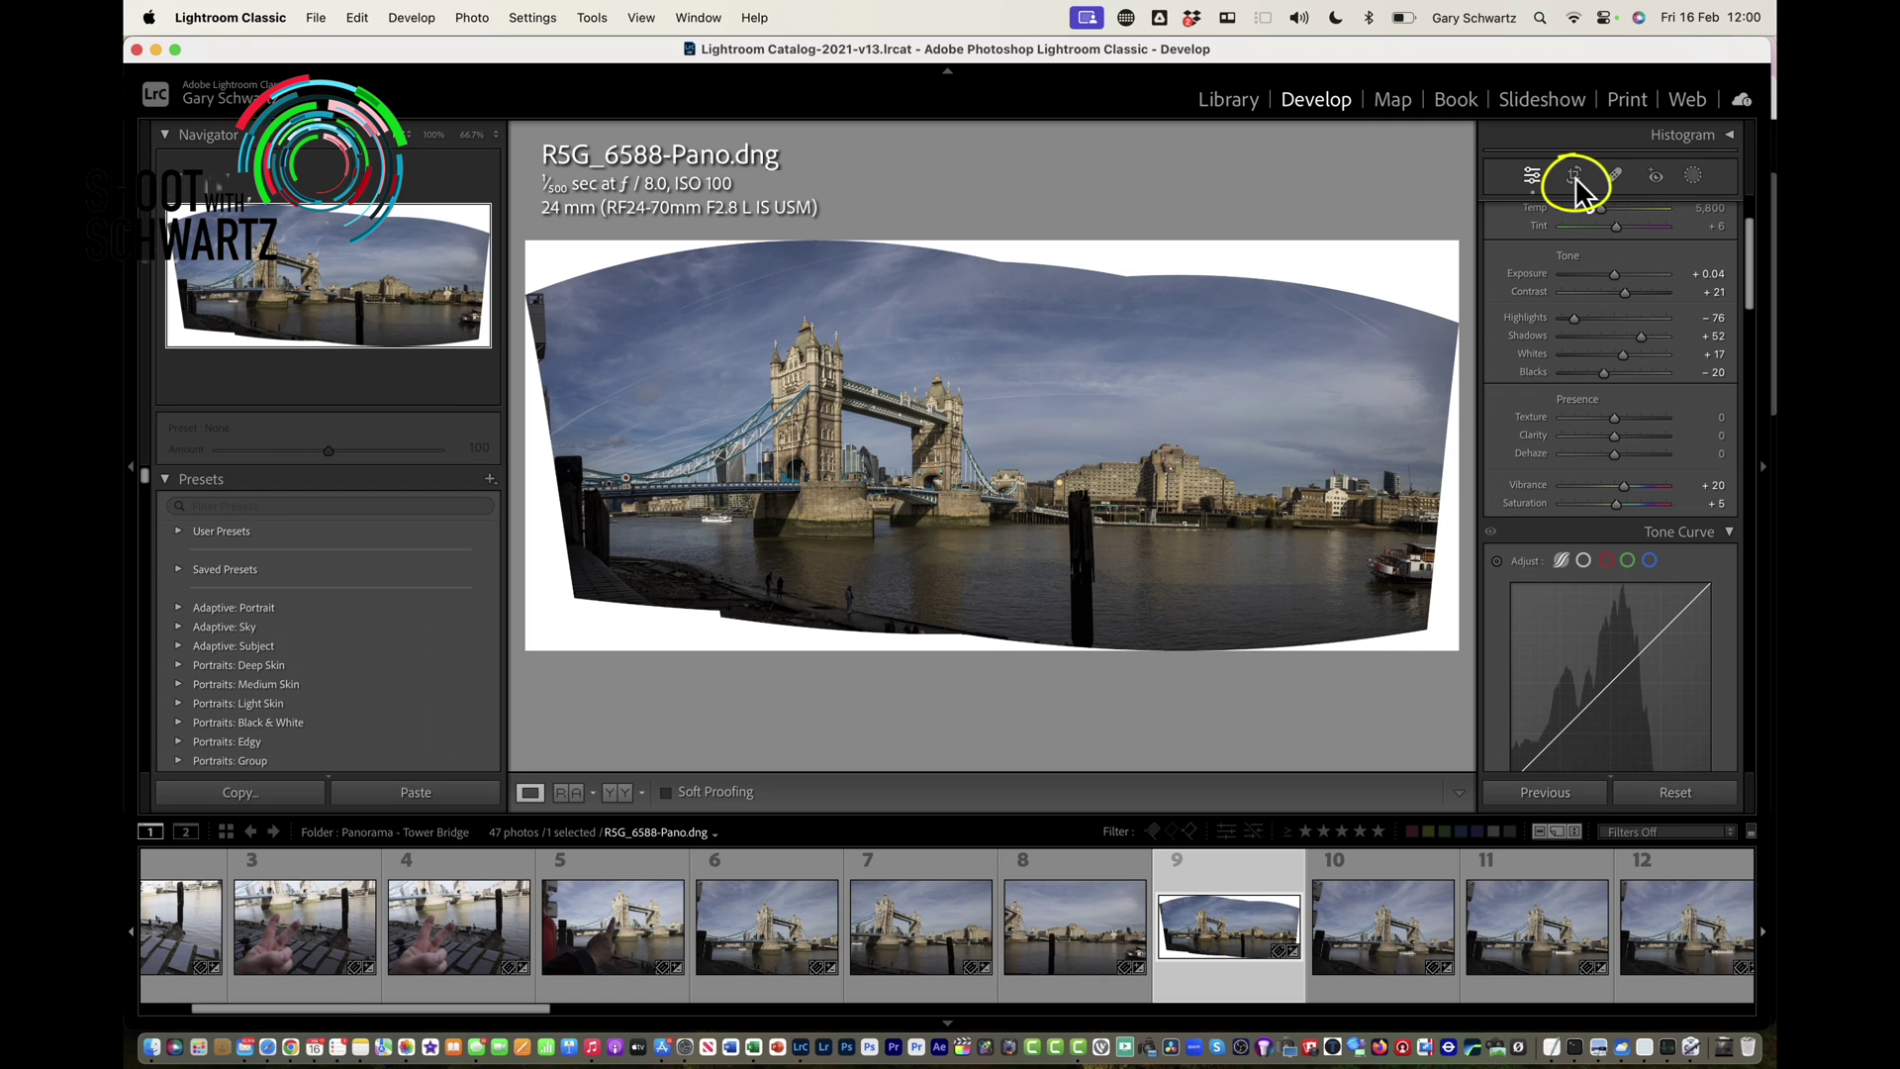
{"action": "left_click", "coordinate": [1575, 179]}
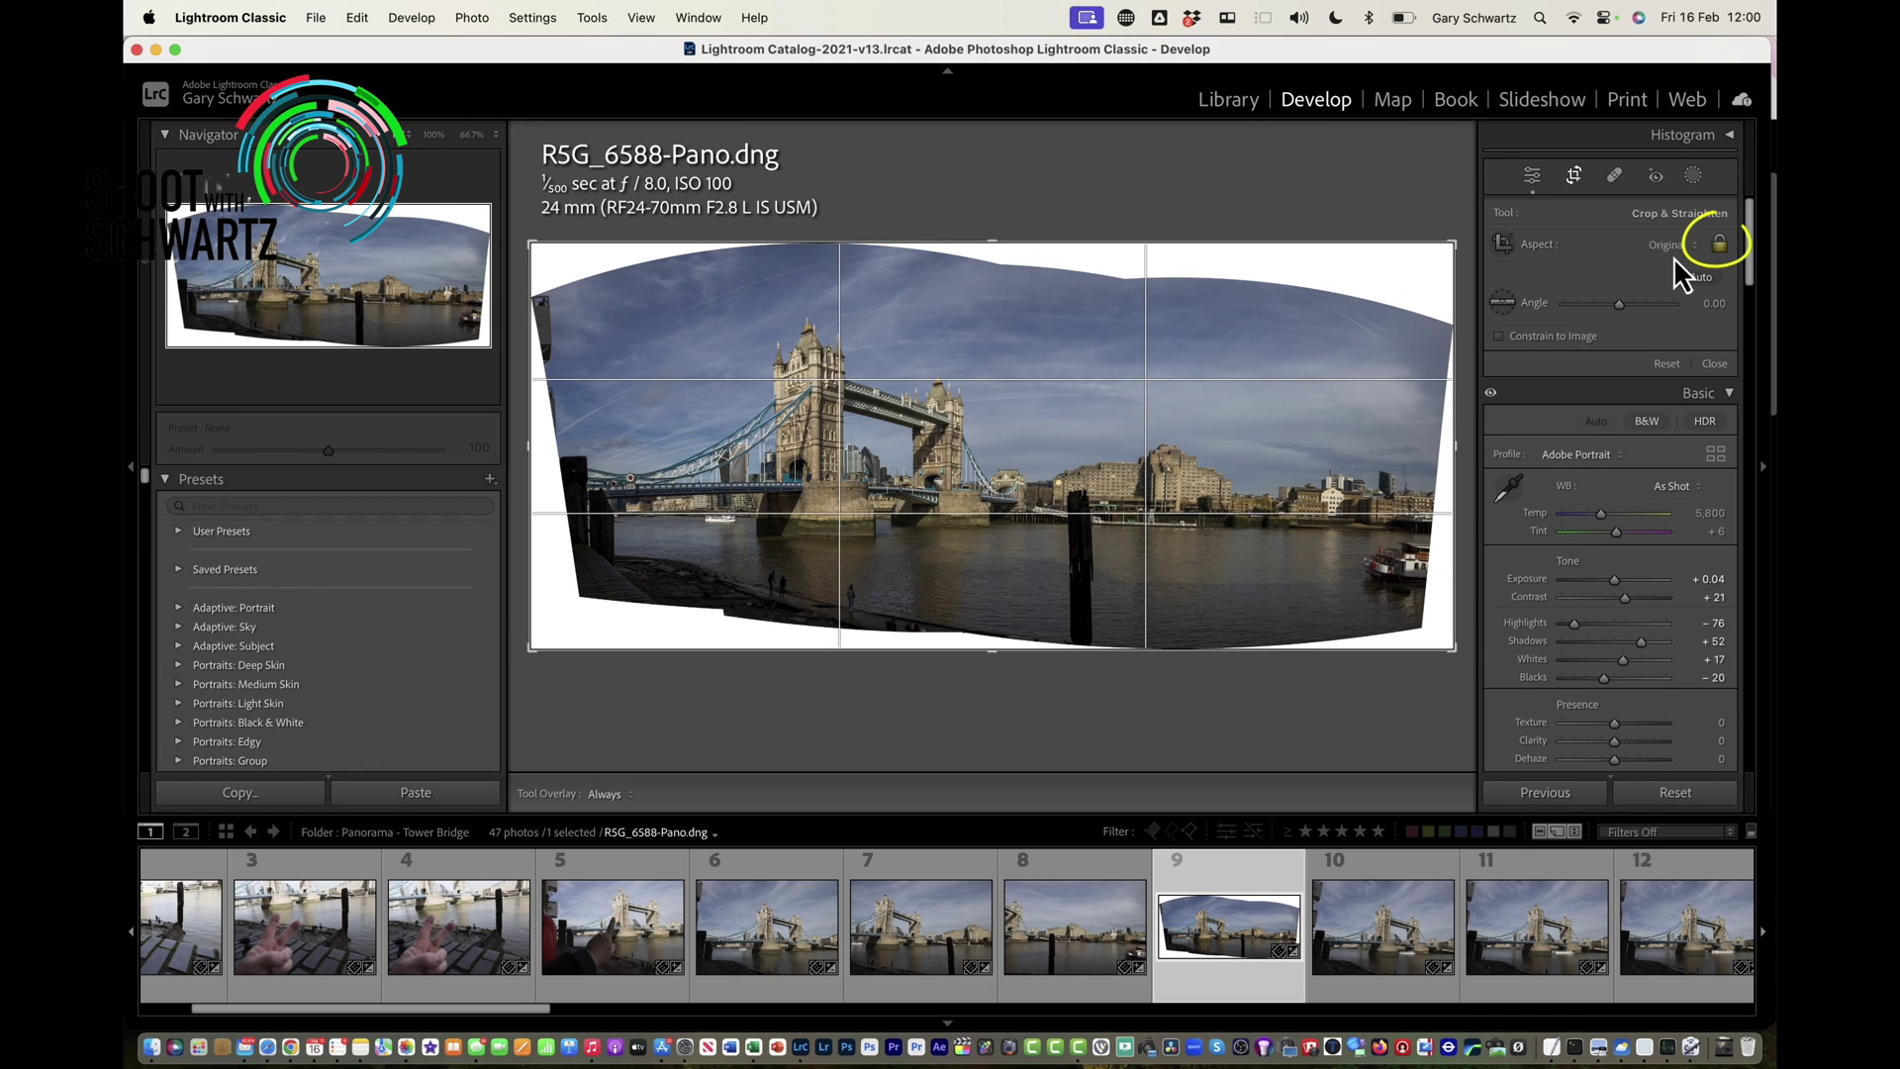
{"action": "left_click", "coordinate": [1721, 245]}
{"action": "left_click_drag", "start_coordinate": [988, 243], "coordinate": [989, 270]}
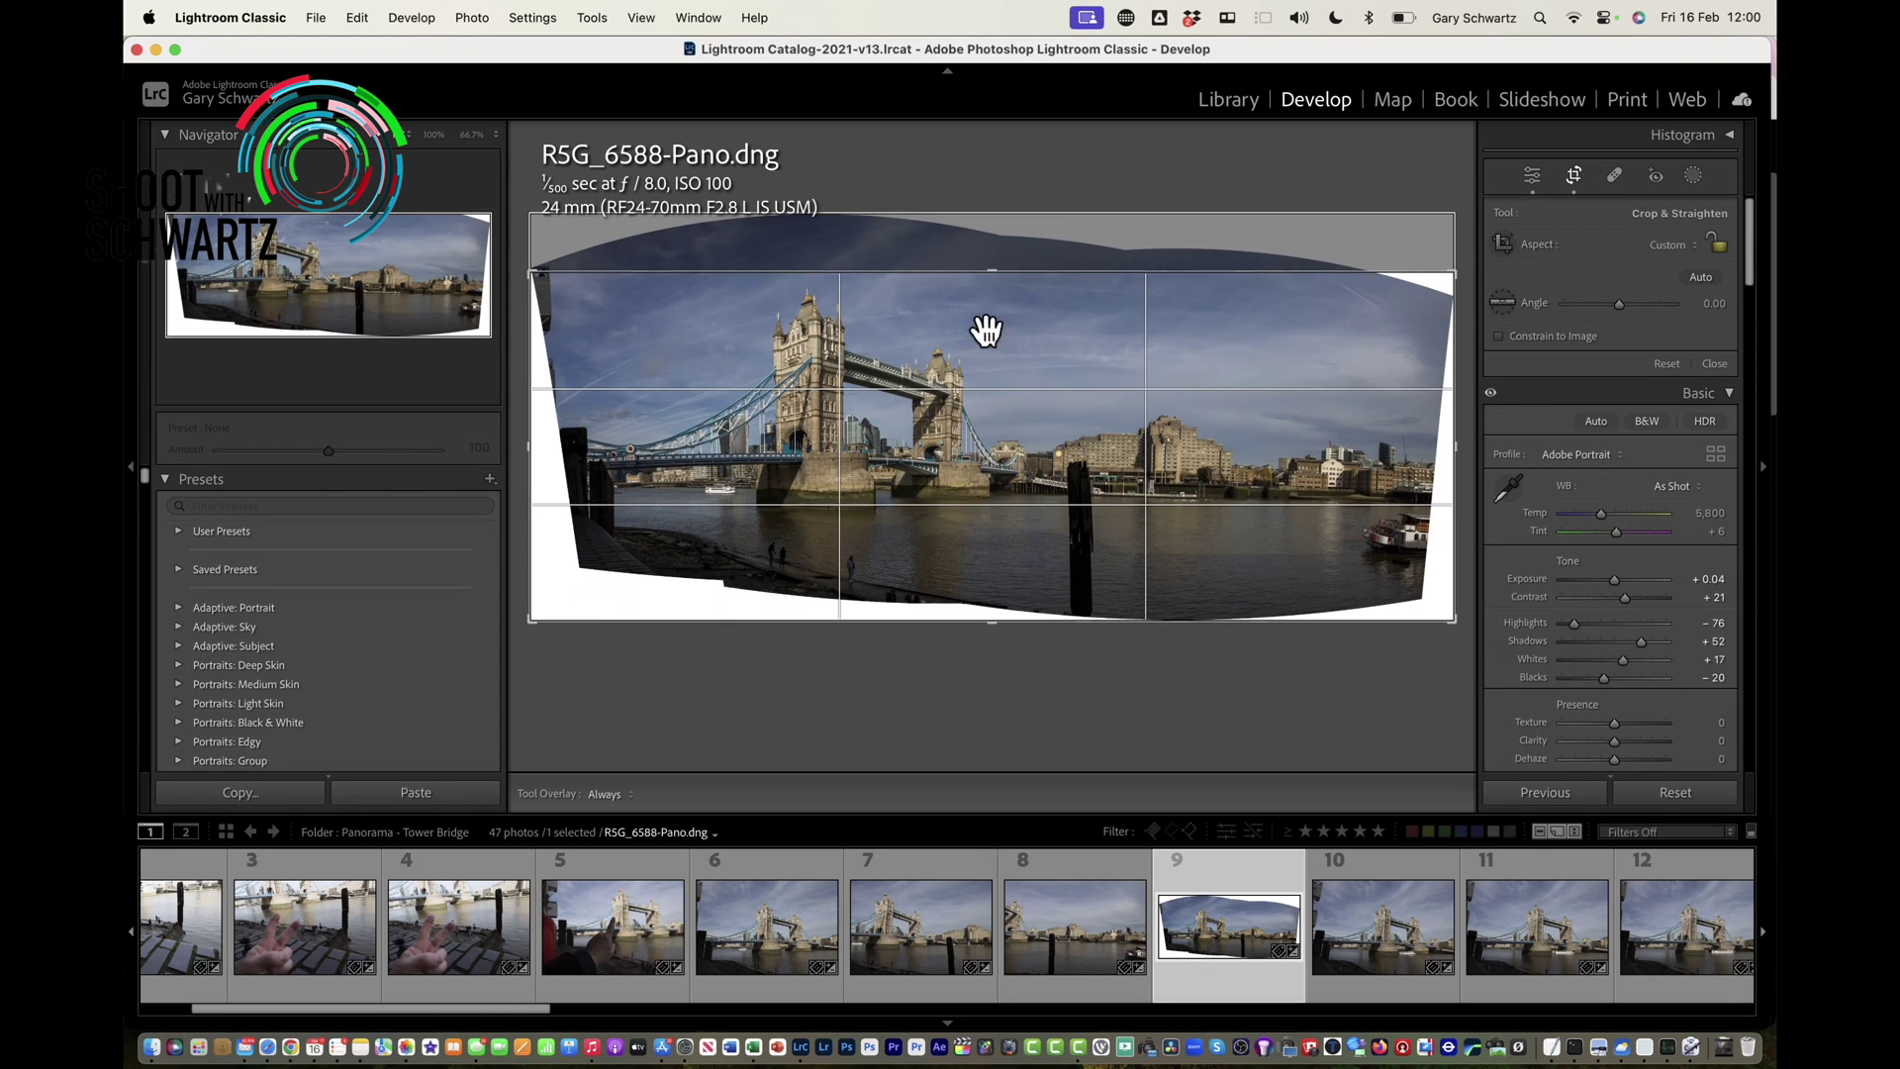
{"action": "left_click_drag", "start_coordinate": [987, 621], "coordinate": [989, 567]}
{"action": "left_click_drag", "start_coordinate": [525, 449], "coordinate": [547, 445]}
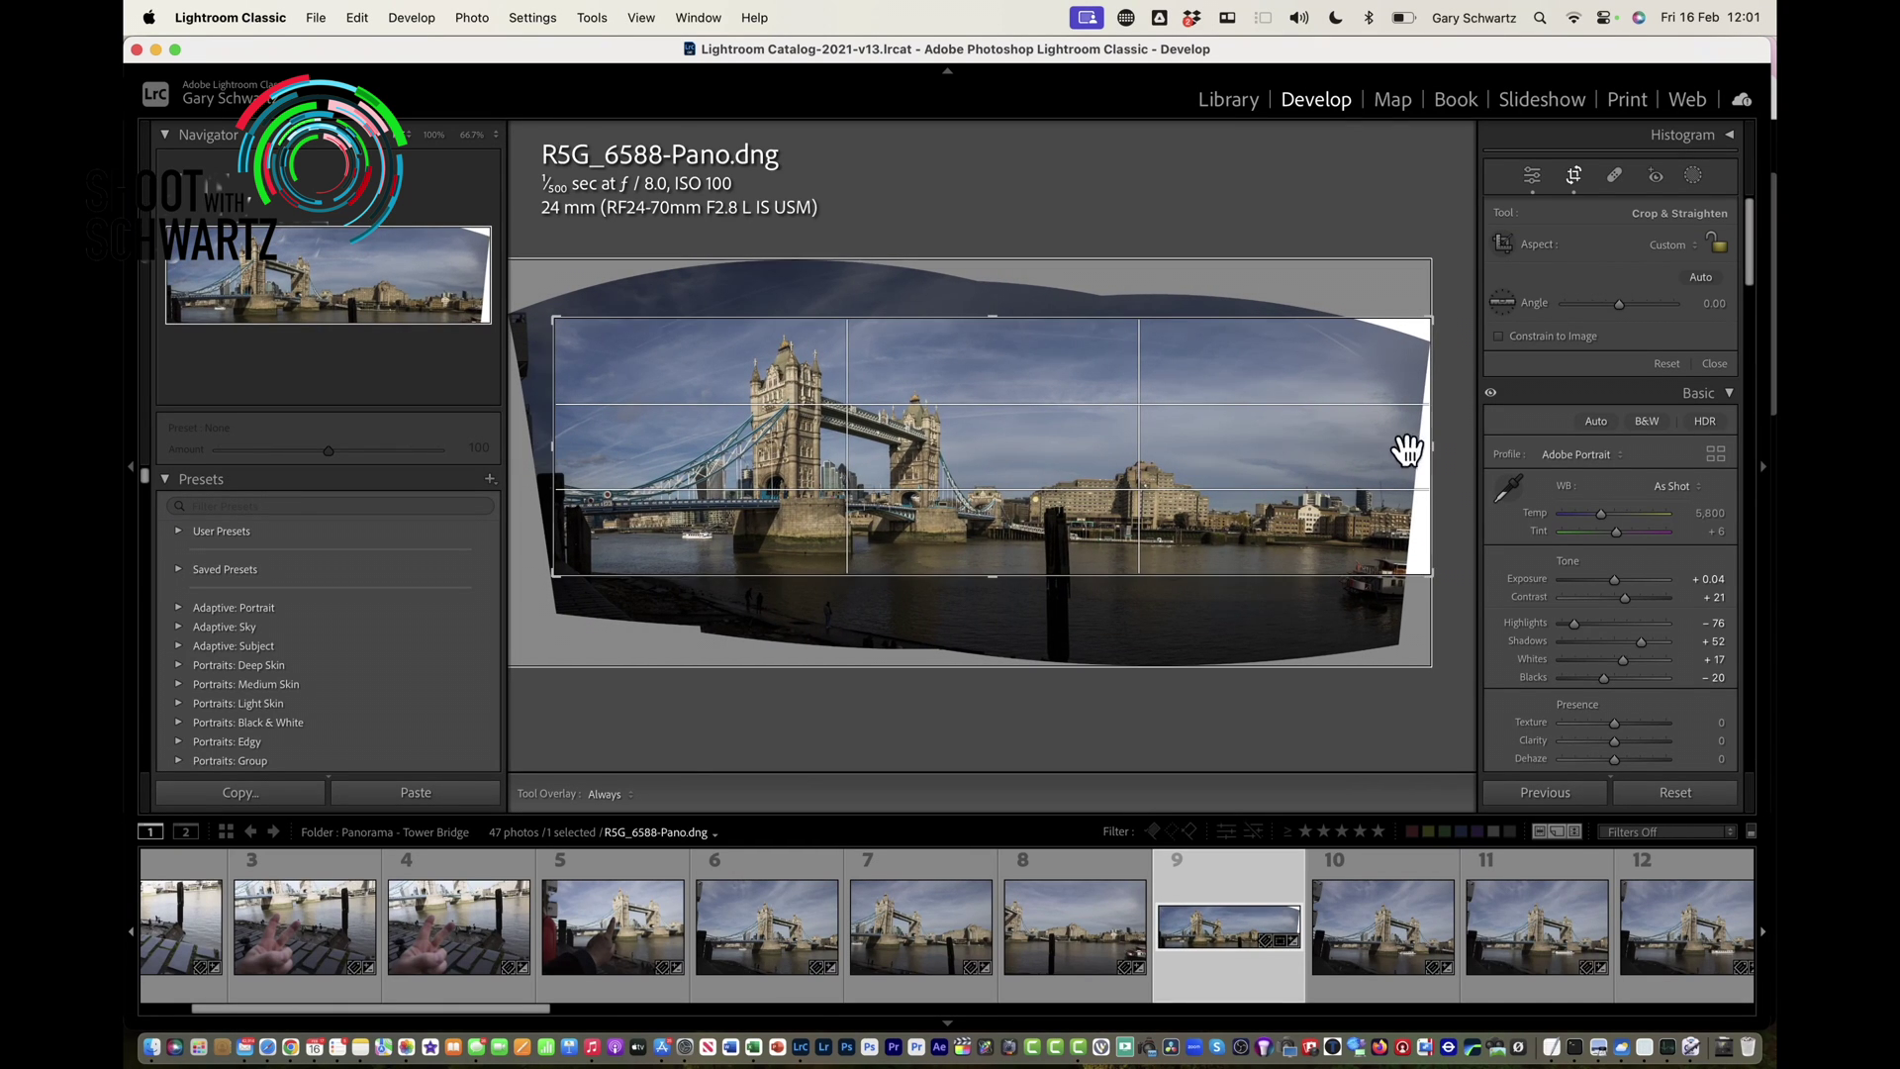
{"action": "left_click_drag", "start_coordinate": [1434, 442], "coordinate": [1390, 453]}
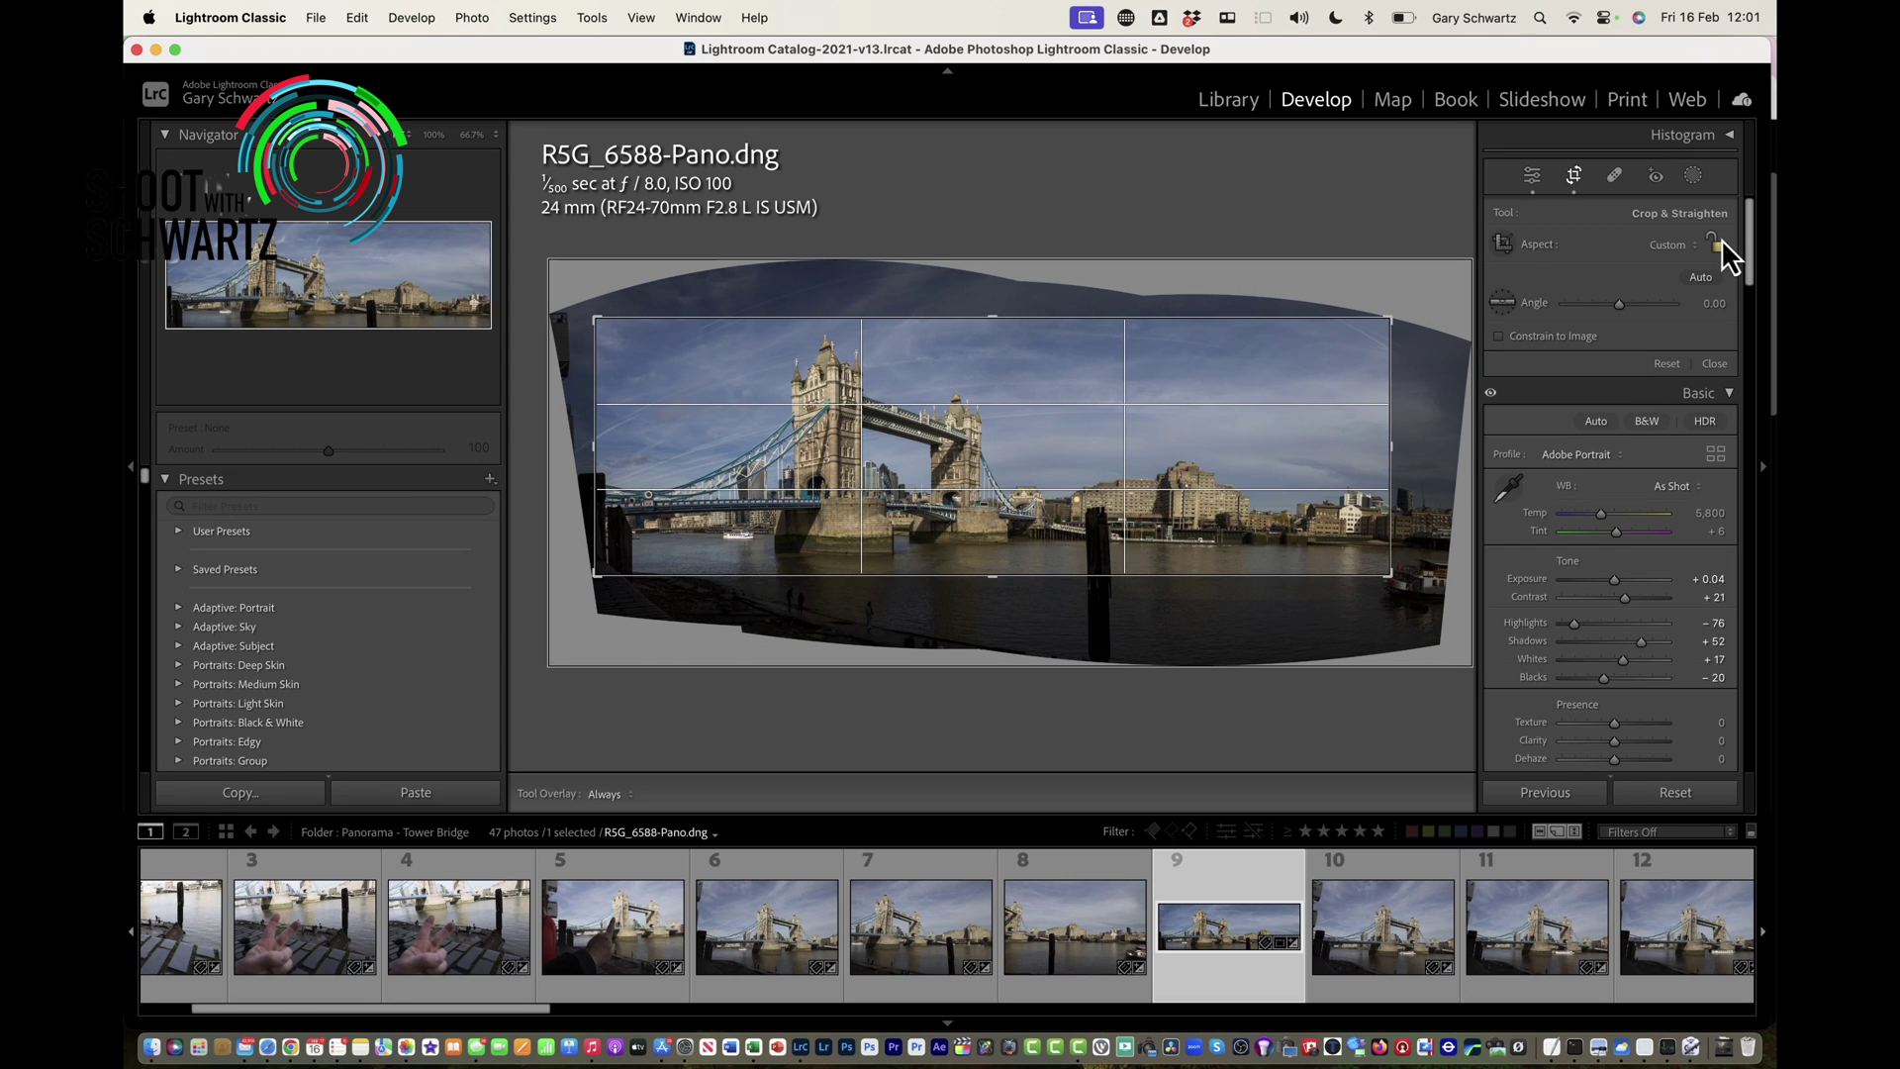
{"action": "key", "text": "Return"}
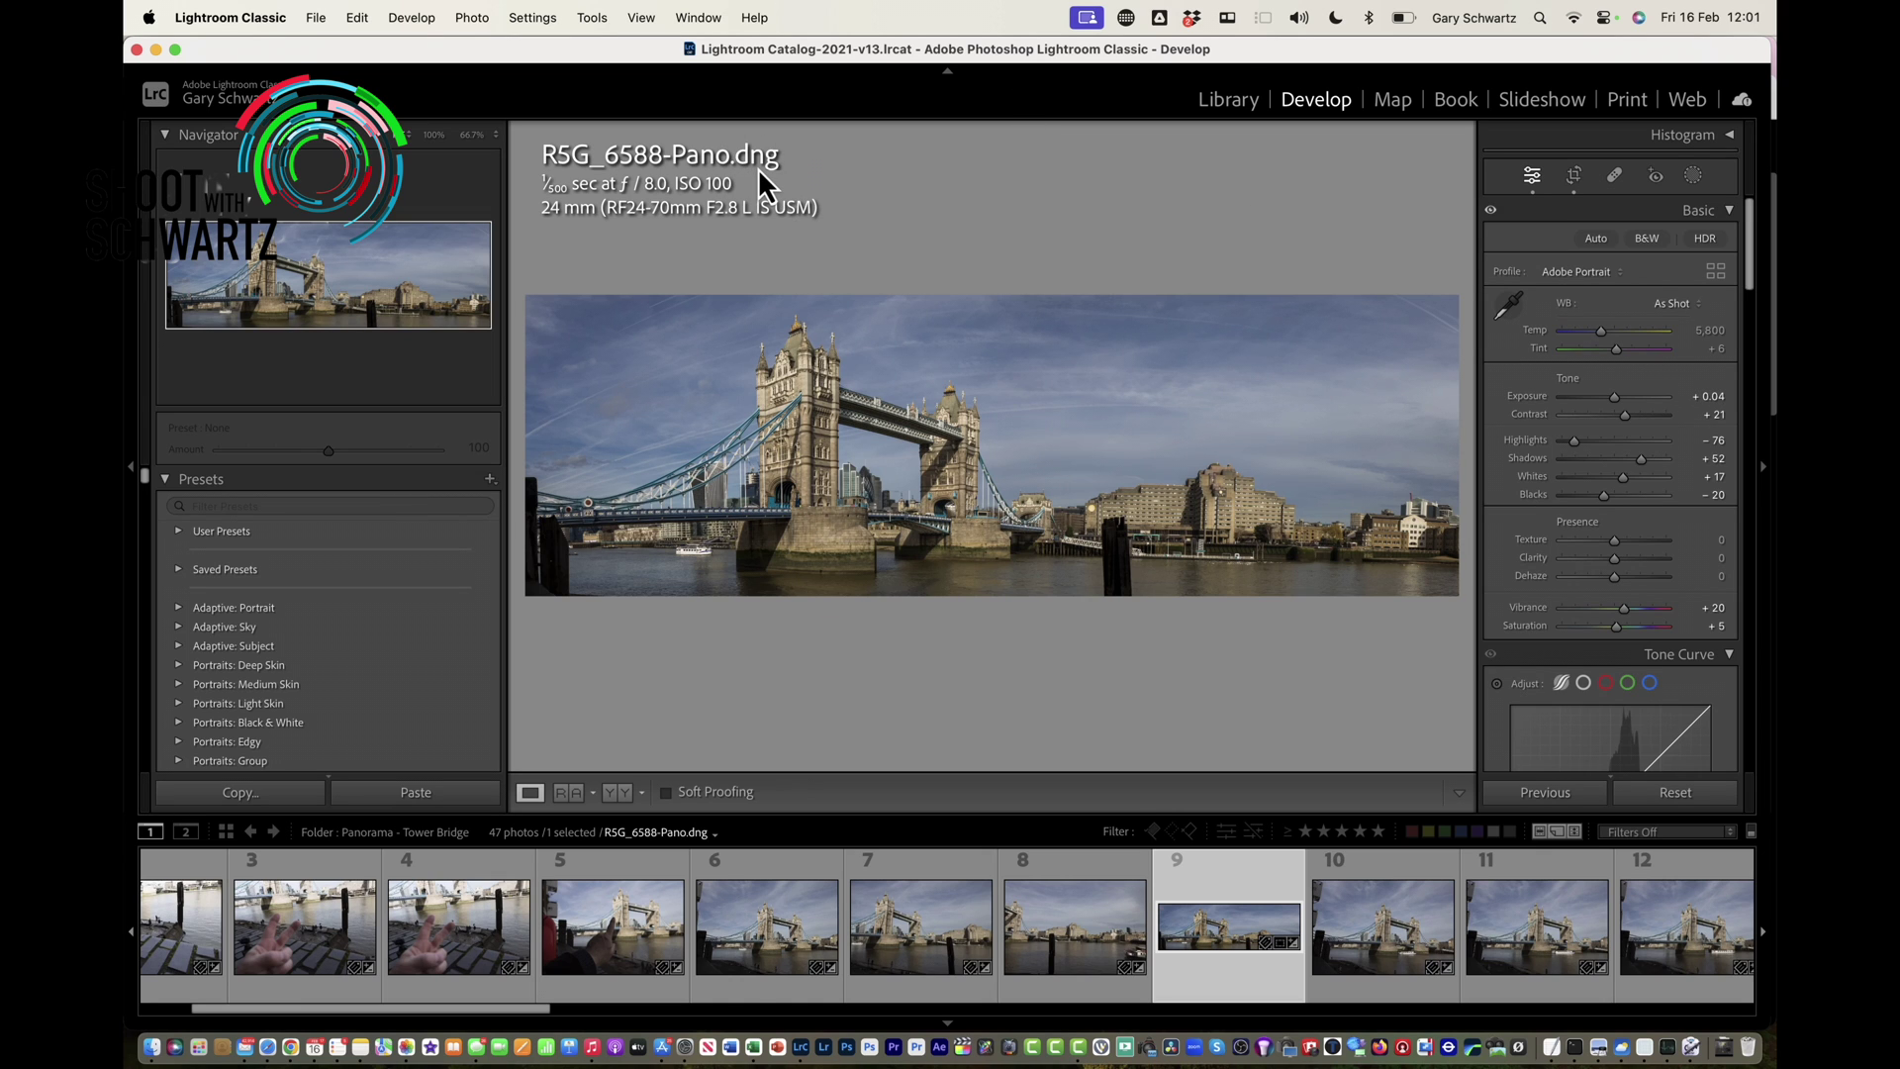
Set the panorama's Exposure to +0.60 and add a Sky mask with Exposure 0.23, Shadows -11 and Saturation 18.
{"action": "left_click_drag", "start_coordinate": [1609, 395], "coordinate": [1617, 395]}
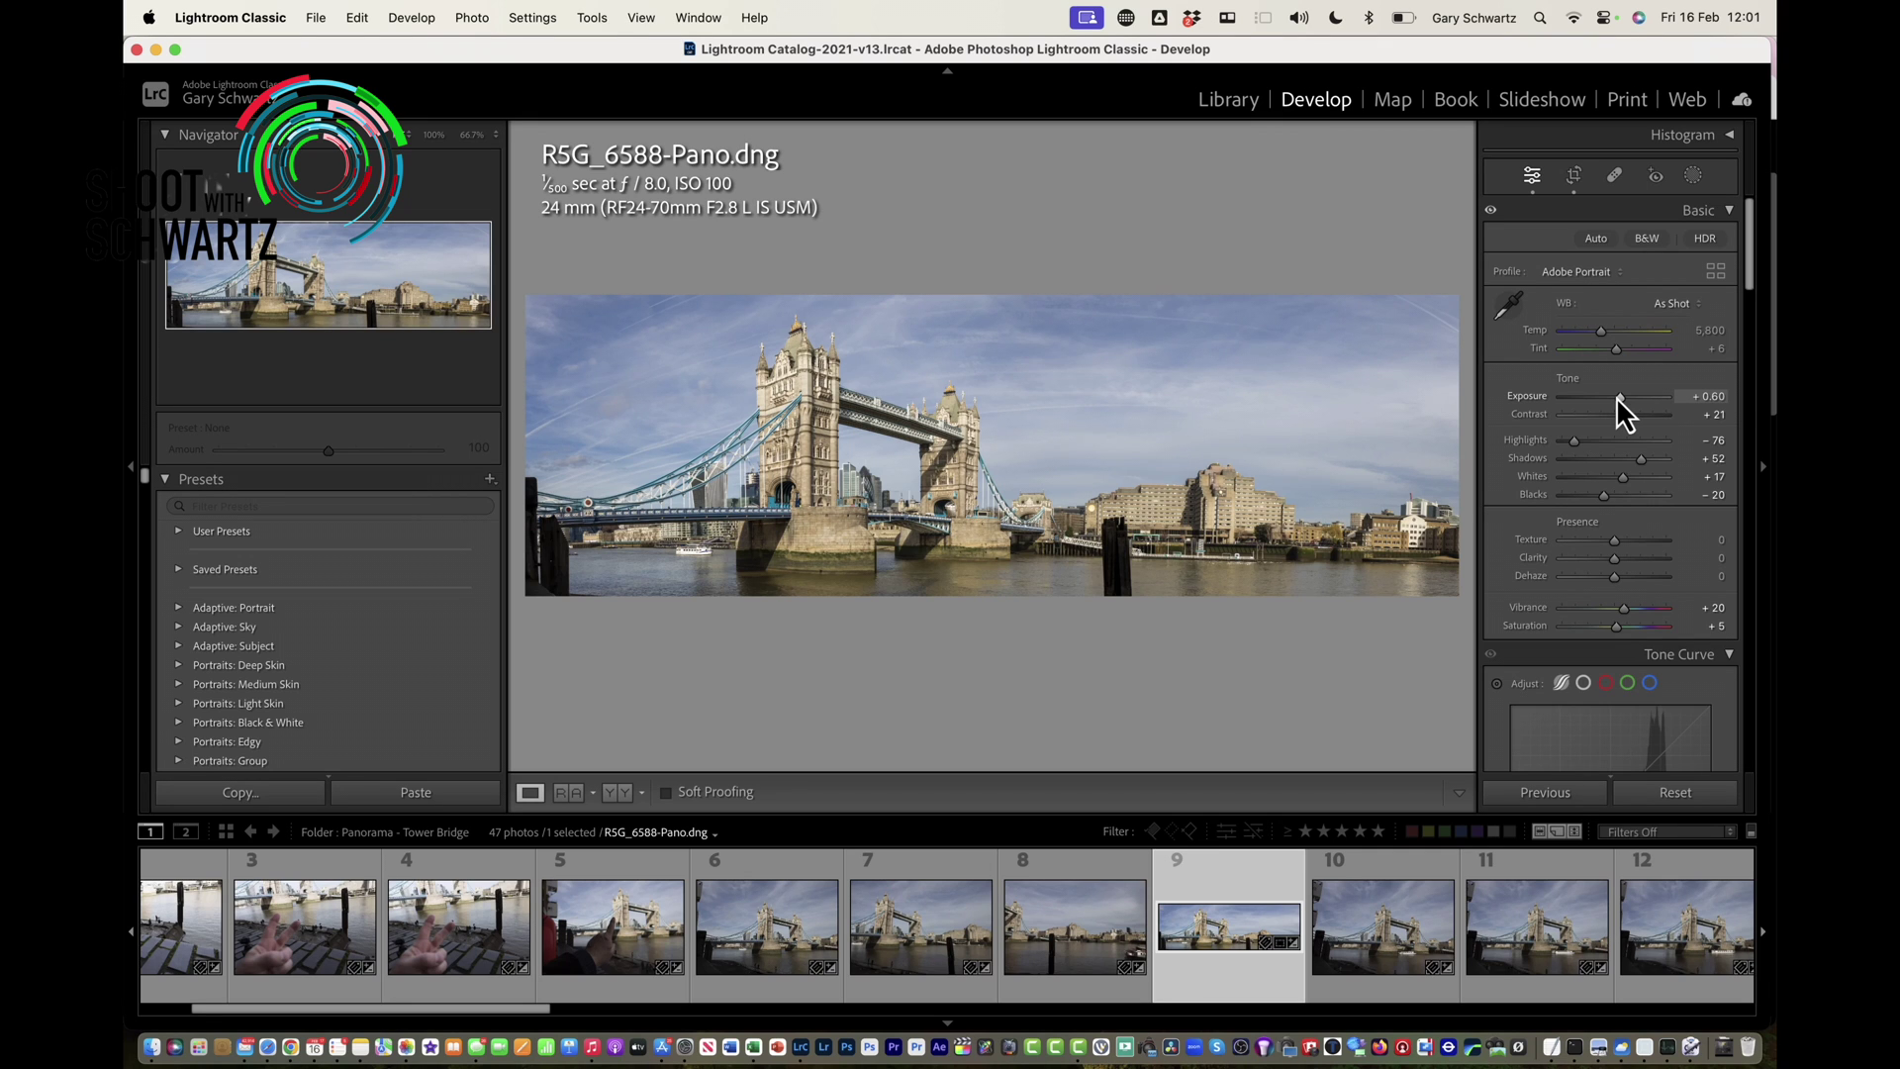
{"action": "left_click", "coordinate": [1694, 176]}
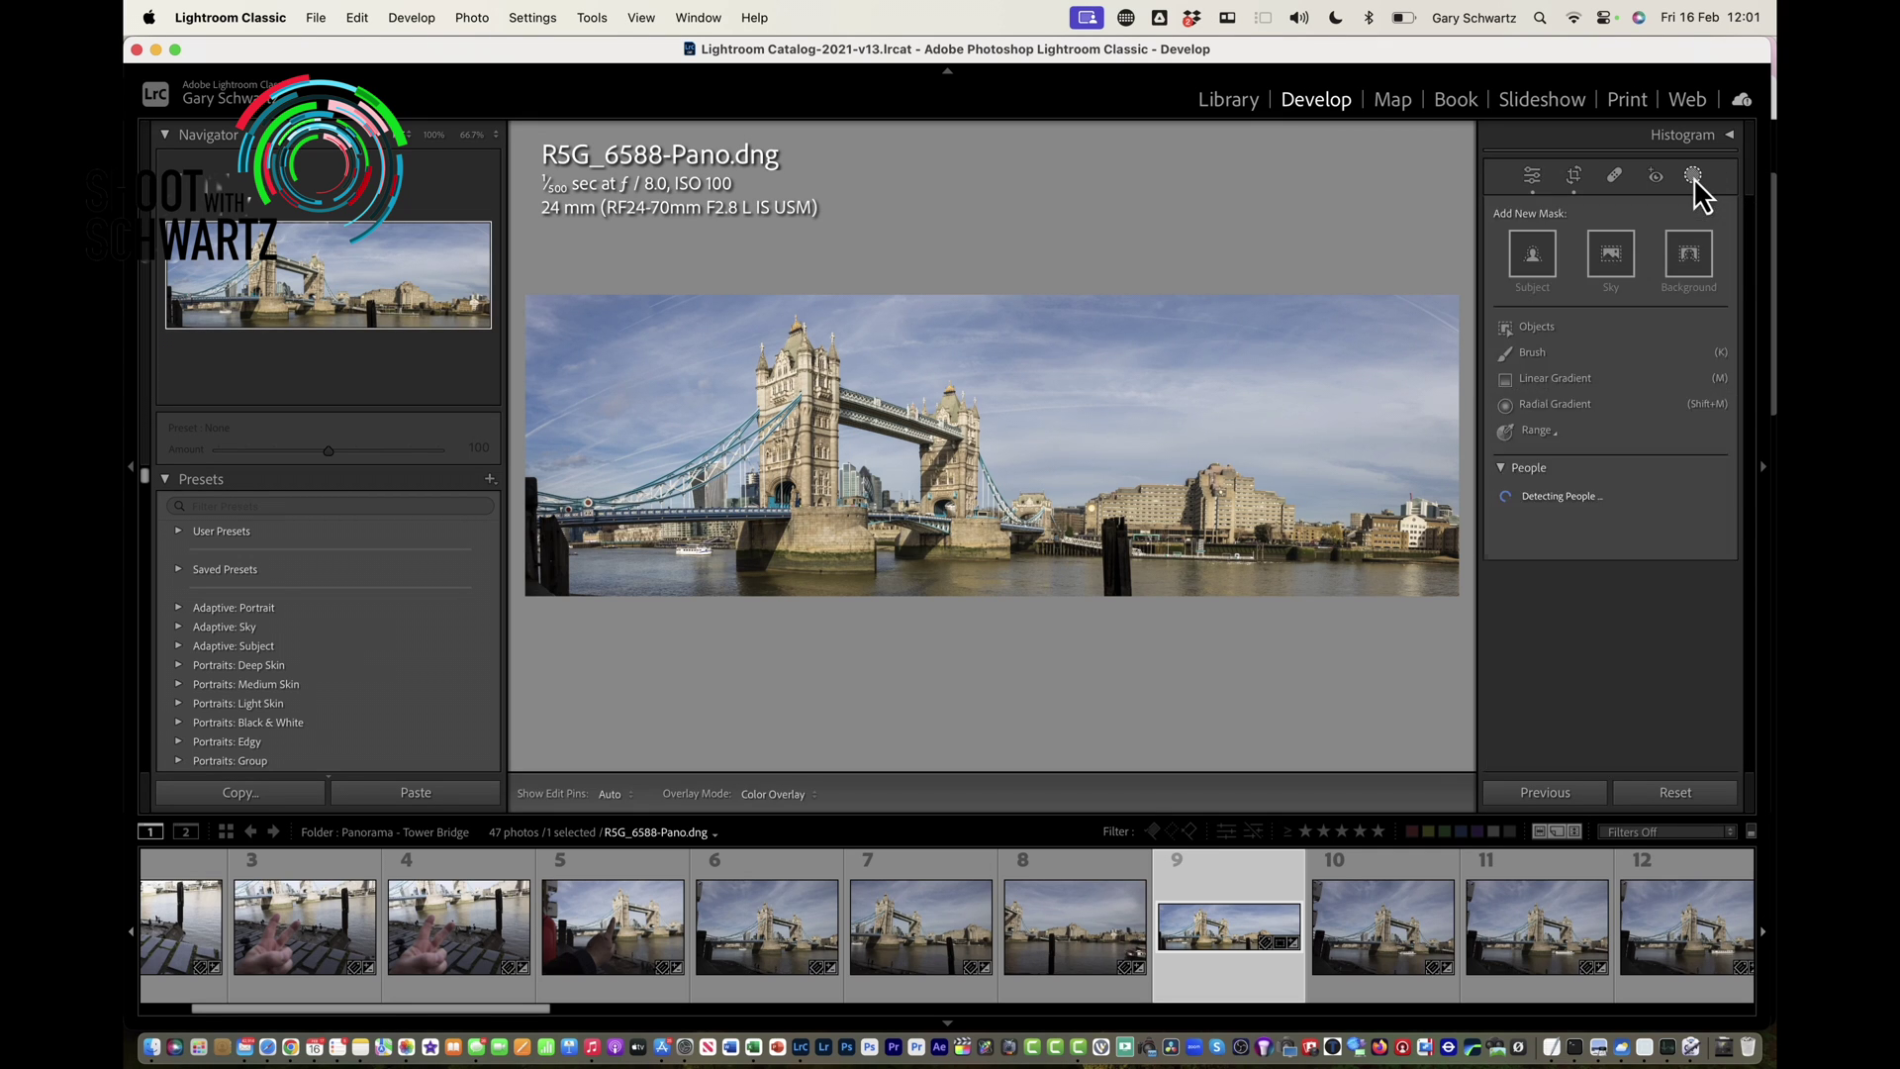
{"action": "left_click", "coordinate": [1610, 259]}
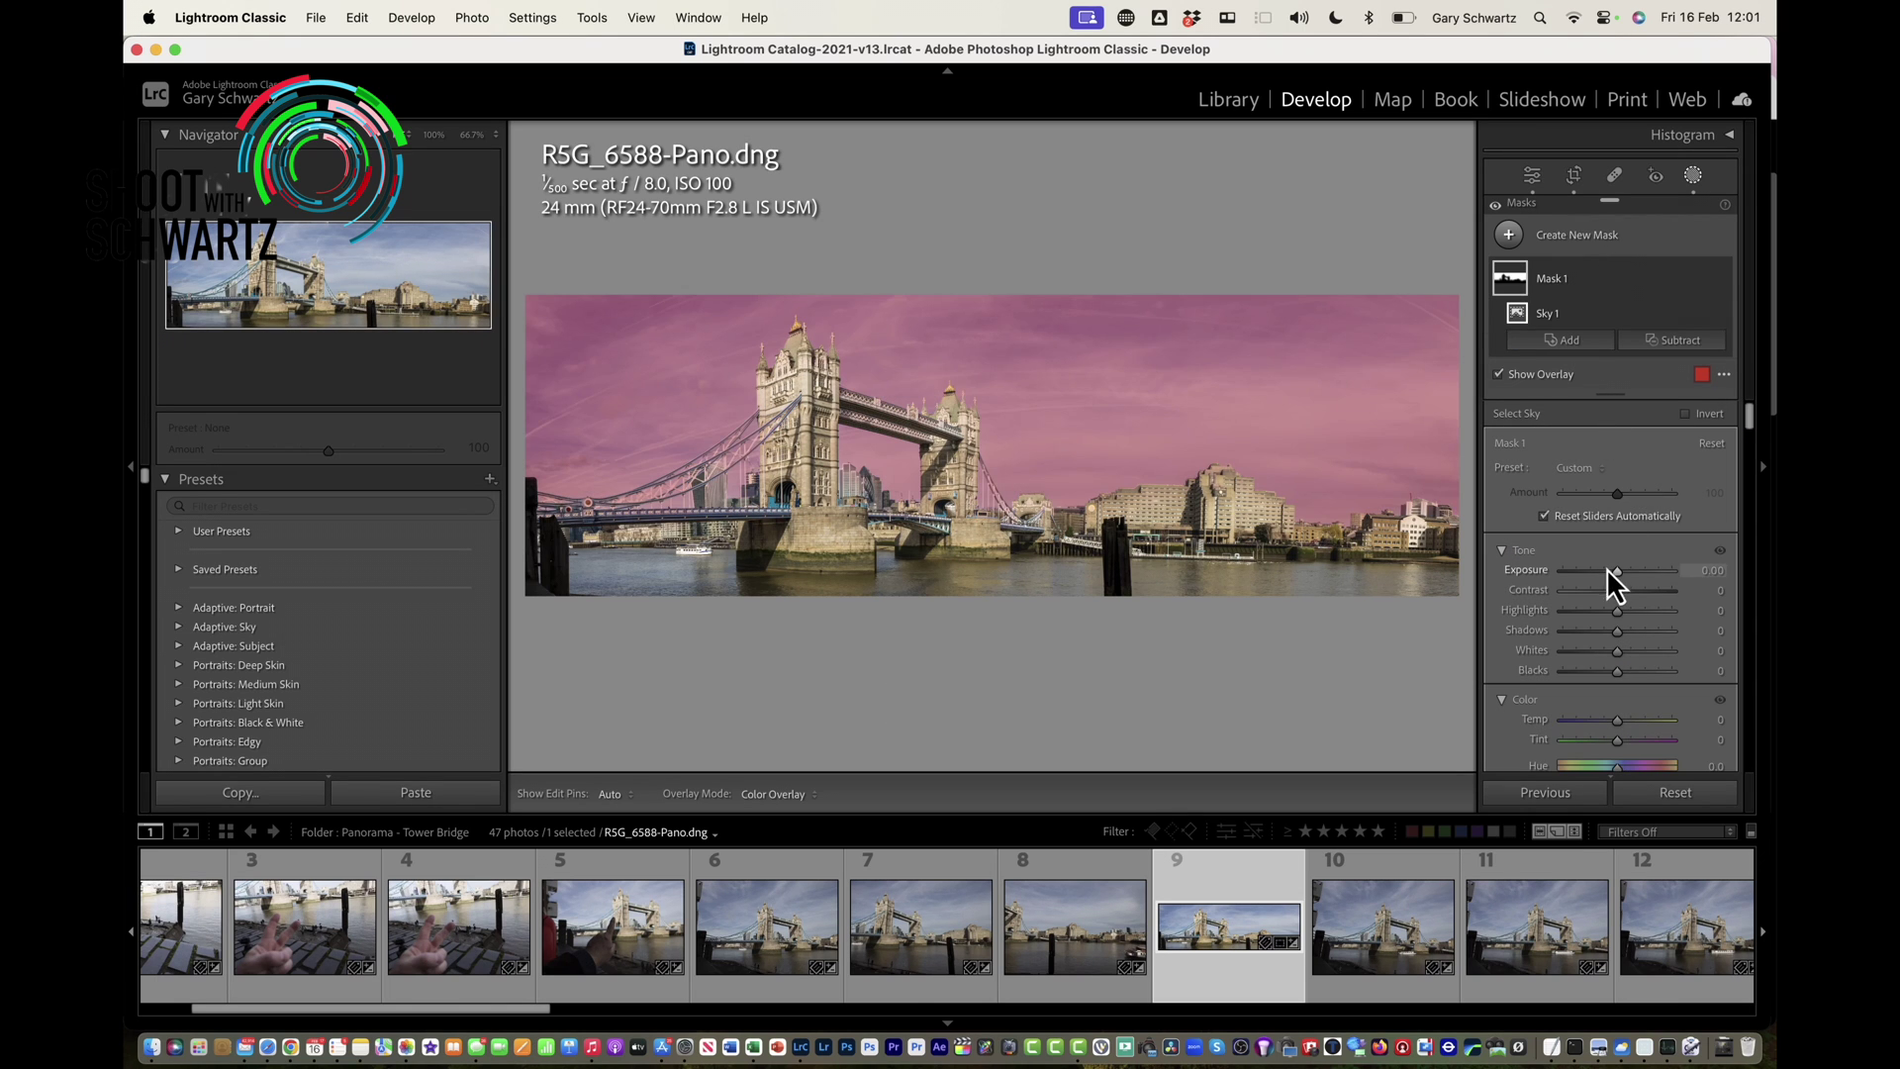
{"action": "key", "text": "o"}
{"action": "left_click_drag", "start_coordinate": [1607, 572], "coordinate": [1614, 572]}
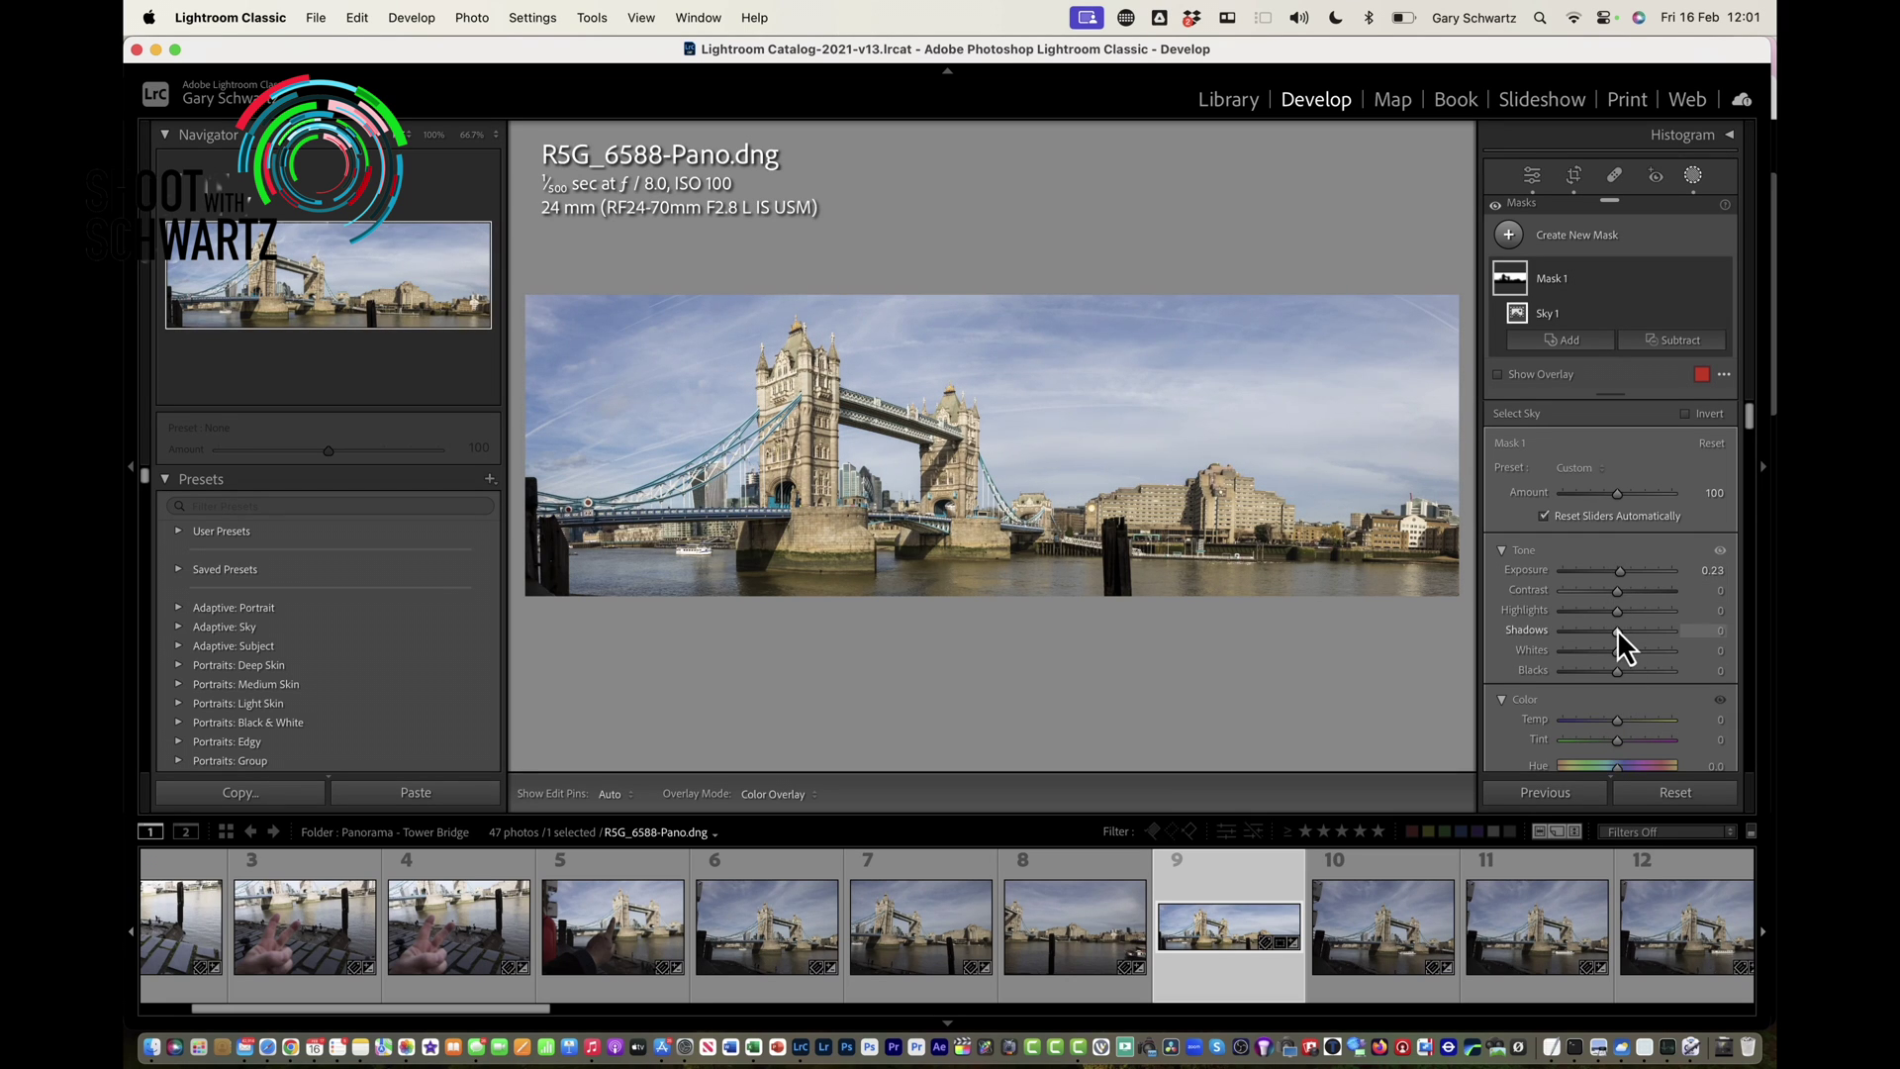
{"action": "scroll", "coordinate": [1611, 627], "scroll_direction": "down", "scroll_amount": 5}
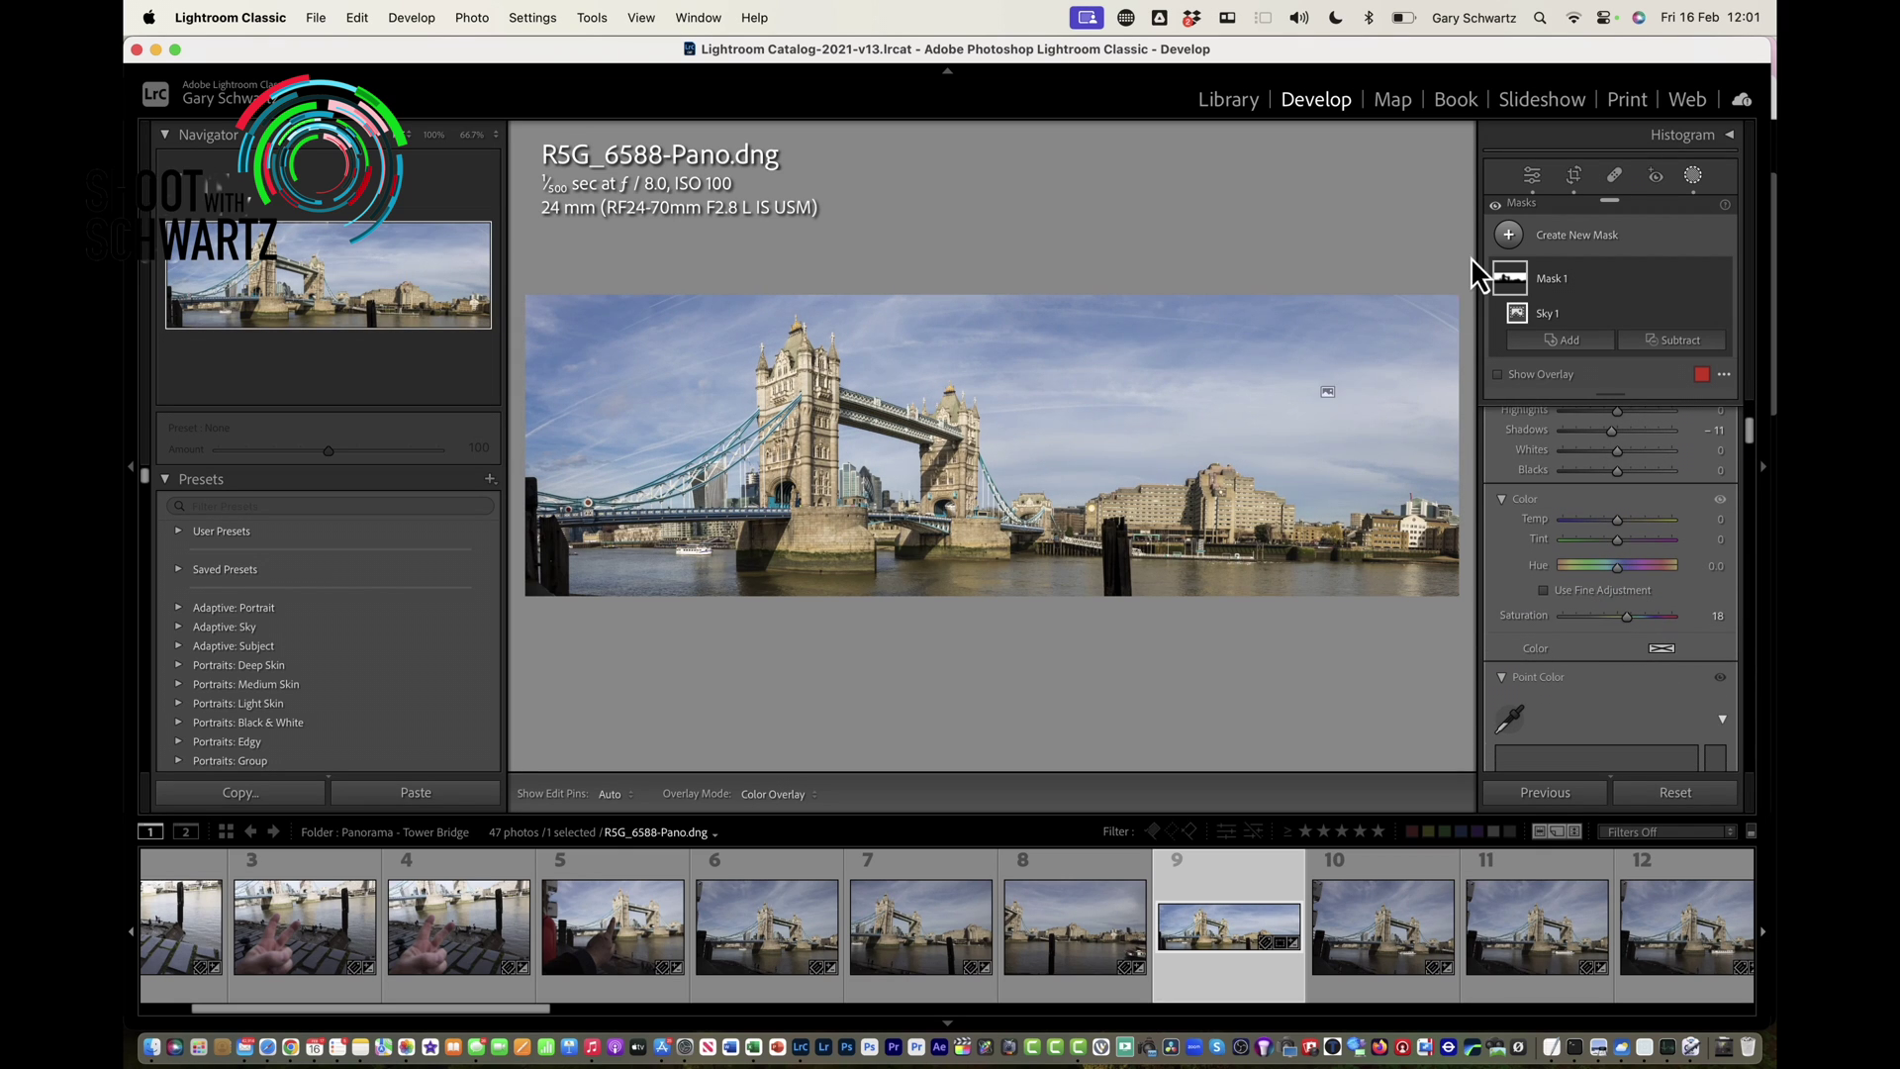
{"action": "left_click", "coordinate": [1693, 175]}
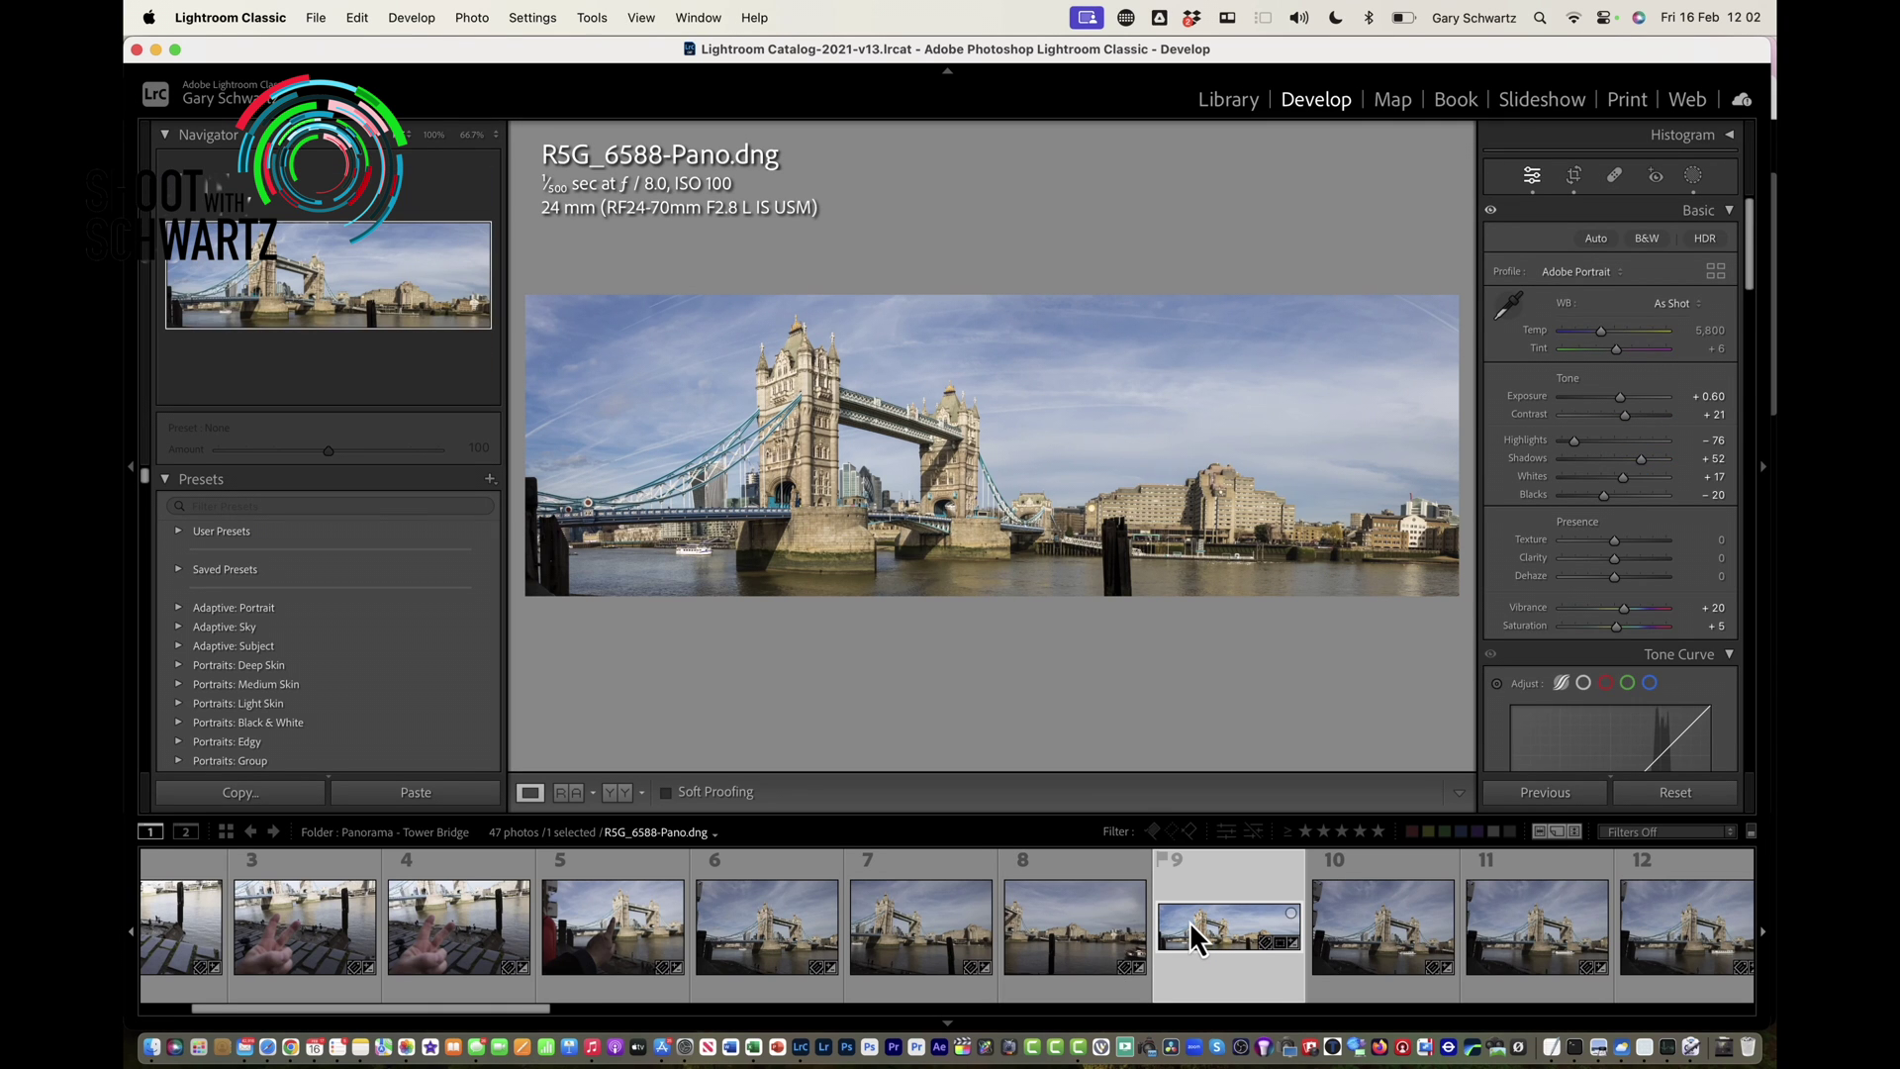
Select the portrait-format photos 26 to 29 plus photo 31 in the filmstrip.
{"action": "scroll", "coordinate": [1189, 920], "scroll_direction": "down", "scroll_amount": 10}
{"action": "scroll", "coordinate": [1198, 935], "scroll_direction": "down", "scroll_amount": 3}
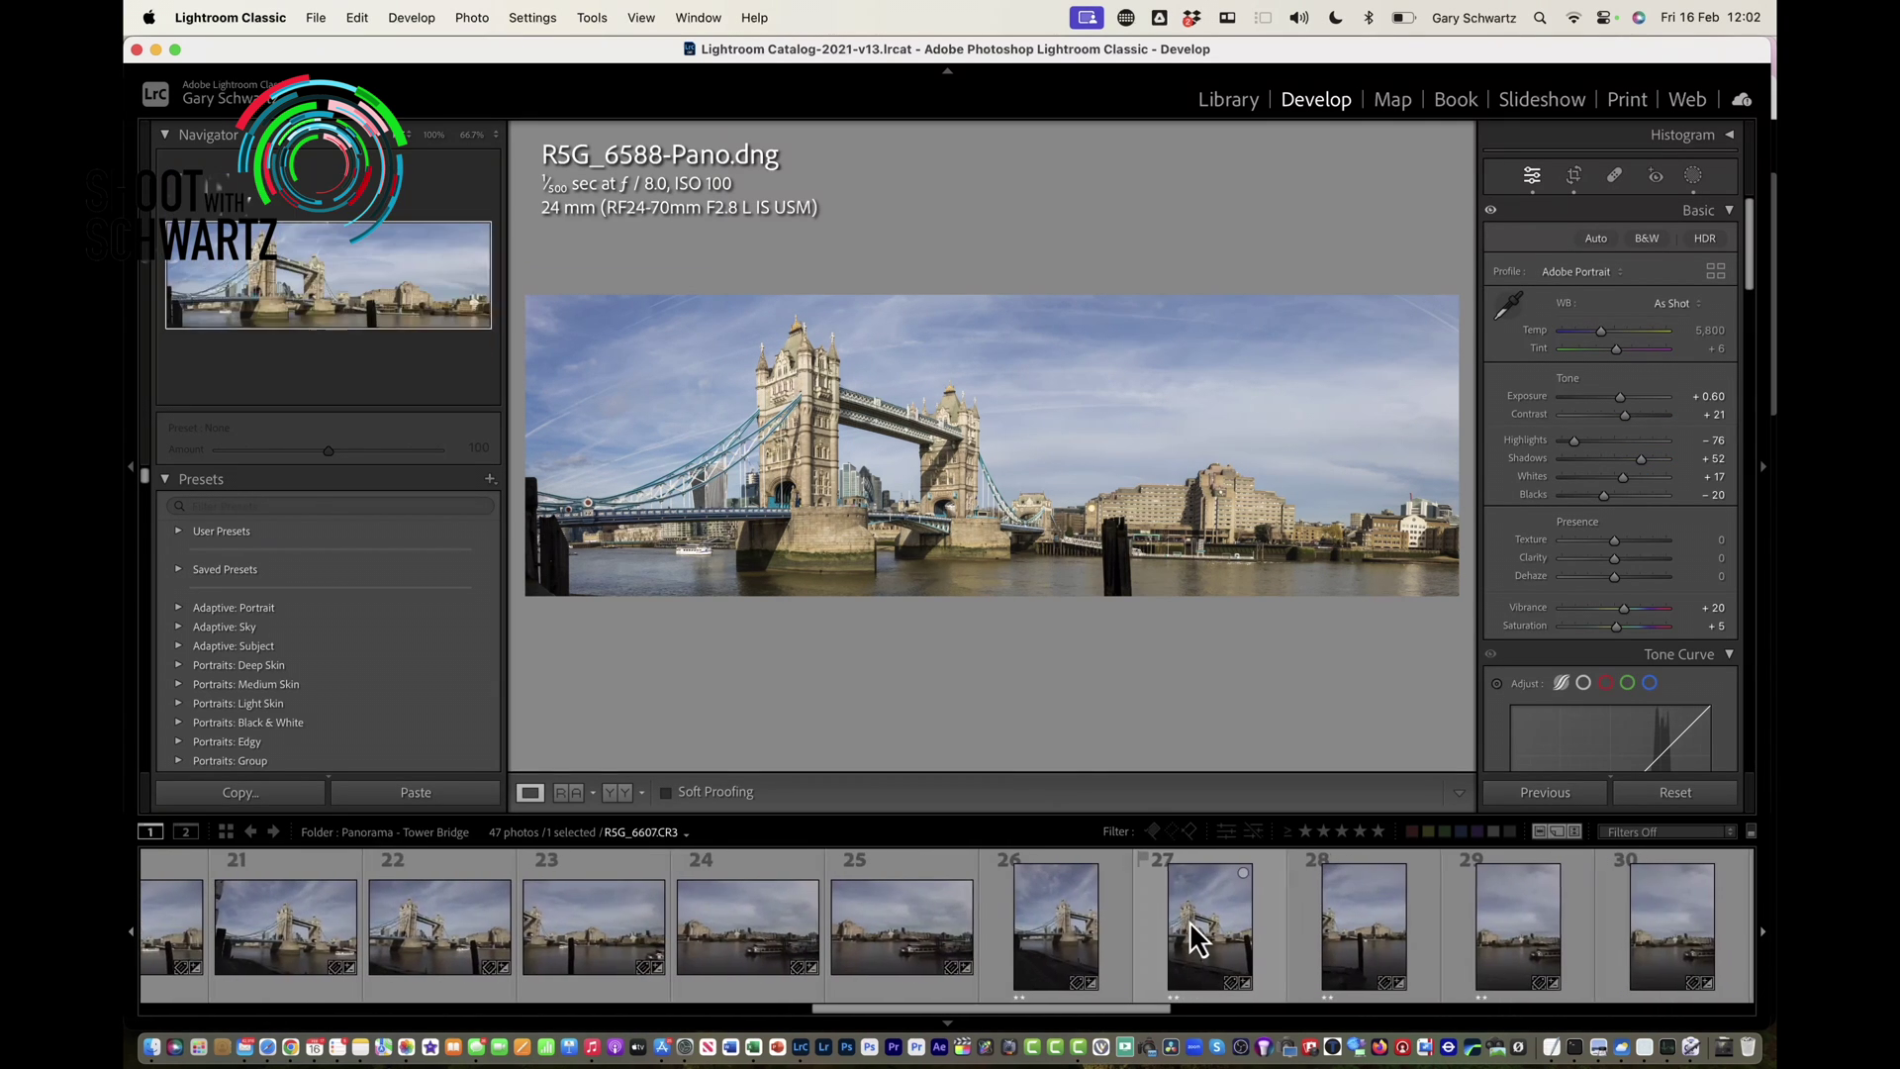
{"action": "left_click", "coordinate": [1061, 929]}
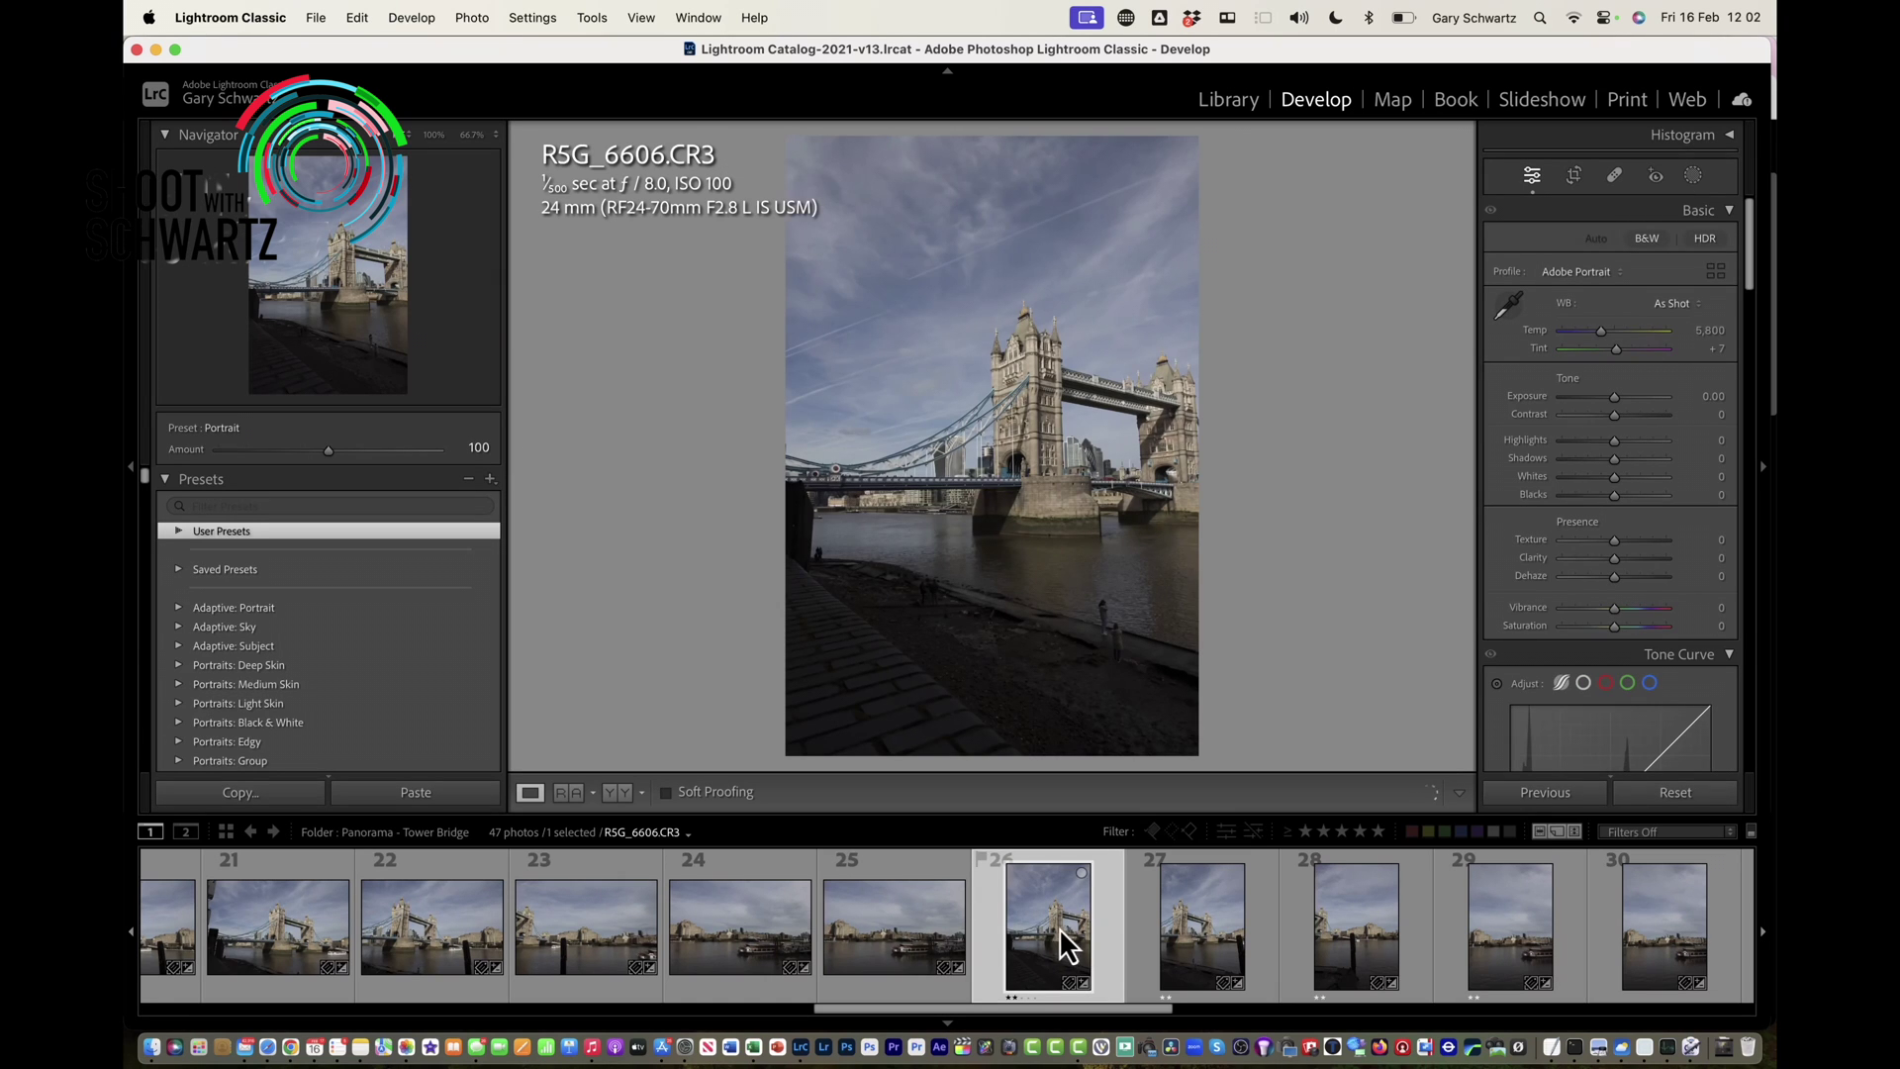
{"action": "scroll", "coordinate": [1043, 930], "scroll_direction": "down", "scroll_amount": 1}
{"action": "scroll", "coordinate": [1043, 930], "scroll_direction": "down", "scroll_amount": 1}
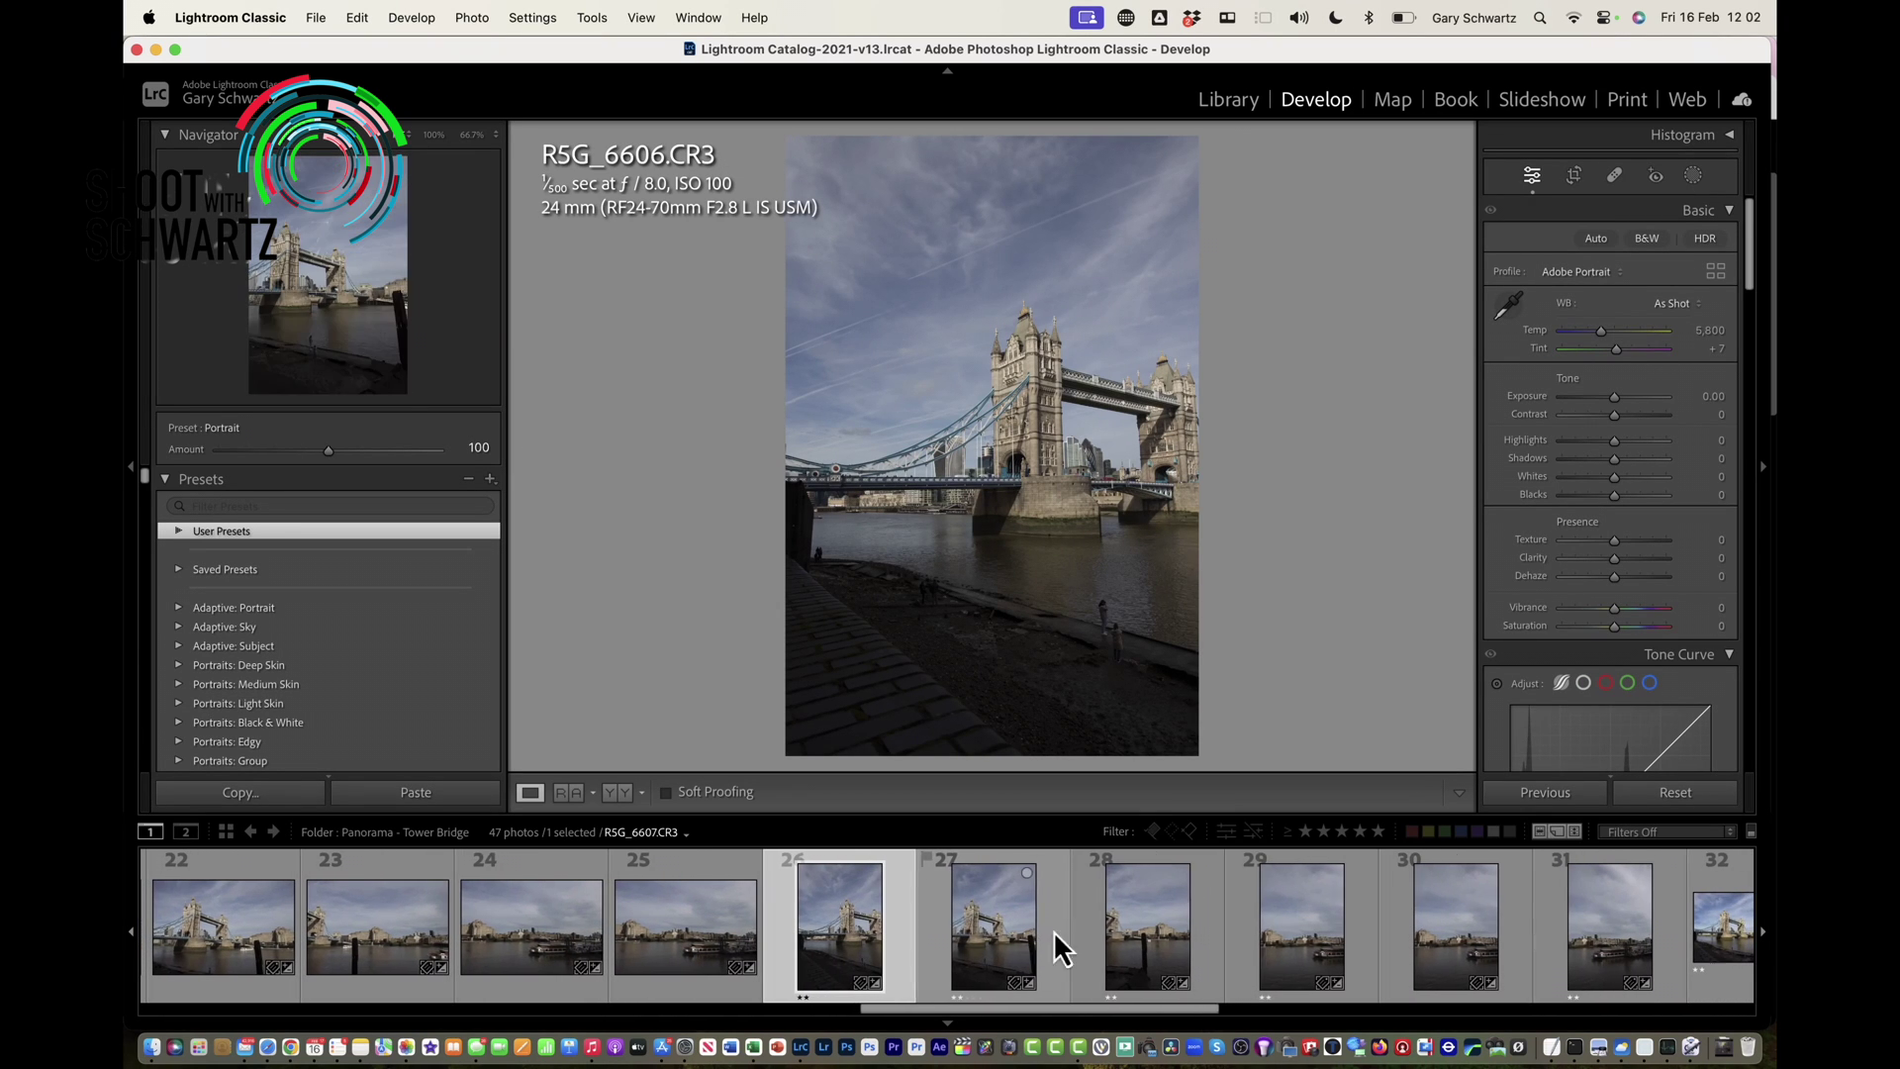
{"action": "left_click", "coordinate": [1290, 936], "text": "shift"}
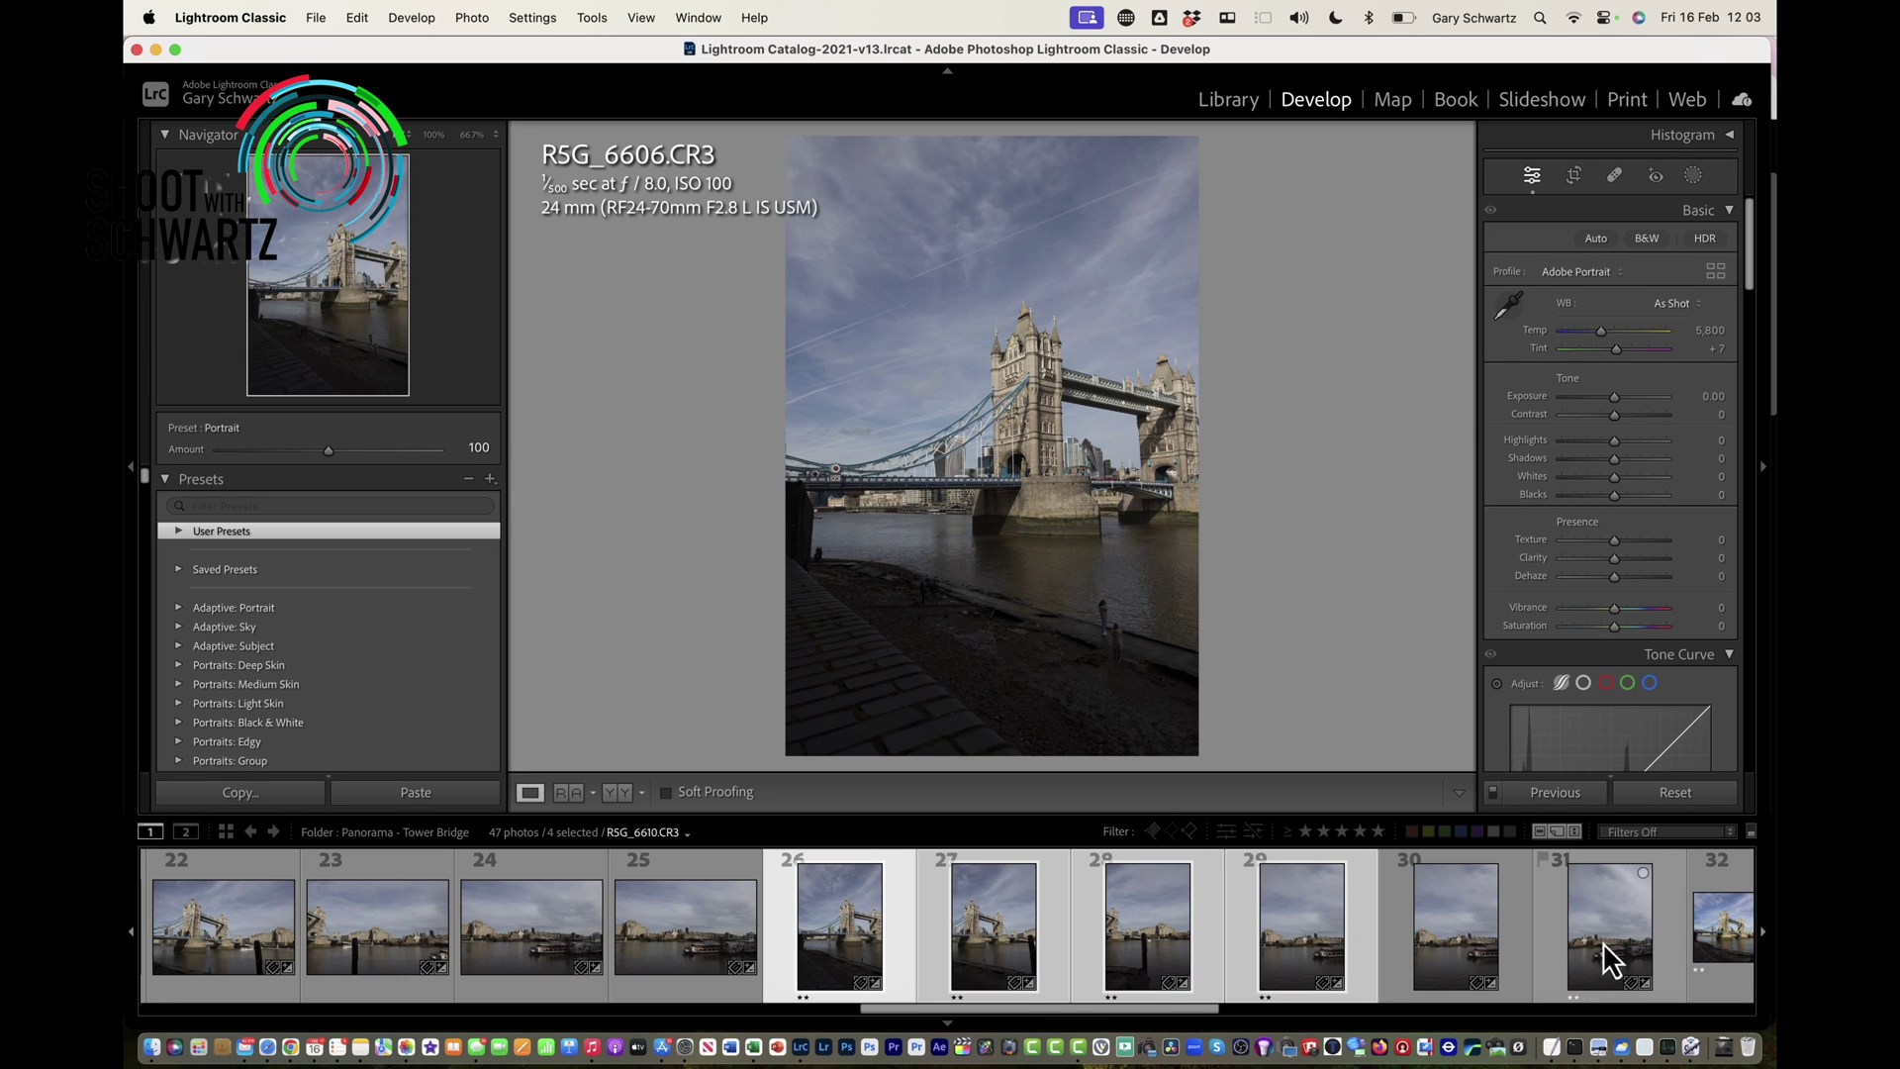
{"action": "left_click", "coordinate": [1627, 938], "text": "super"}
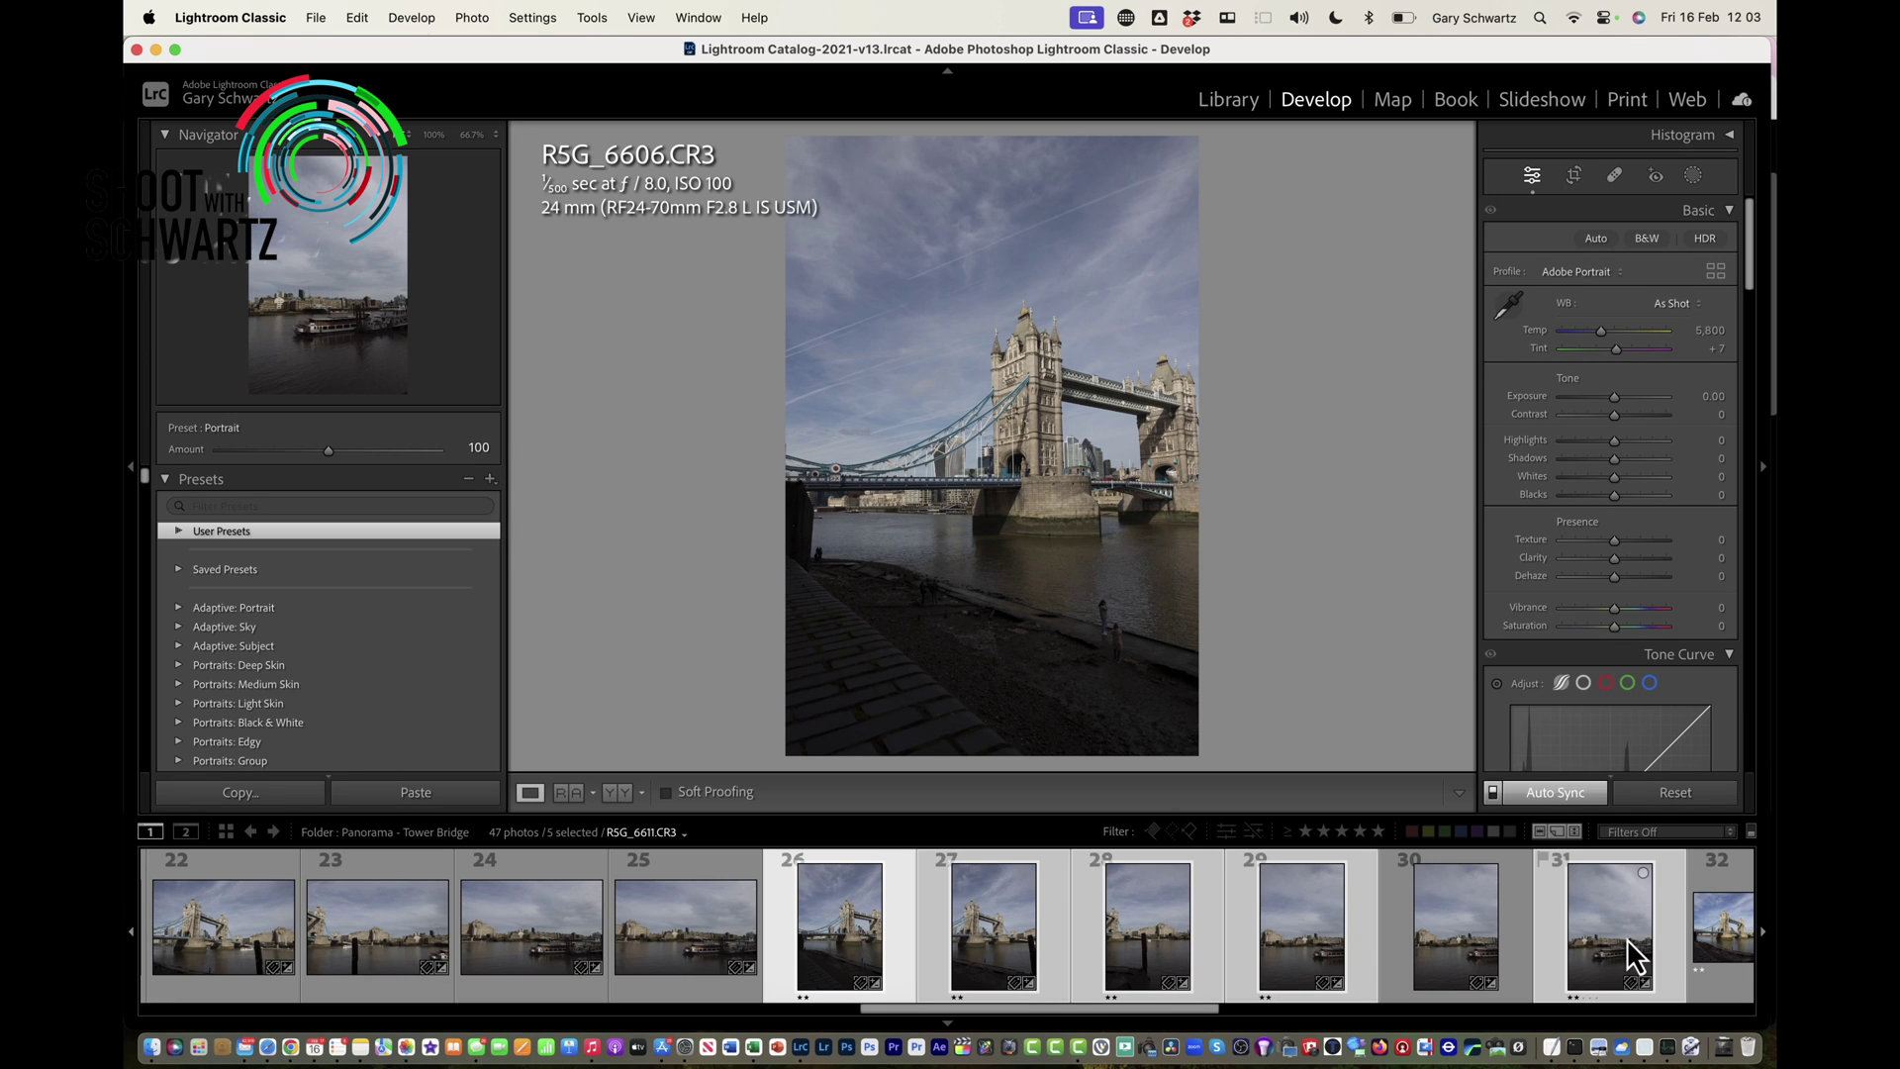
Merge the five selected photos into a Spherical panorama with Auto Crop and Auto Settings on, and open the merged panorama.
{"action": "left_click", "coordinate": [467, 19]}
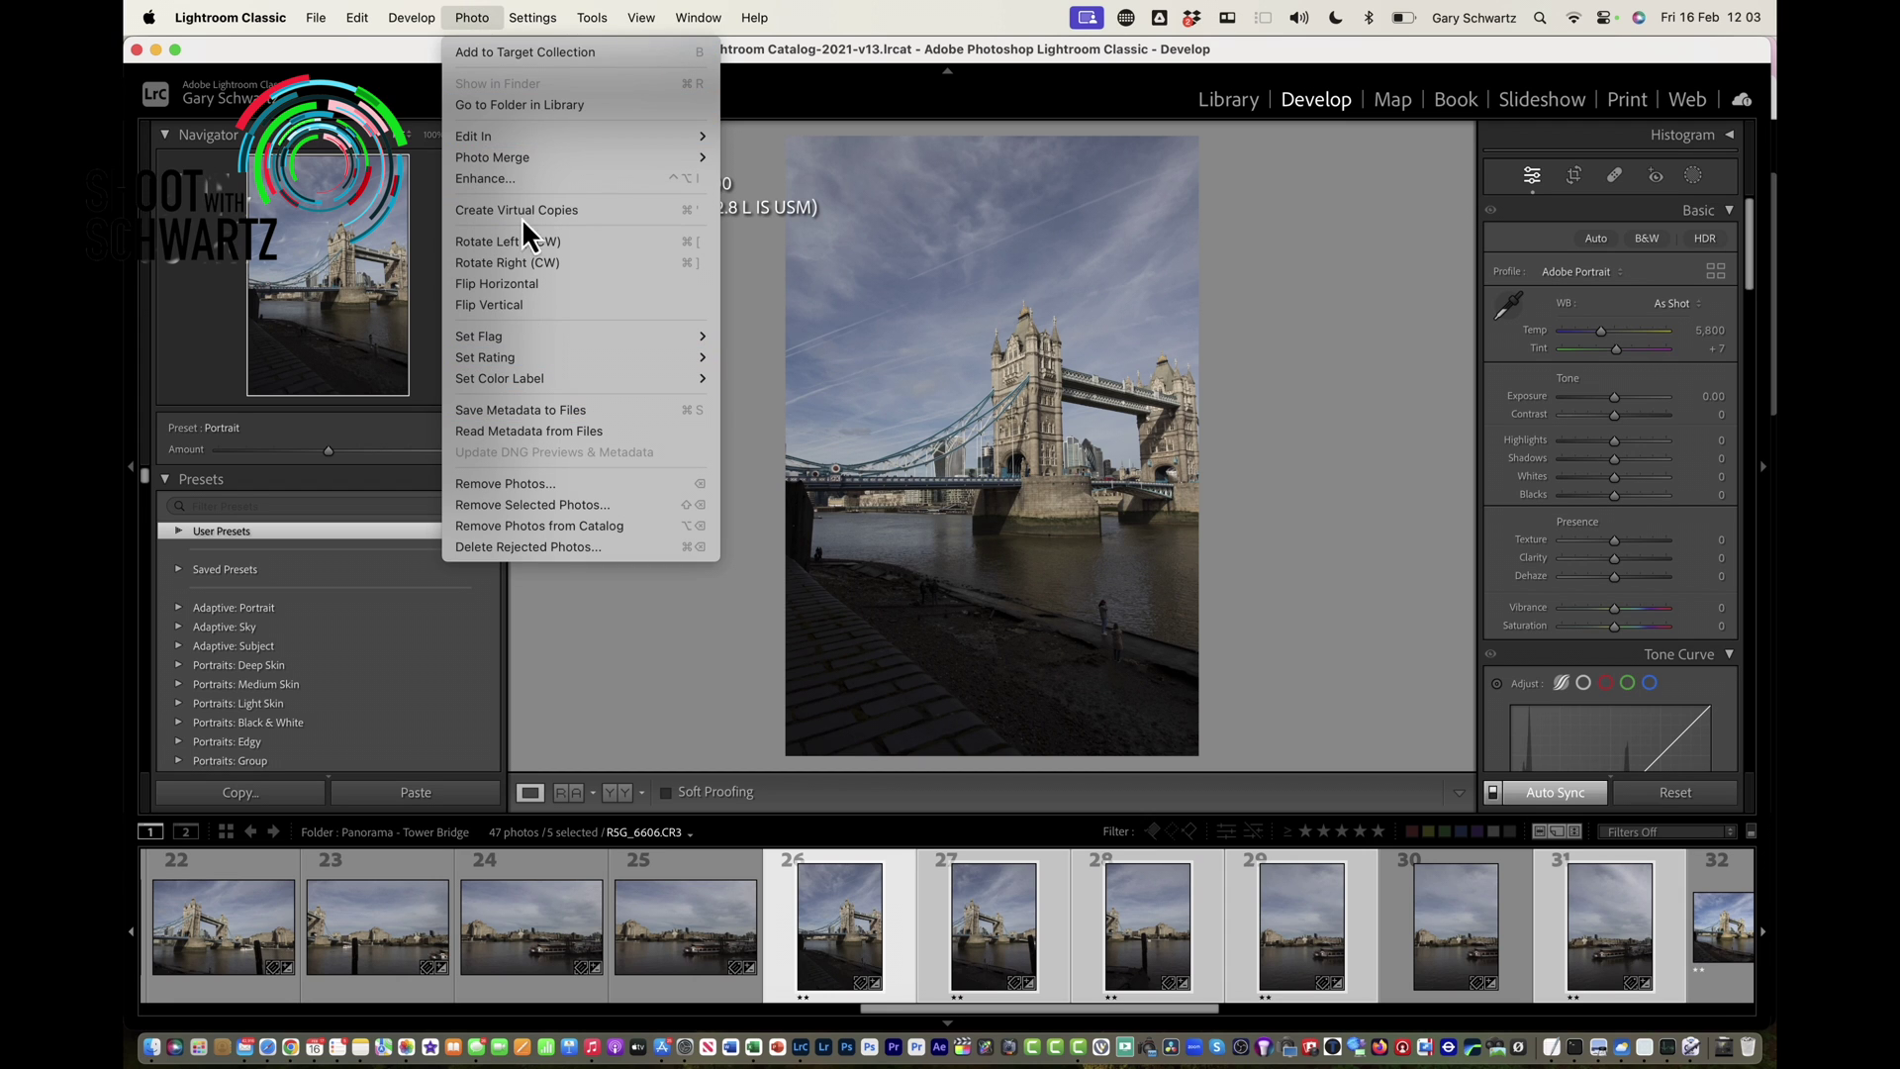
{"action": "mouse_move", "coordinate": [538, 162]}
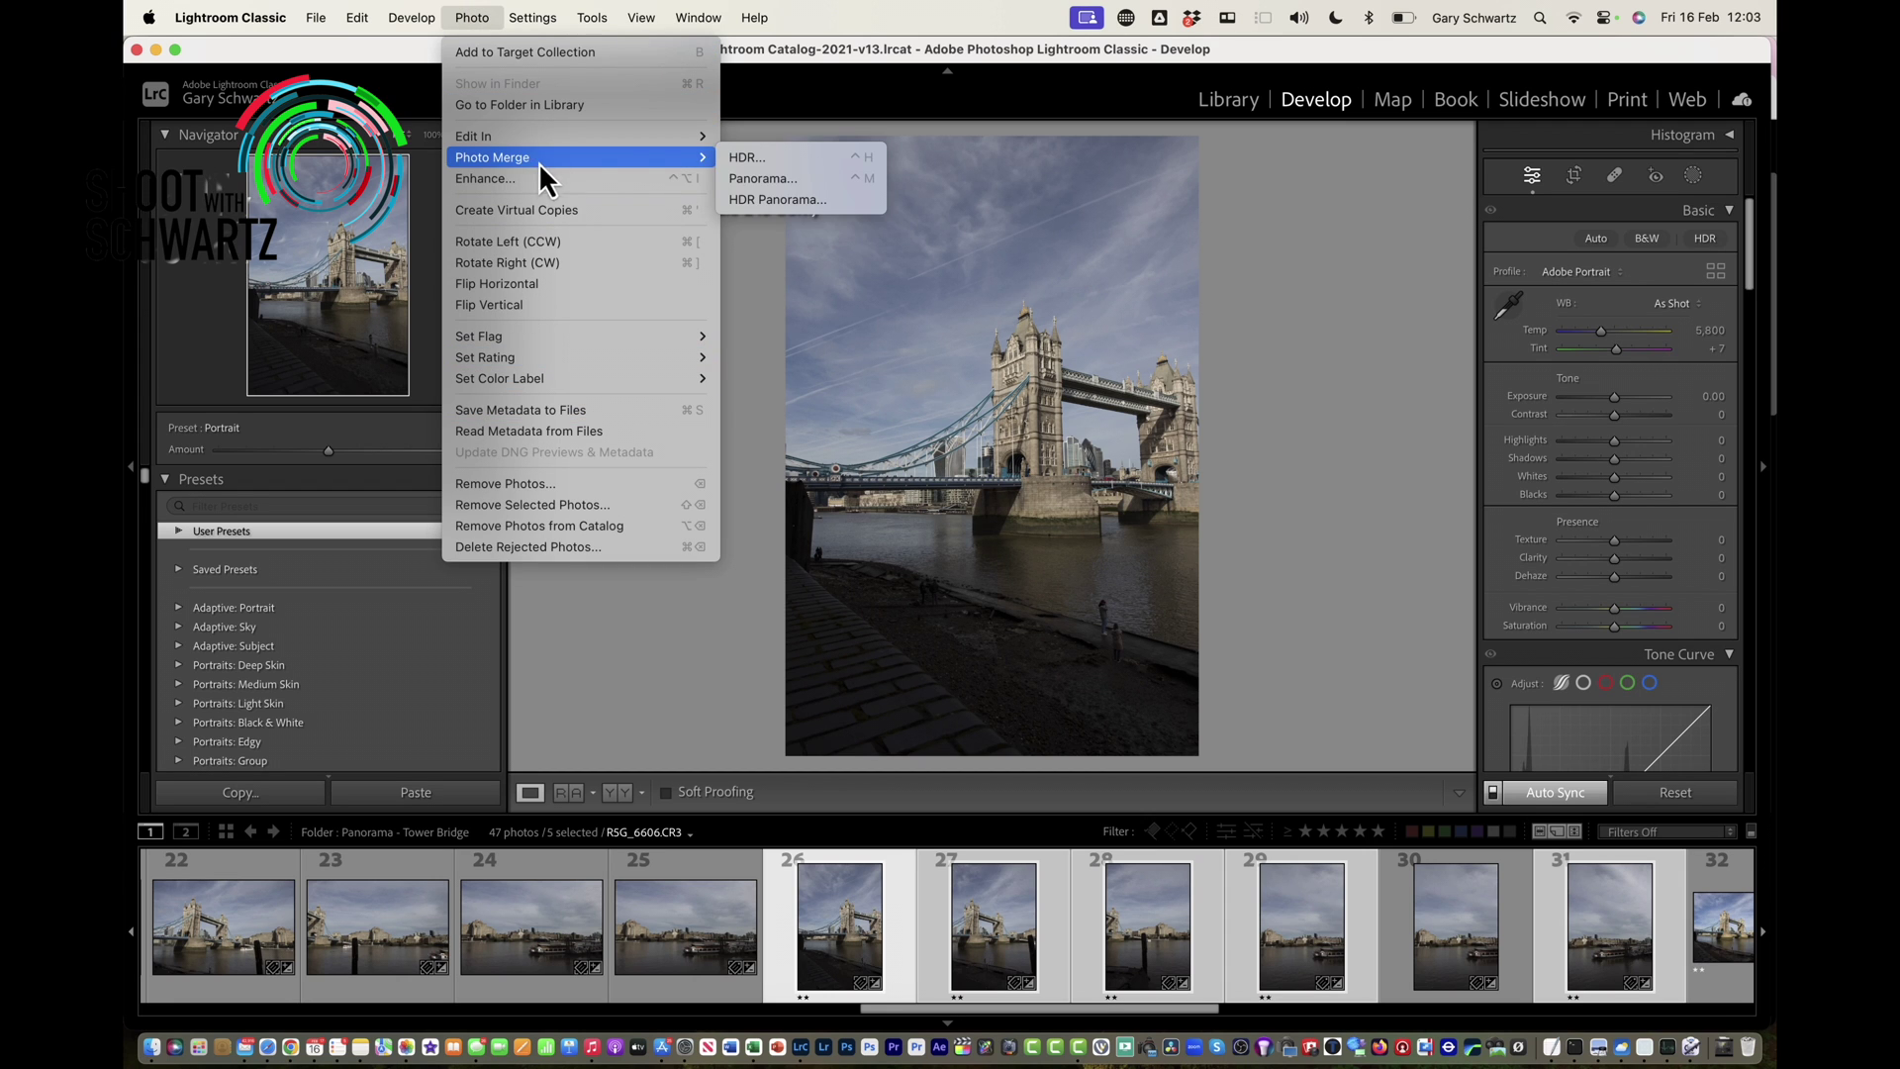
{"action": "left_click", "coordinate": [746, 178]}
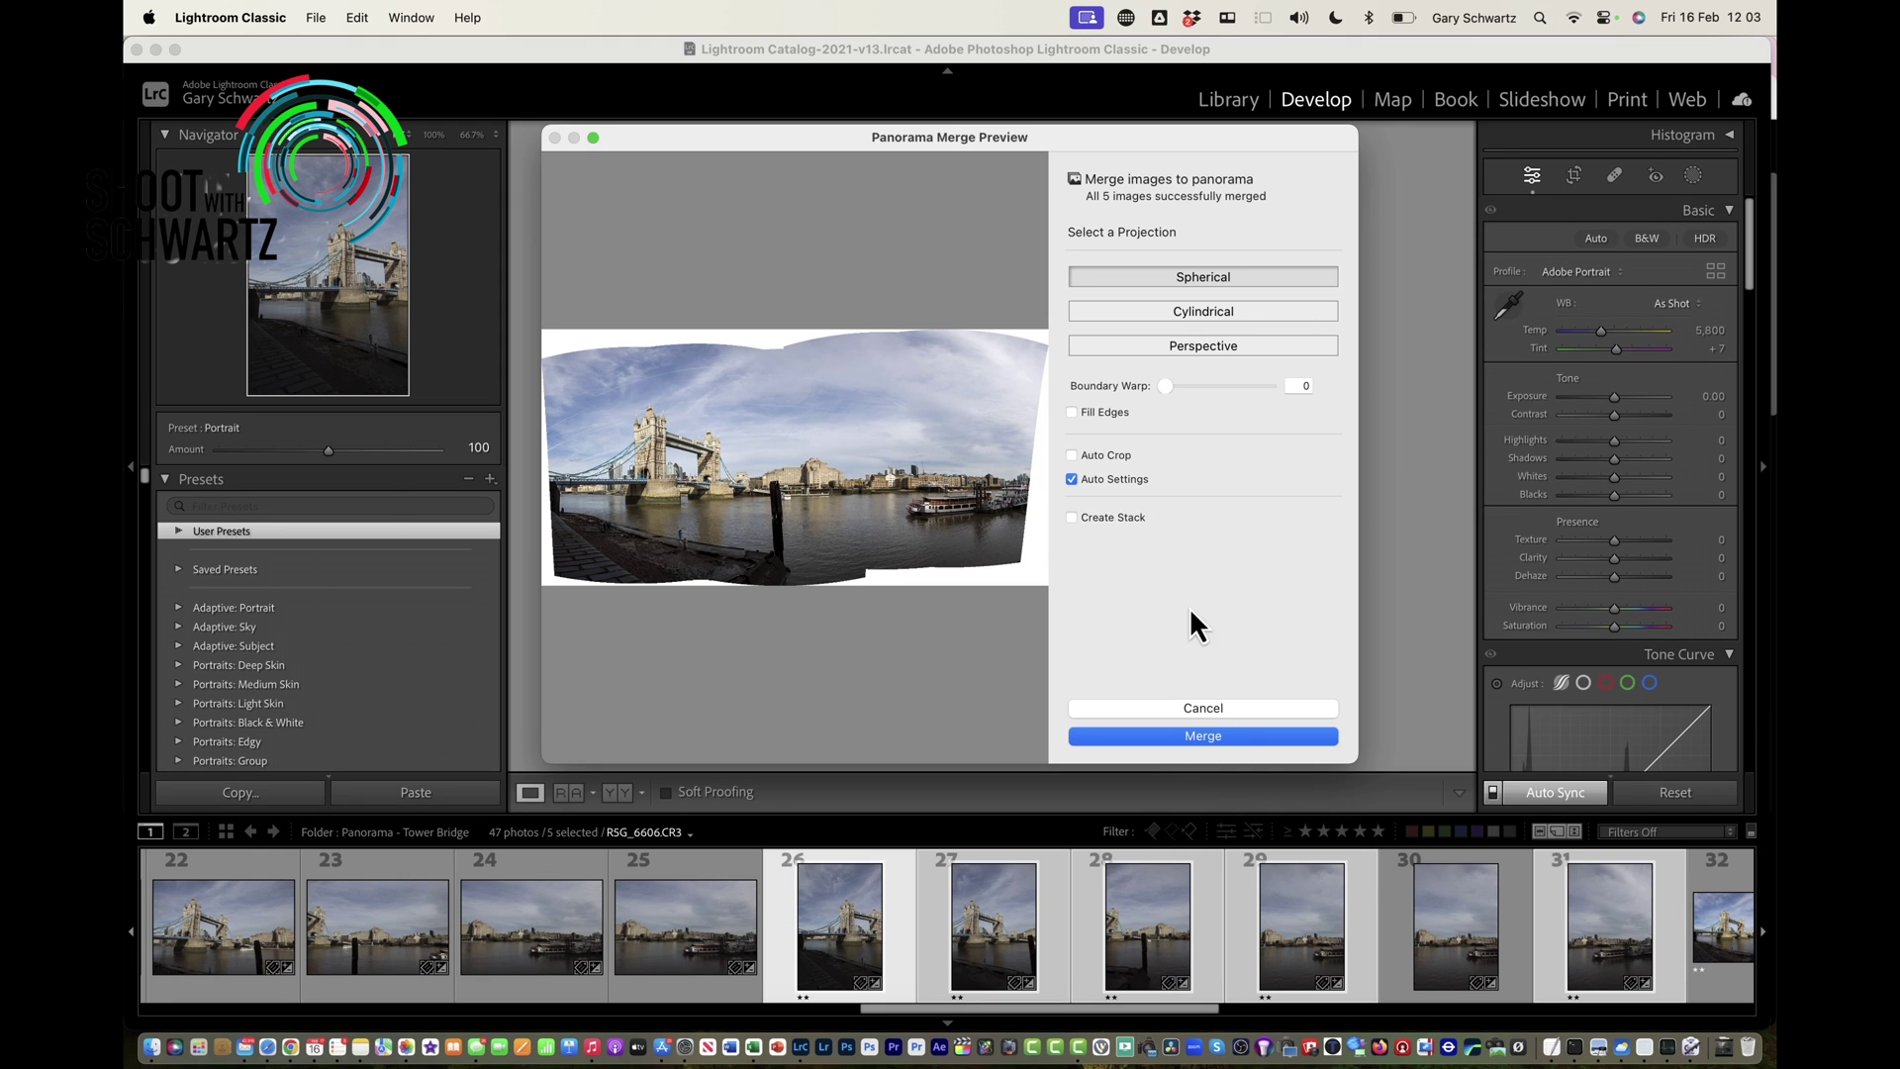
{"action": "left_click", "coordinate": [1073, 455]}
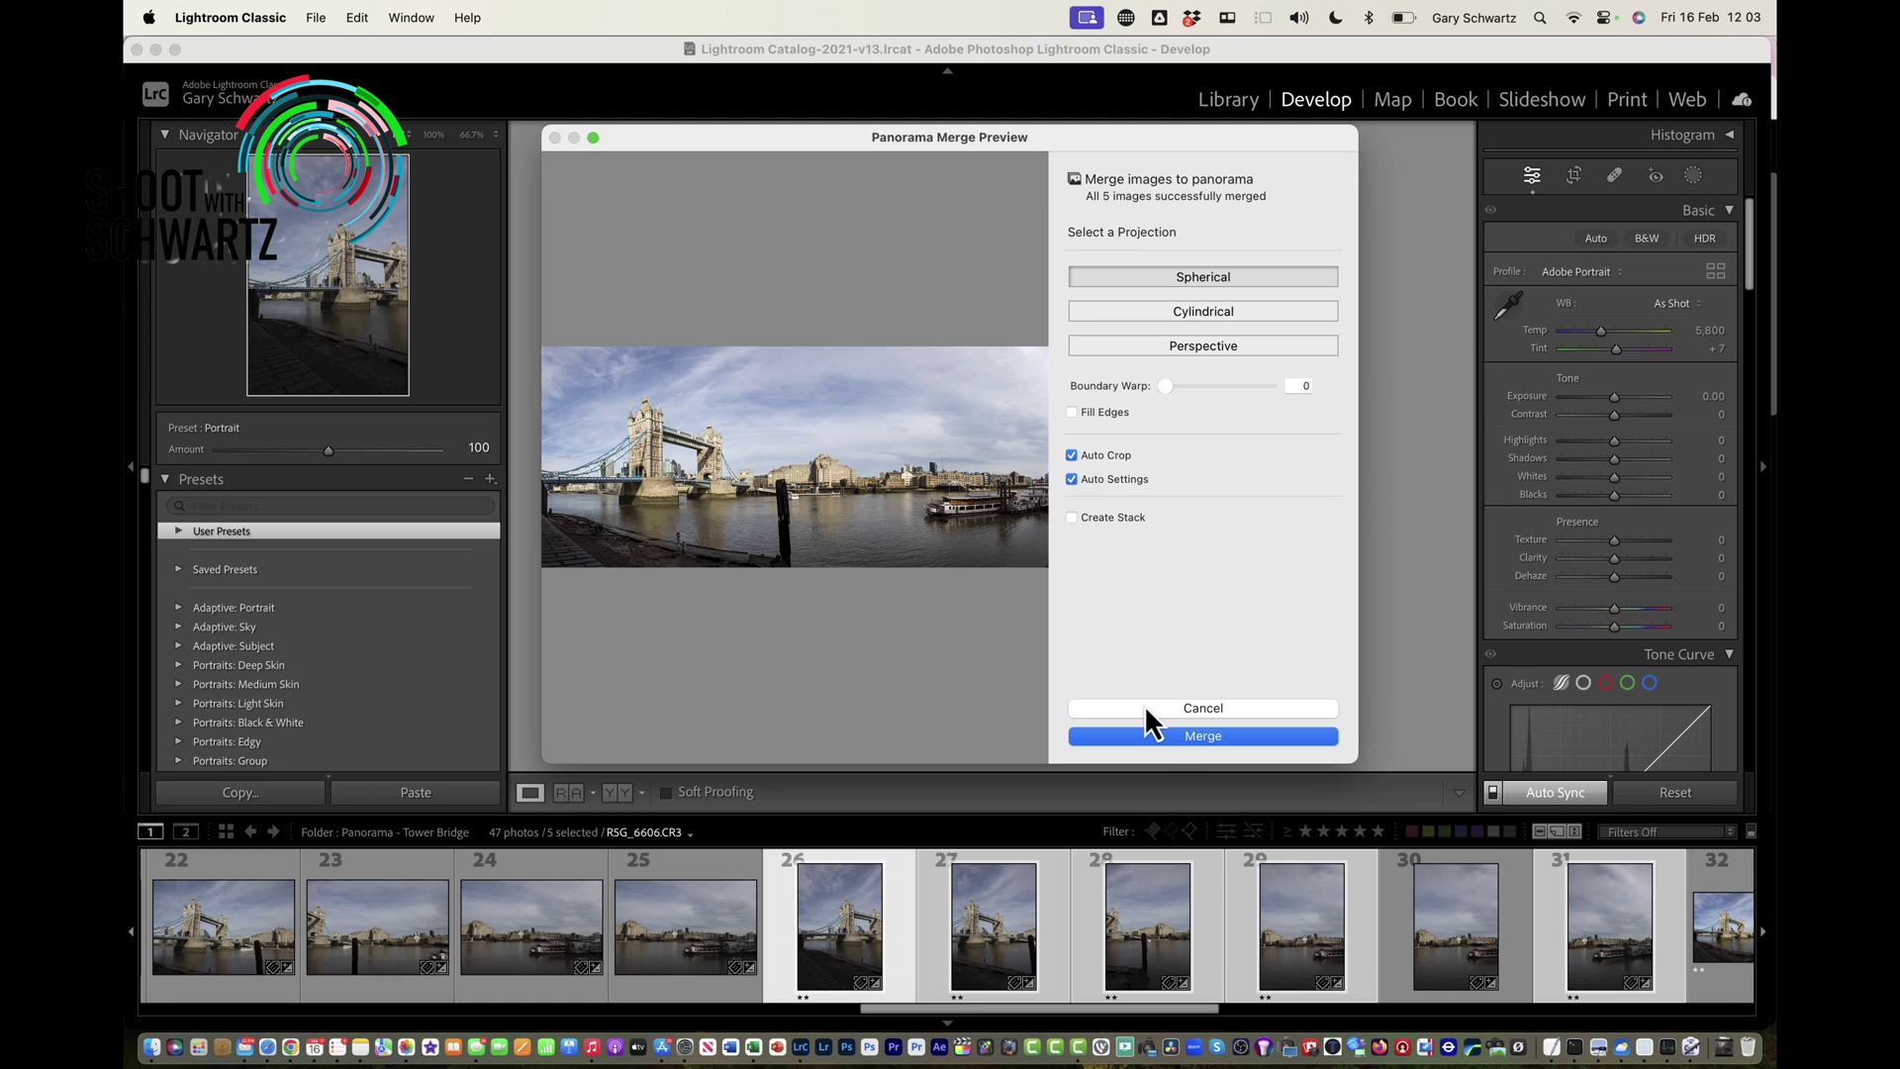
{"action": "left_click", "coordinate": [1165, 738]}
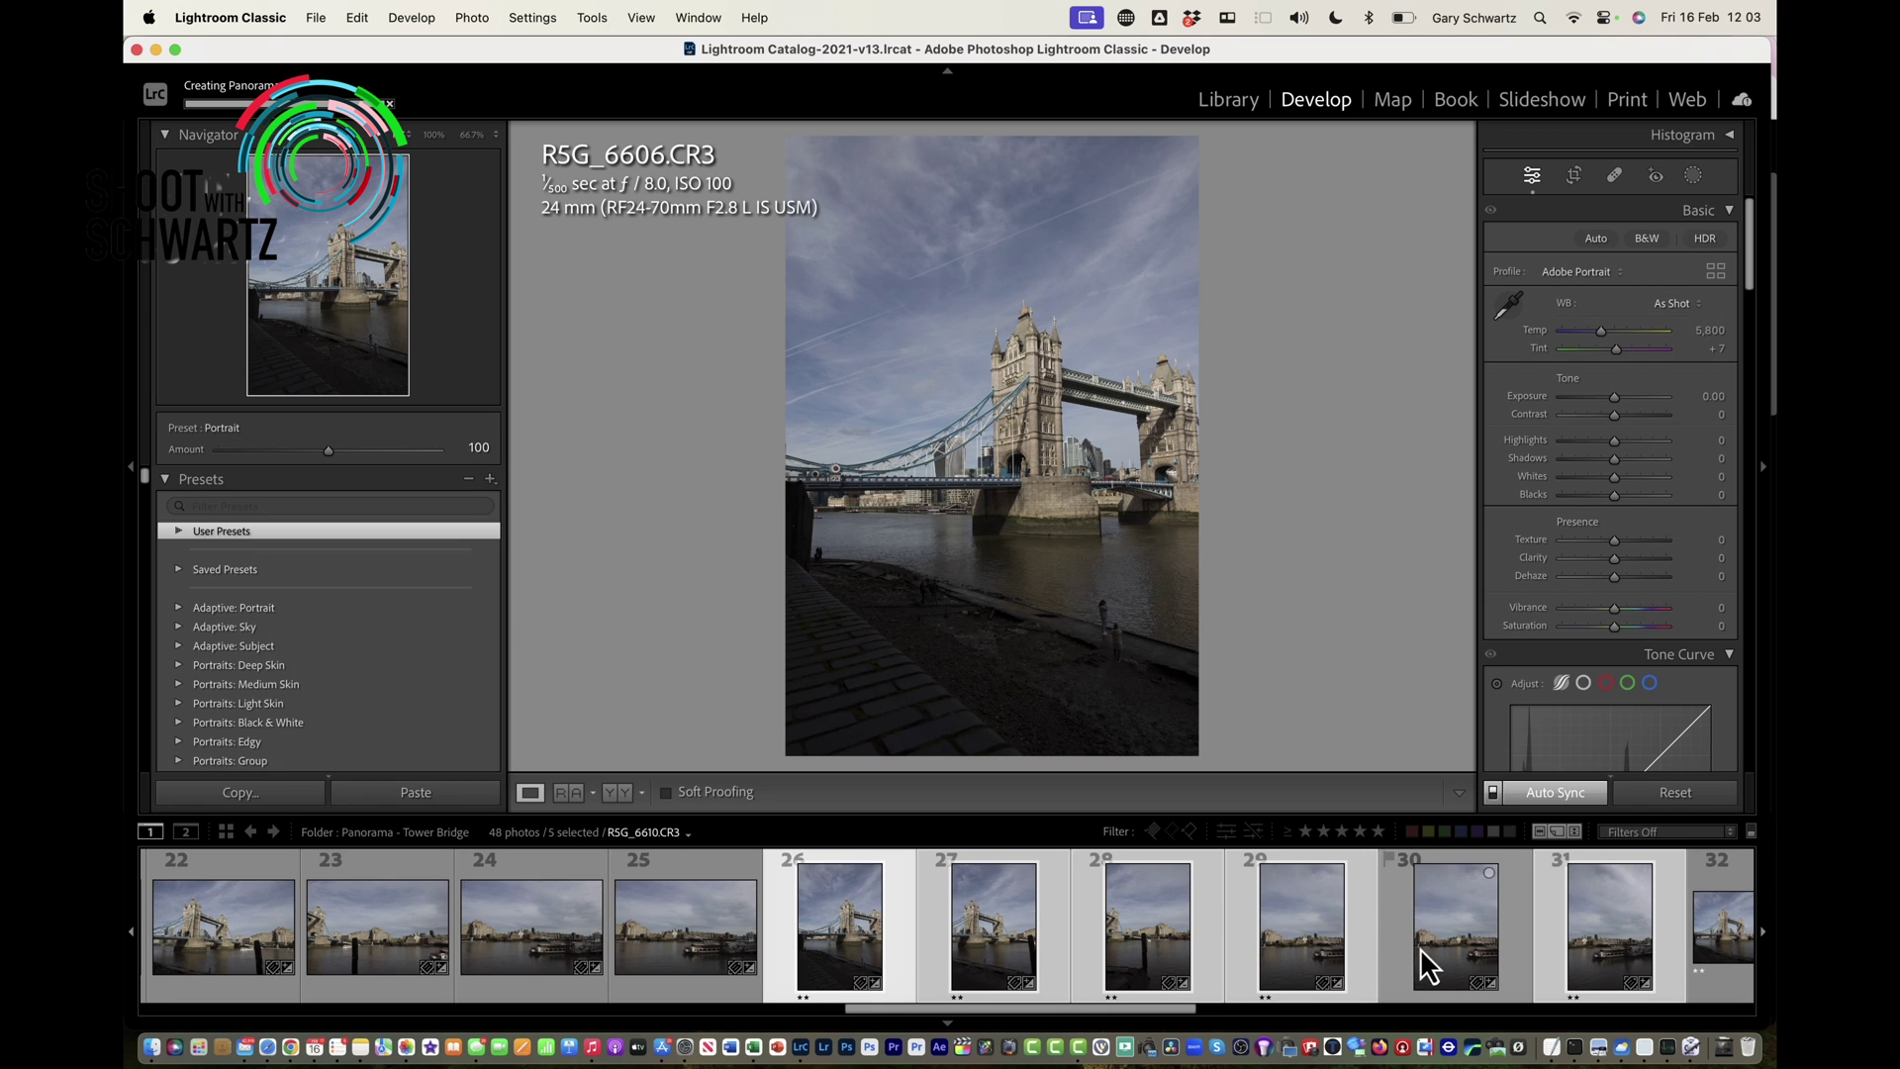
{"action": "scroll", "coordinate": [1482, 941], "scroll_direction": "right", "scroll_amount": 3}
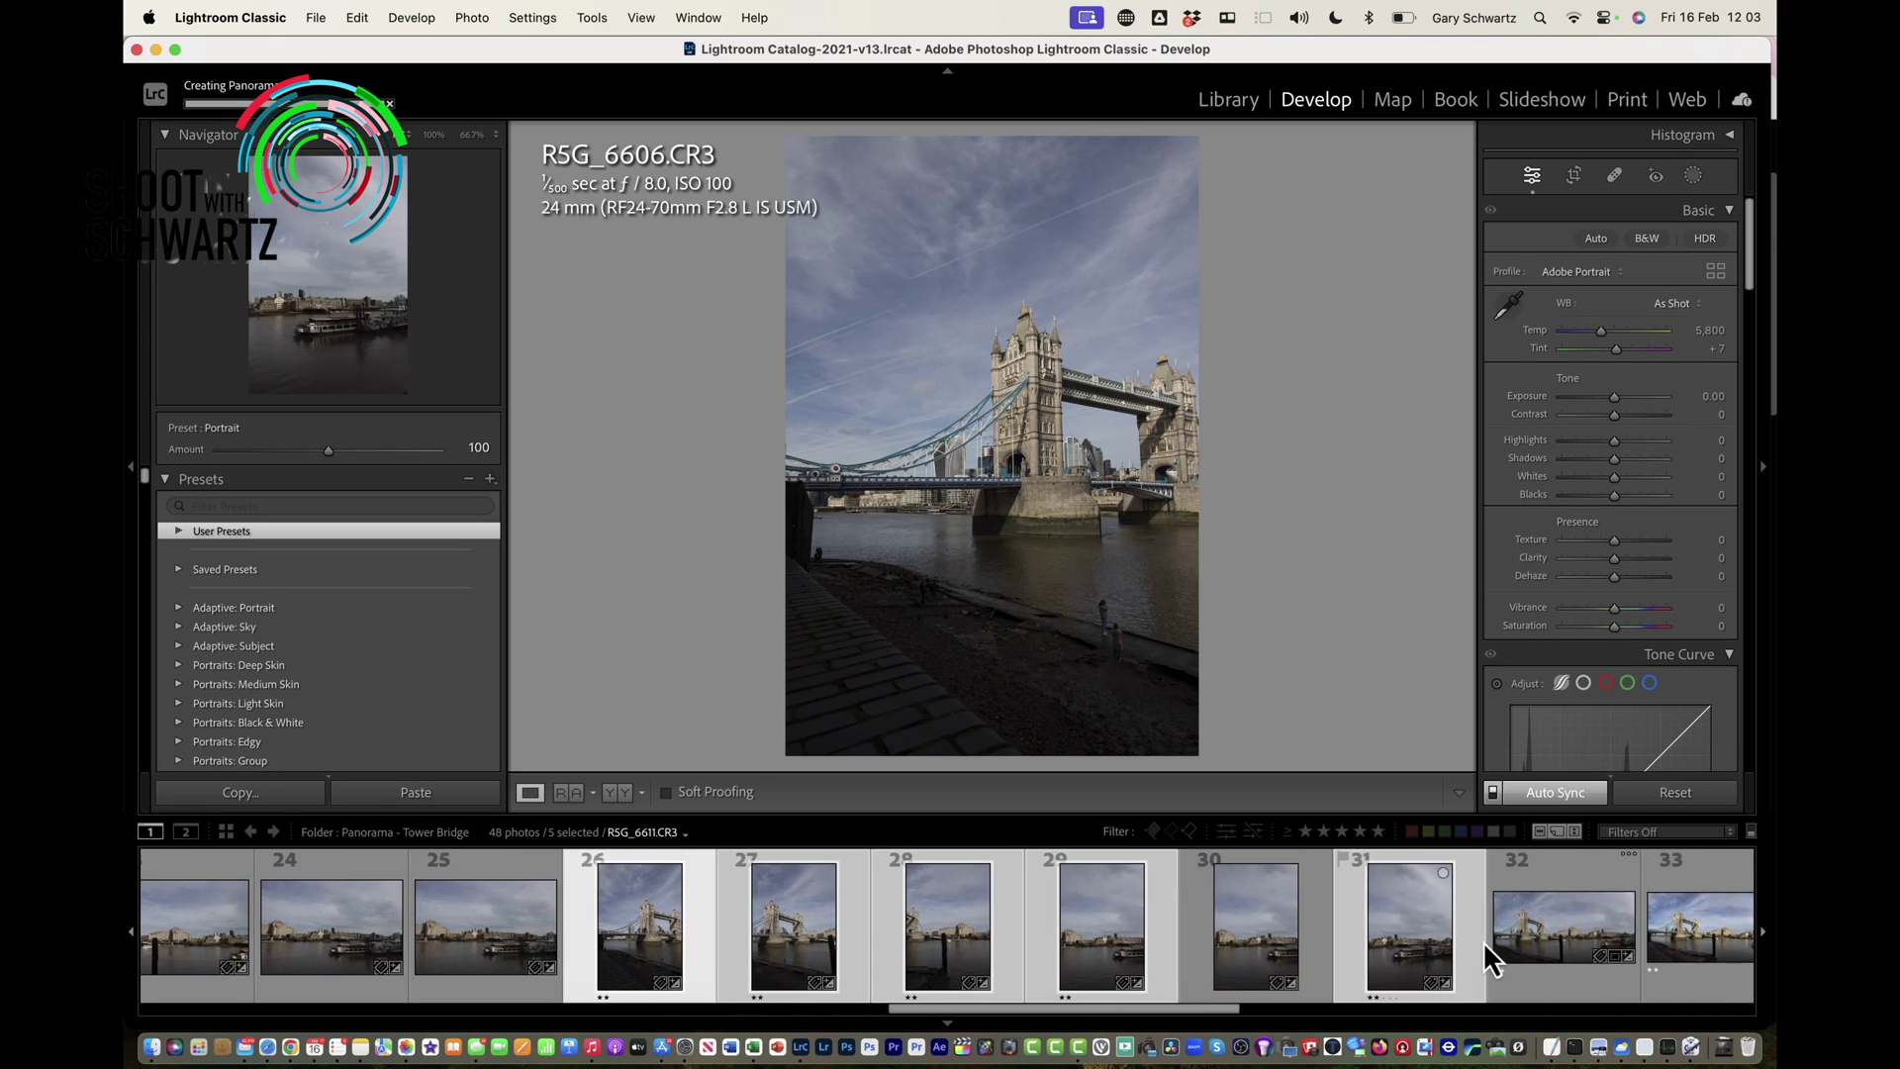
{"action": "scroll", "coordinate": [1492, 953], "scroll_direction": "right", "scroll_amount": 2}
{"action": "left_click", "coordinate": [1523, 930]}
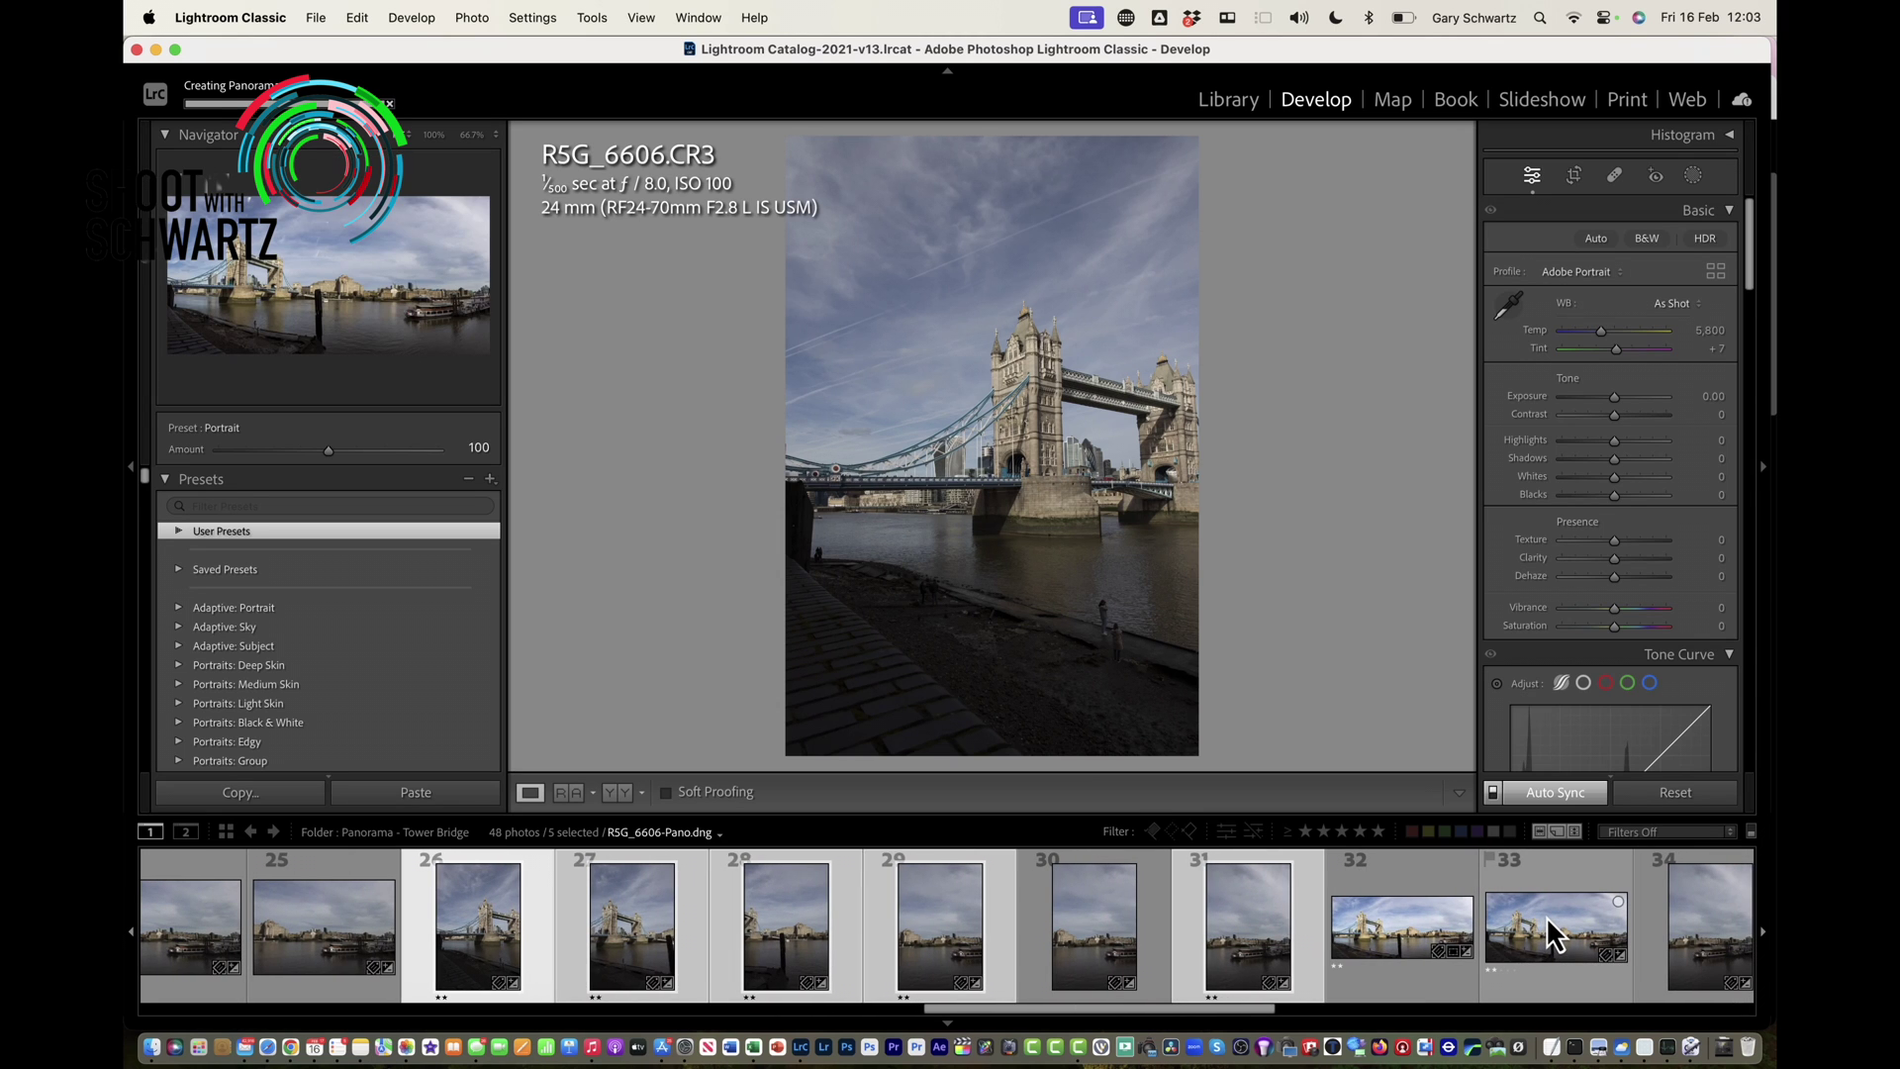
Compare the open panorama in Reference view with R5G_6594-Pano.dng as the reference photo, switching the layout to one above the other.
{"action": "left_click", "coordinate": [569, 792]}
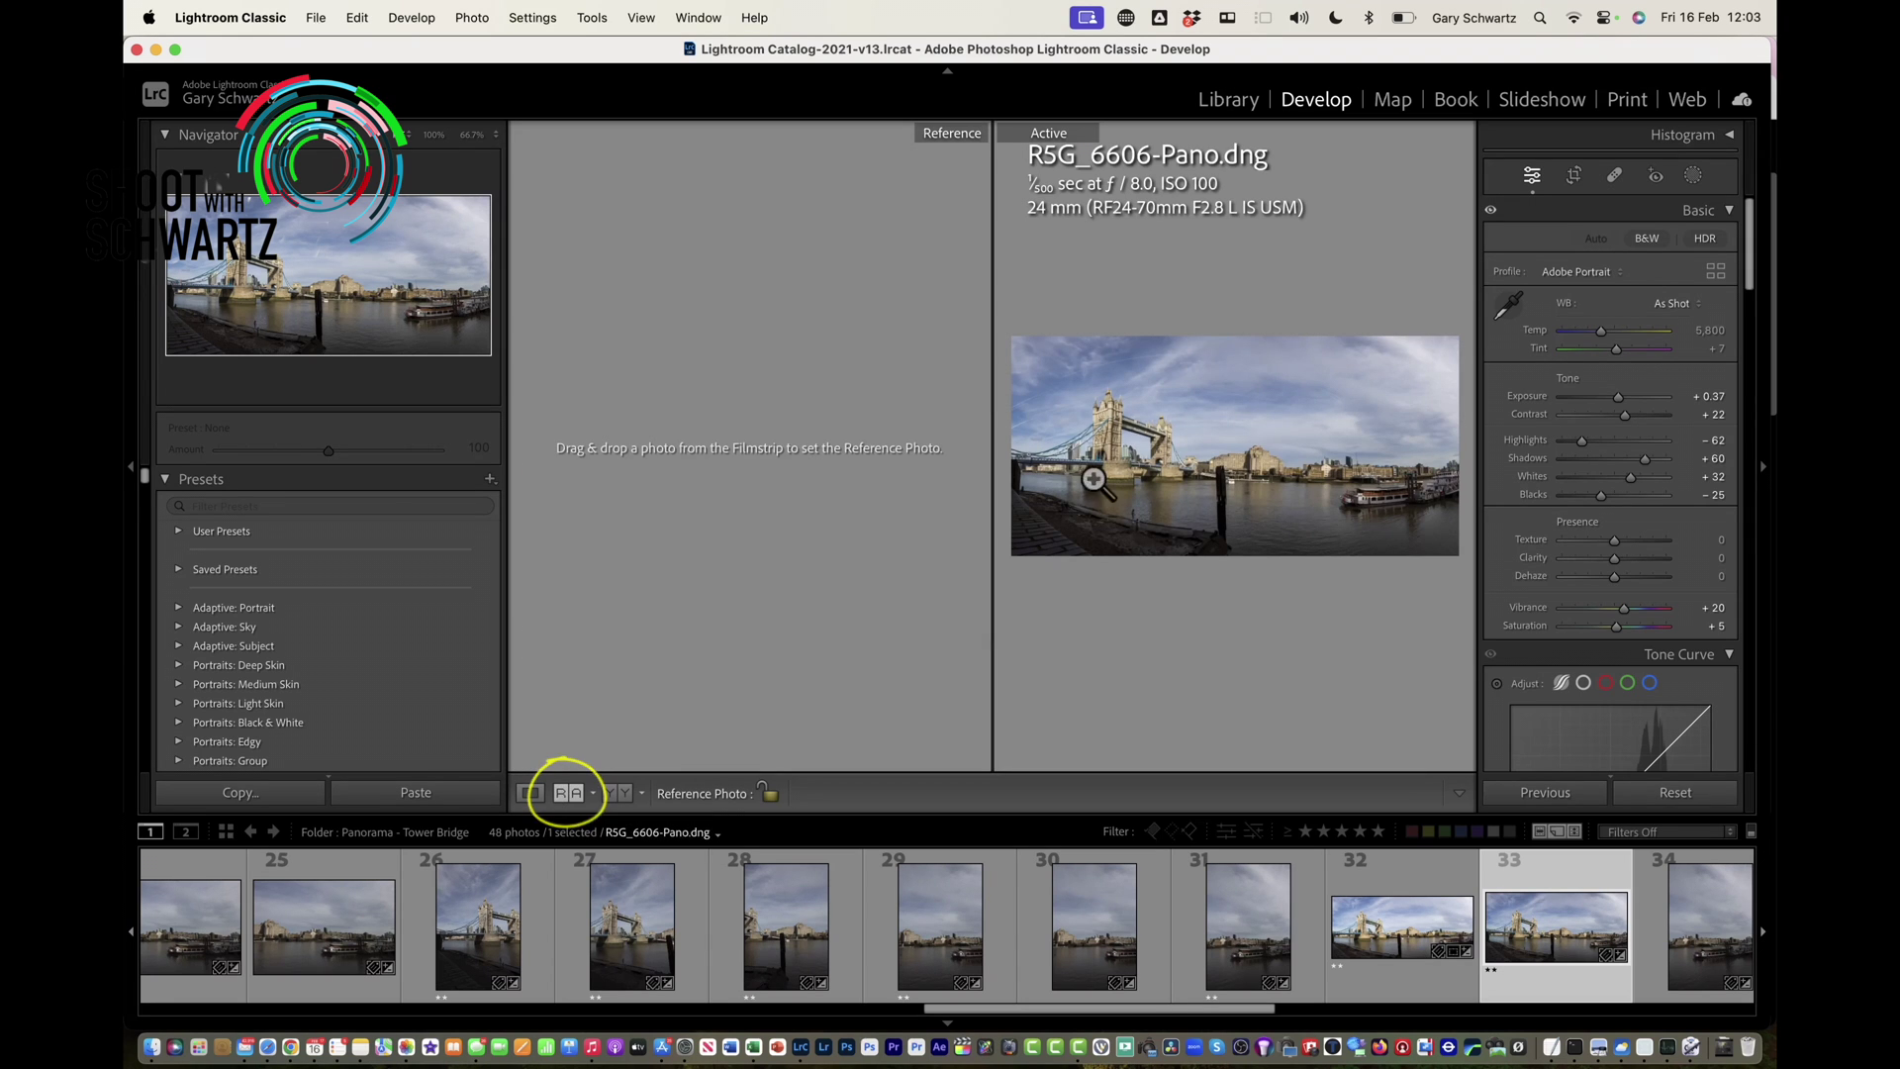
{"action": "scroll", "coordinate": [696, 922], "scroll_direction": "up", "scroll_amount": 6}
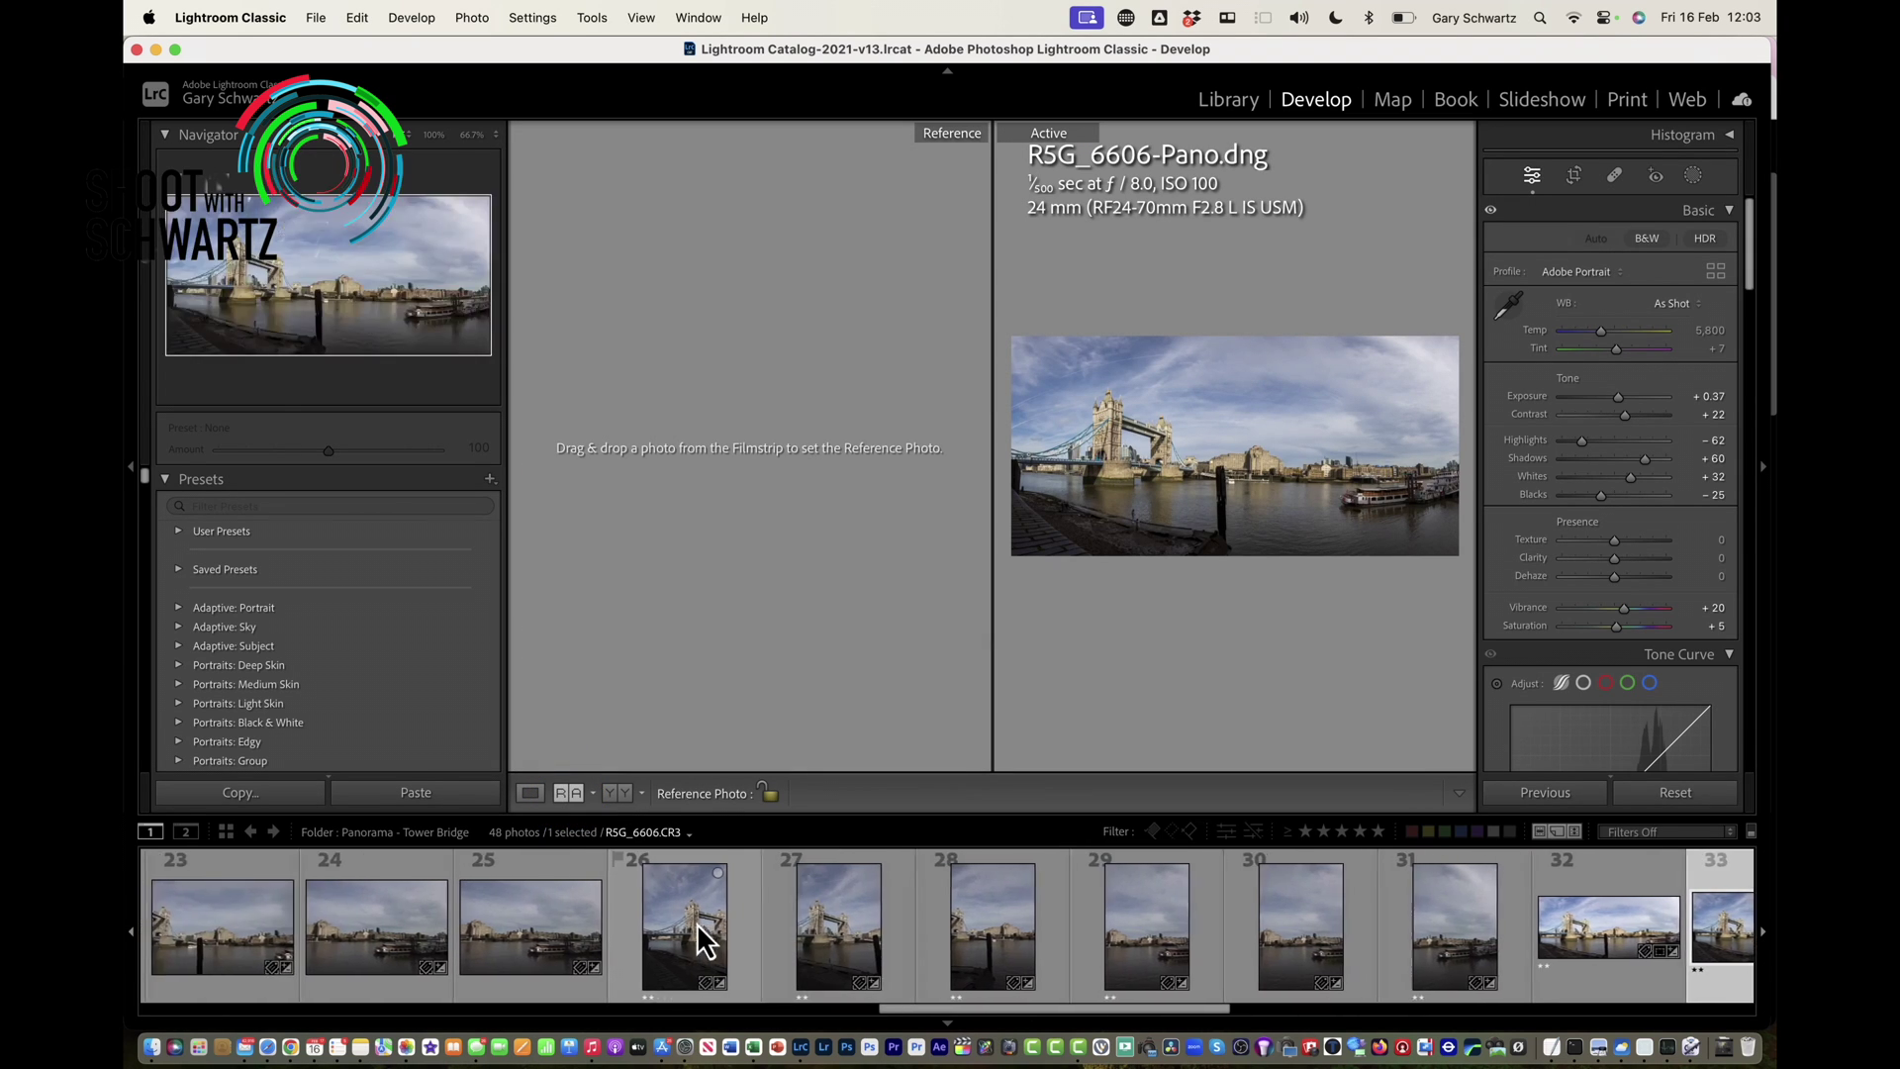
{"action": "scroll", "coordinate": [697, 922], "scroll_direction": "up", "scroll_amount": 4}
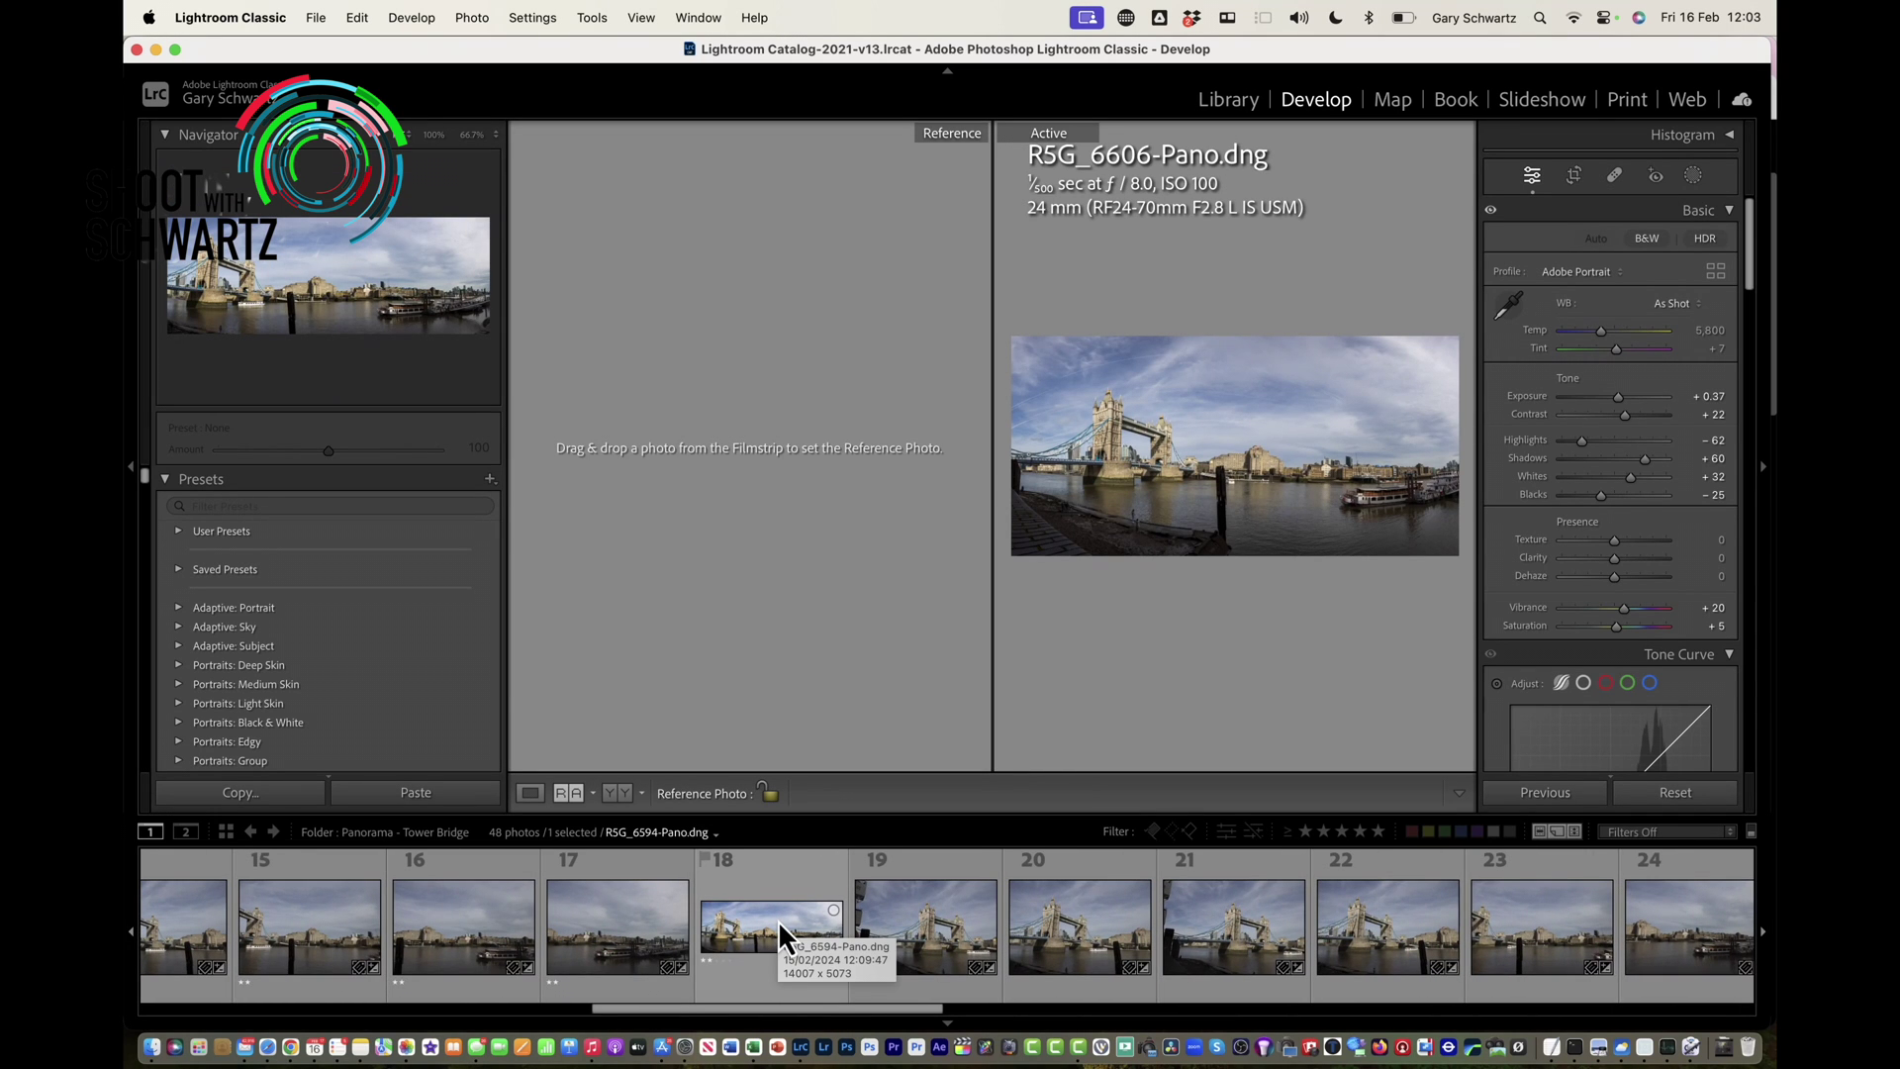
{"action": "left_click_drag", "start_coordinate": [778, 902], "coordinate": [786, 620]}
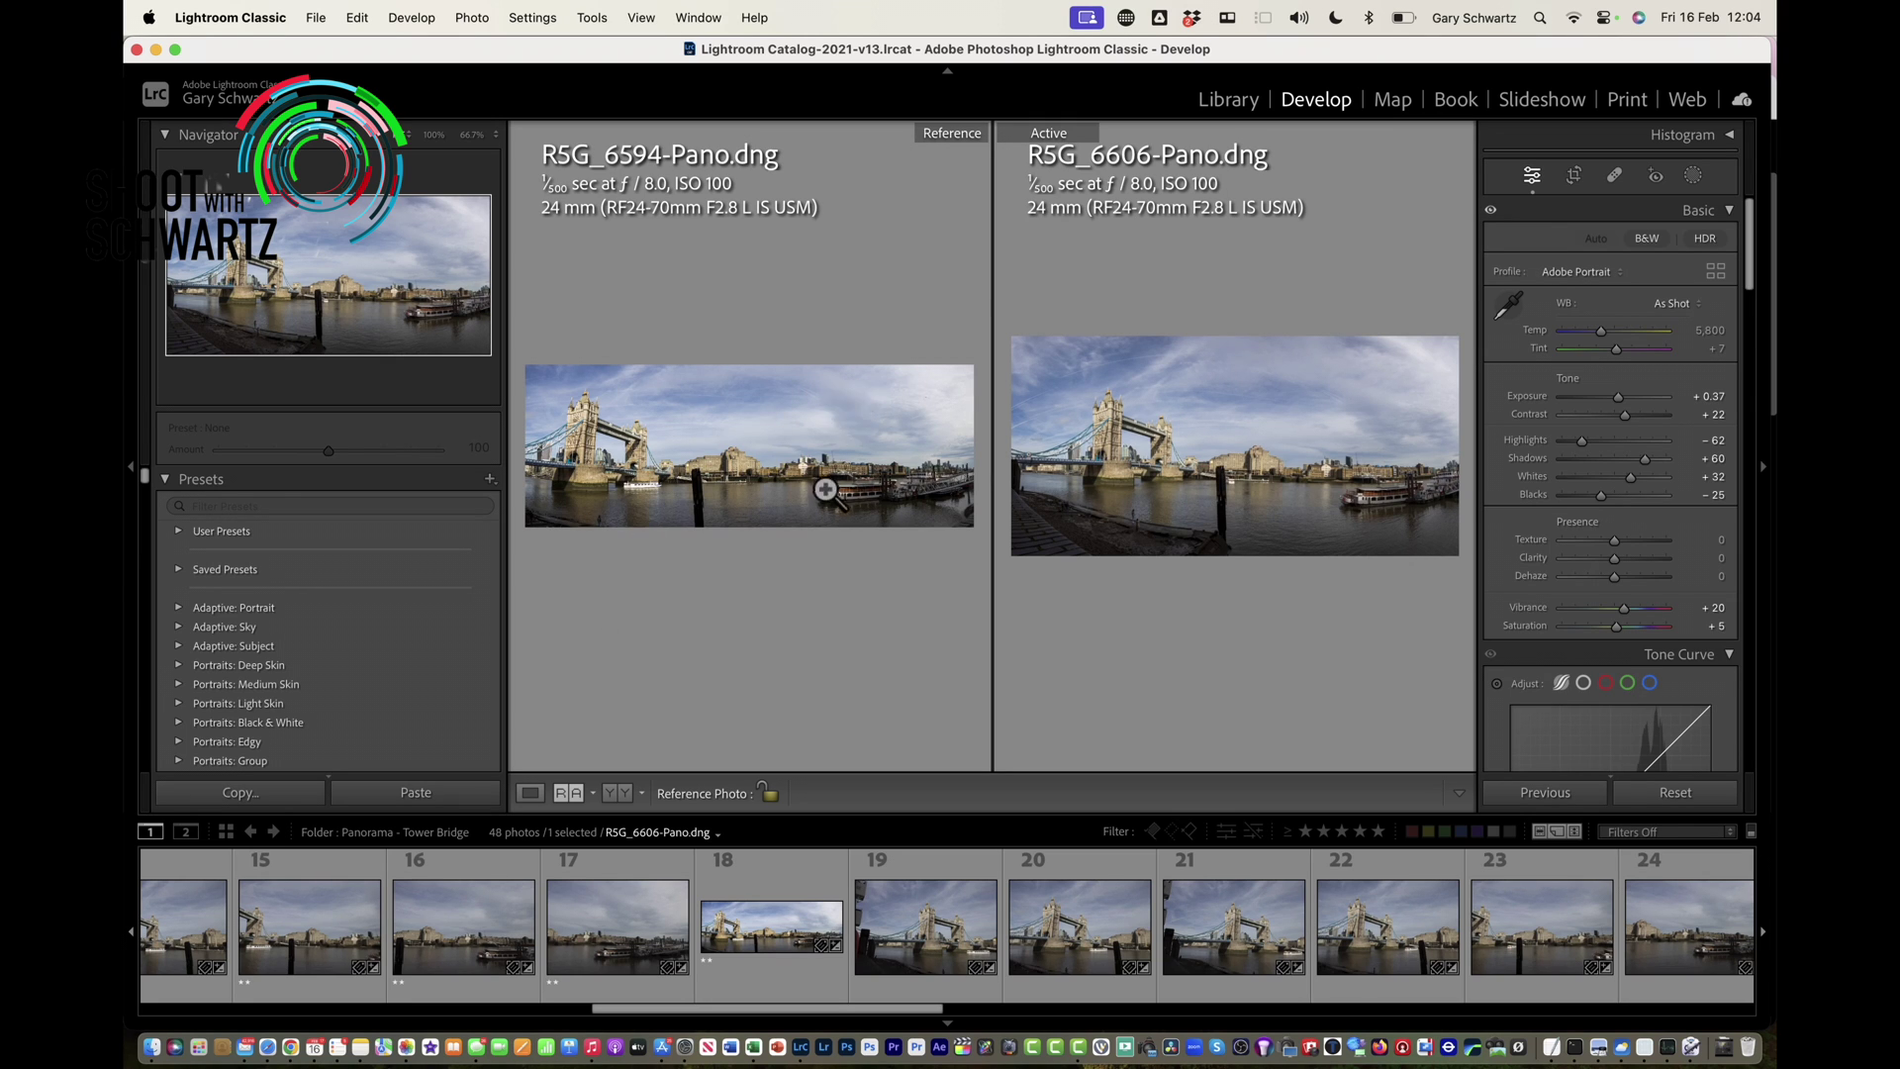
{"action": "left_click", "coordinate": [568, 793]}
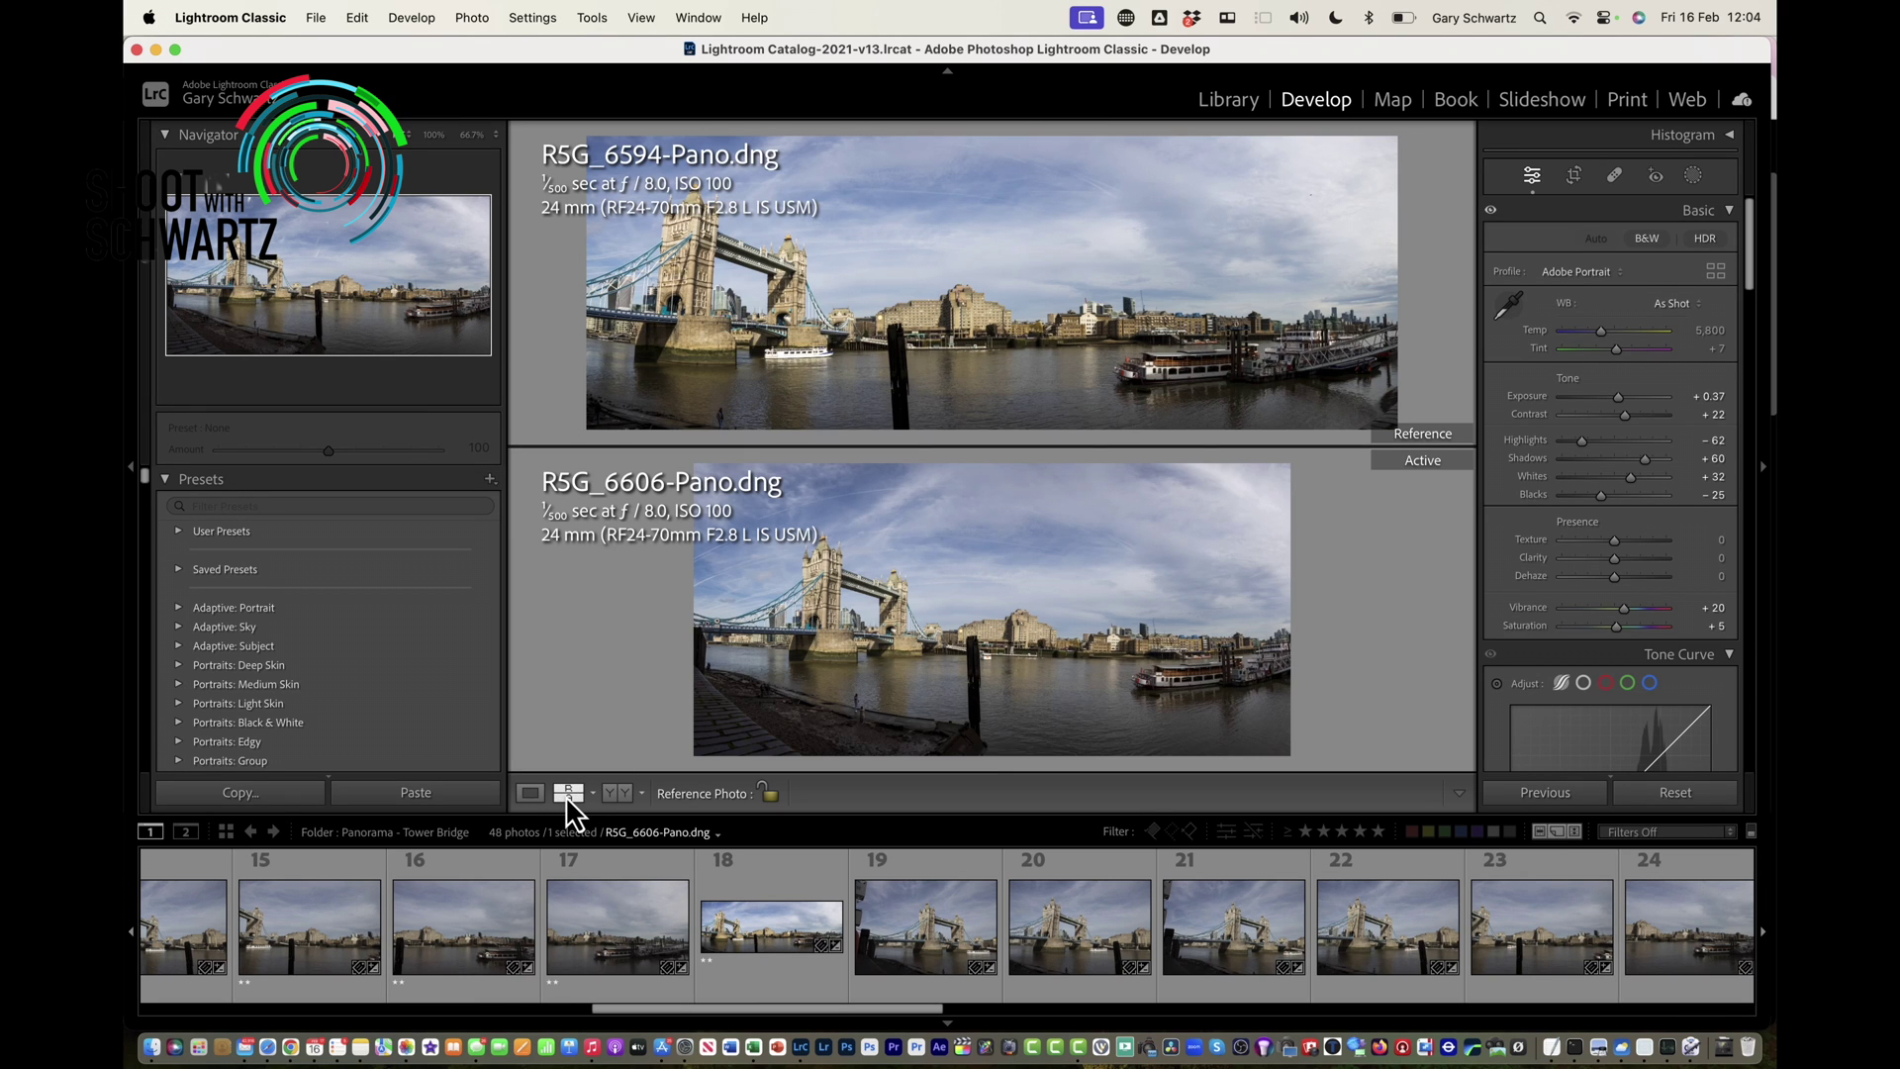